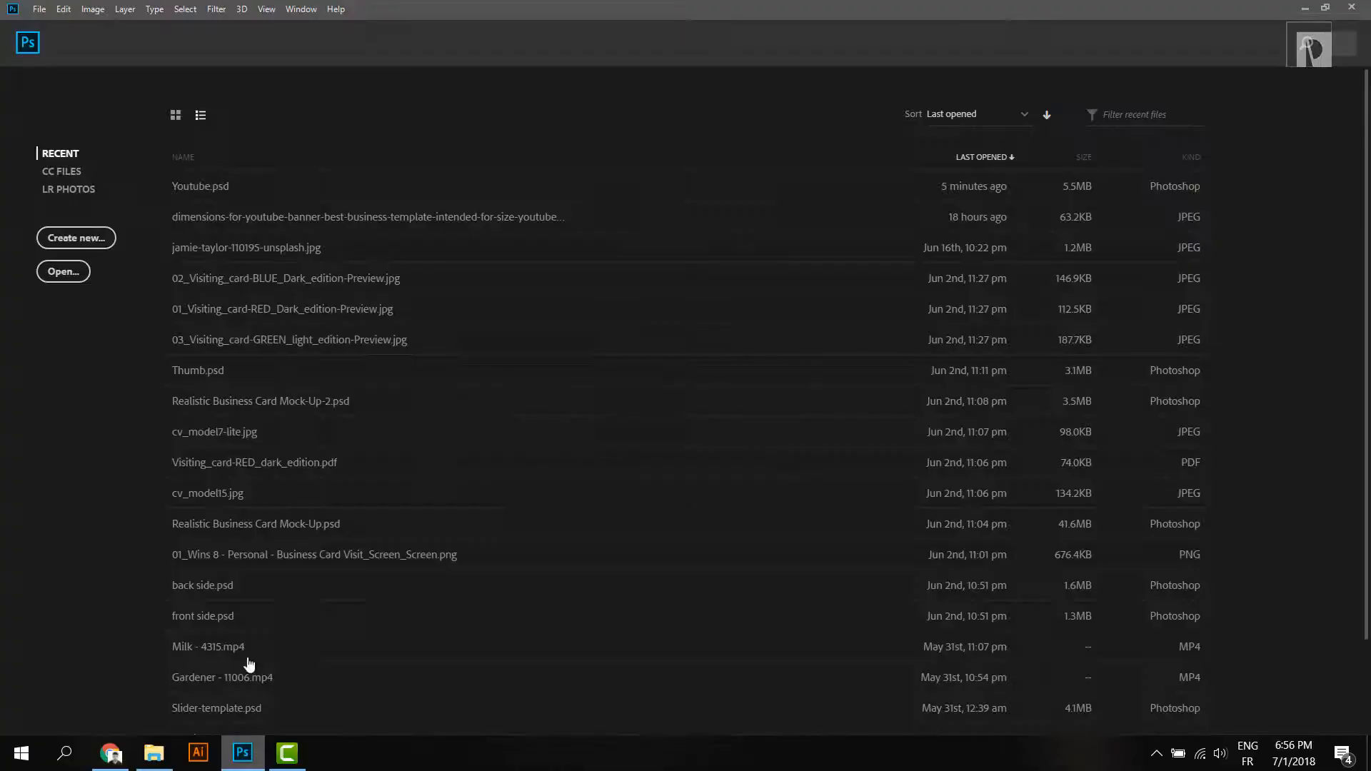
- Create a new 1920 x 1080 px document at 72 ppi from the HDTV 1080p film and video preset
left_click(84, 243)
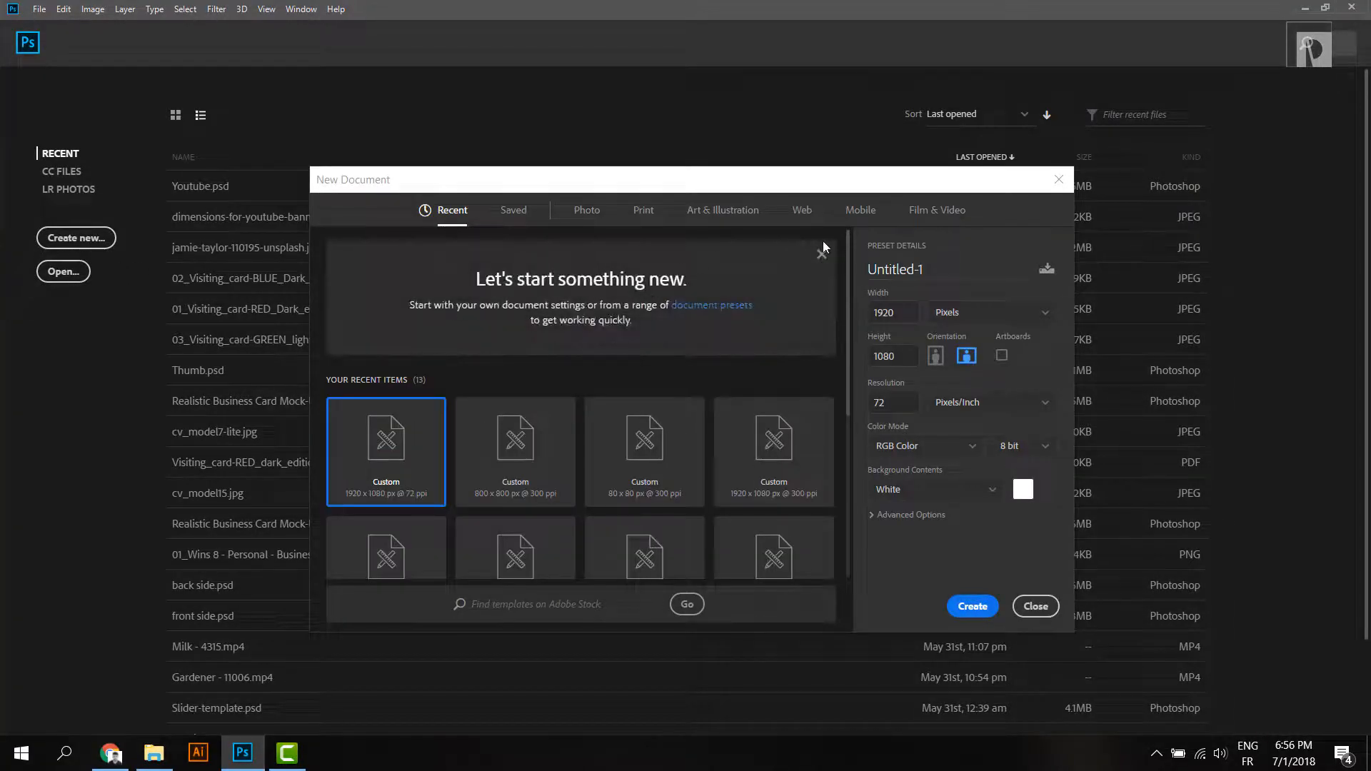
left_click(937, 210)
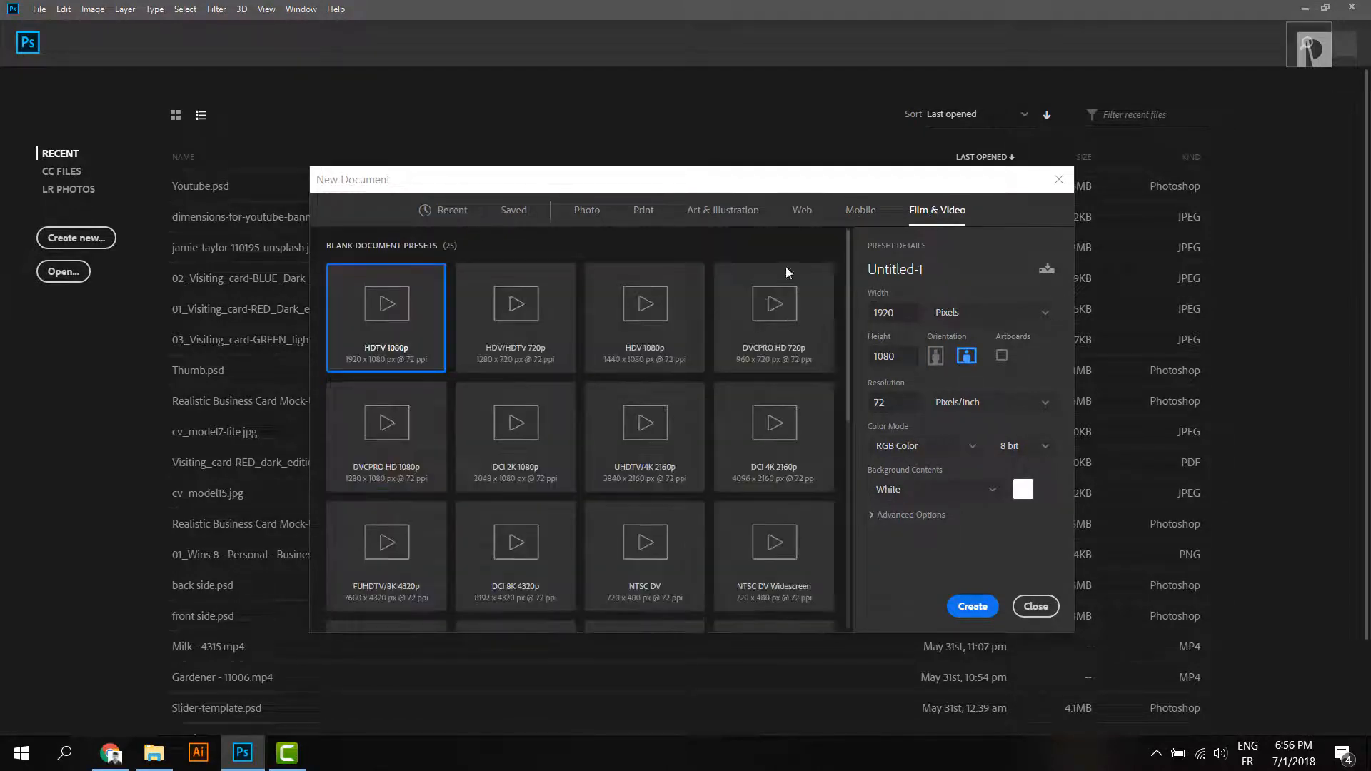
left_click(972, 606)
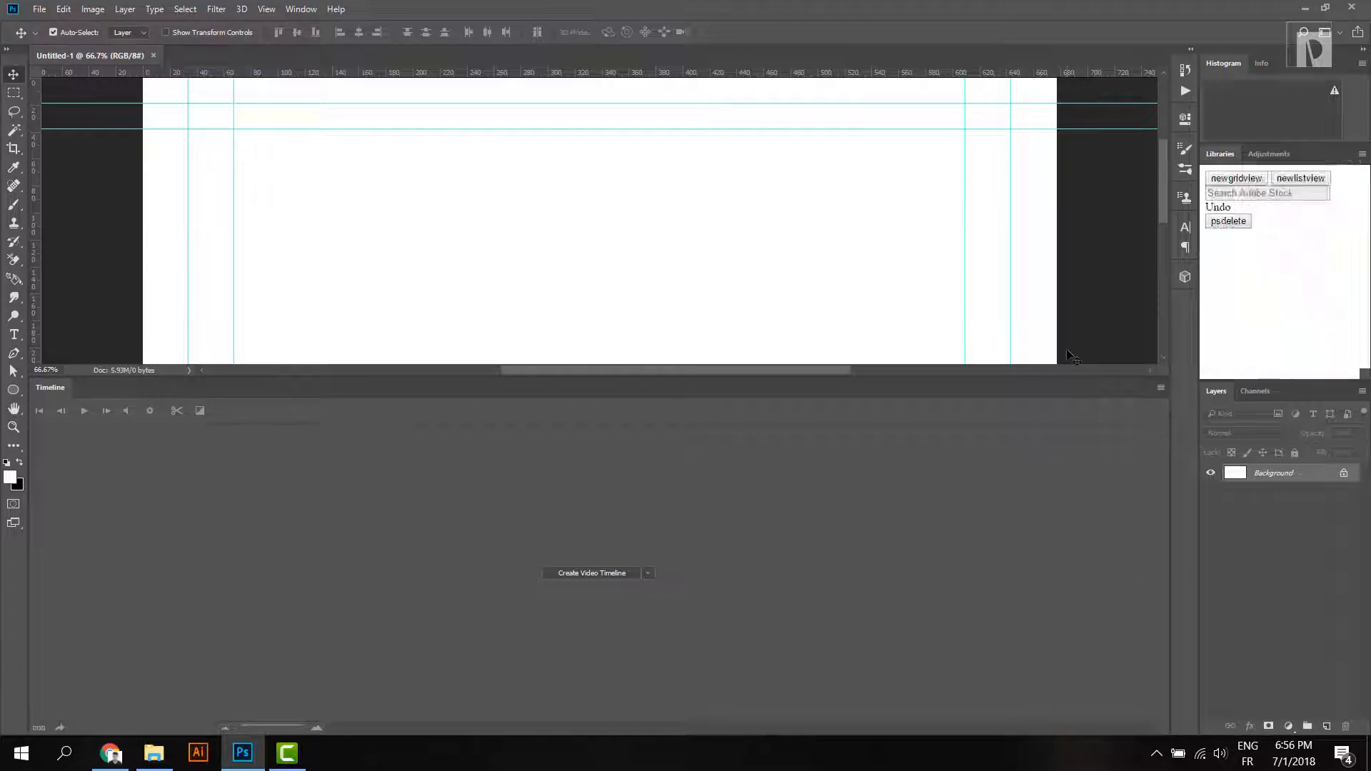
- Reduce the height of the Timeline area to enlarge the canvas and choose the Motion workspace
left_click_drag(1038, 379, 739, 597)
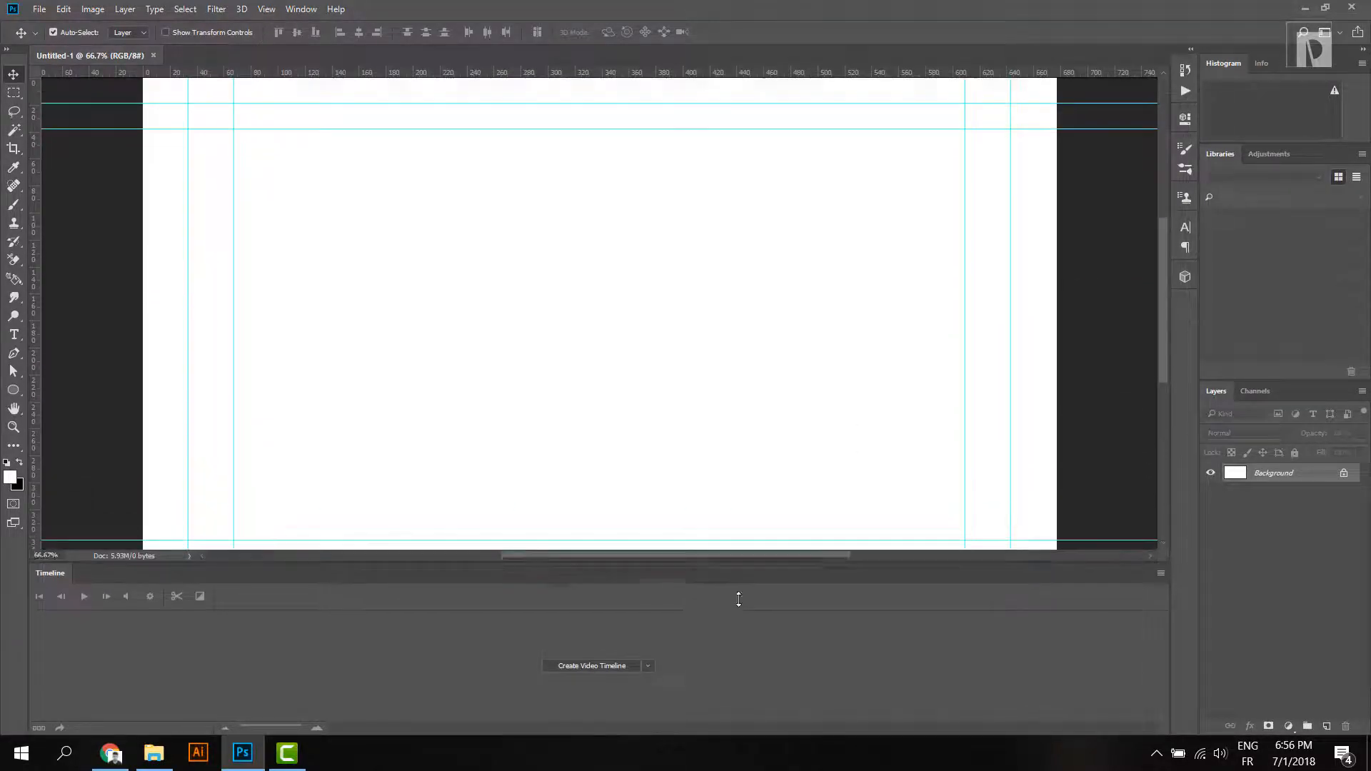
left_click(300, 9)
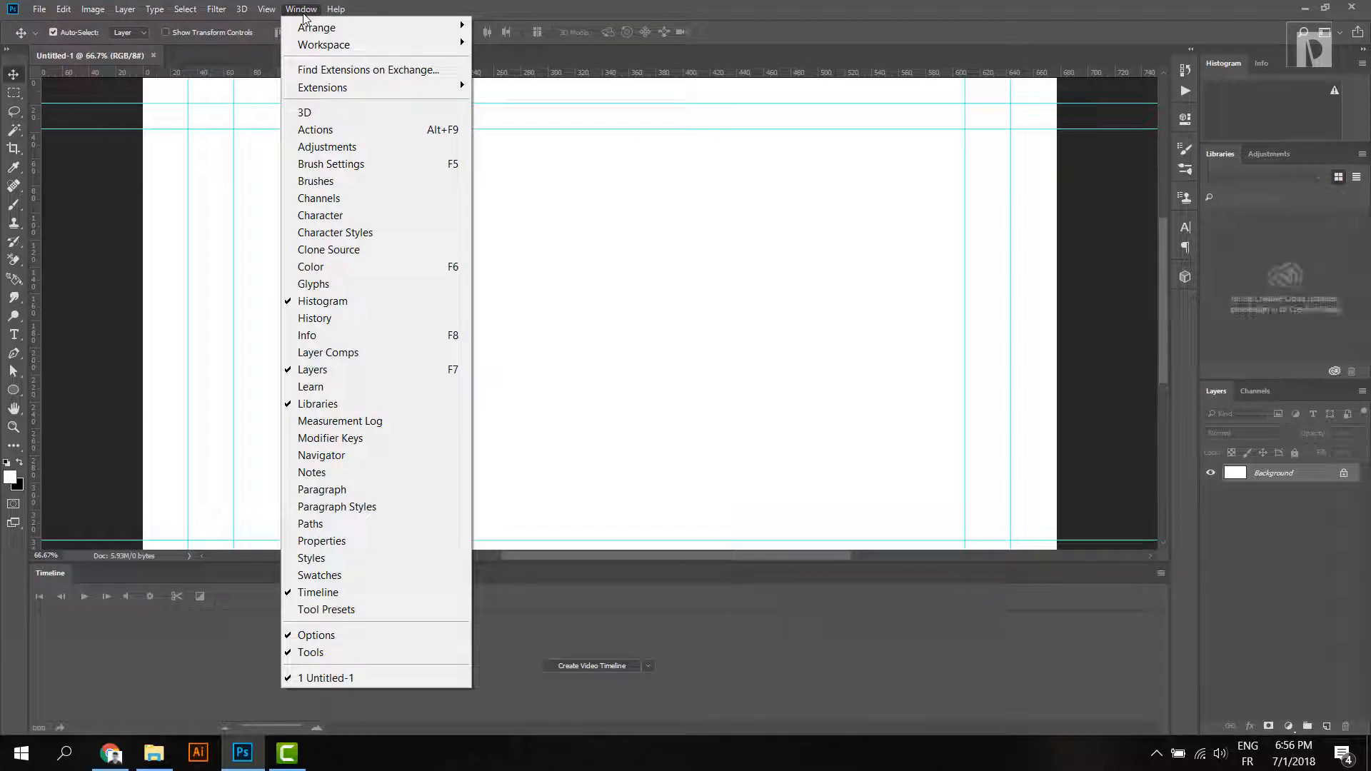
left_click(1337, 34)
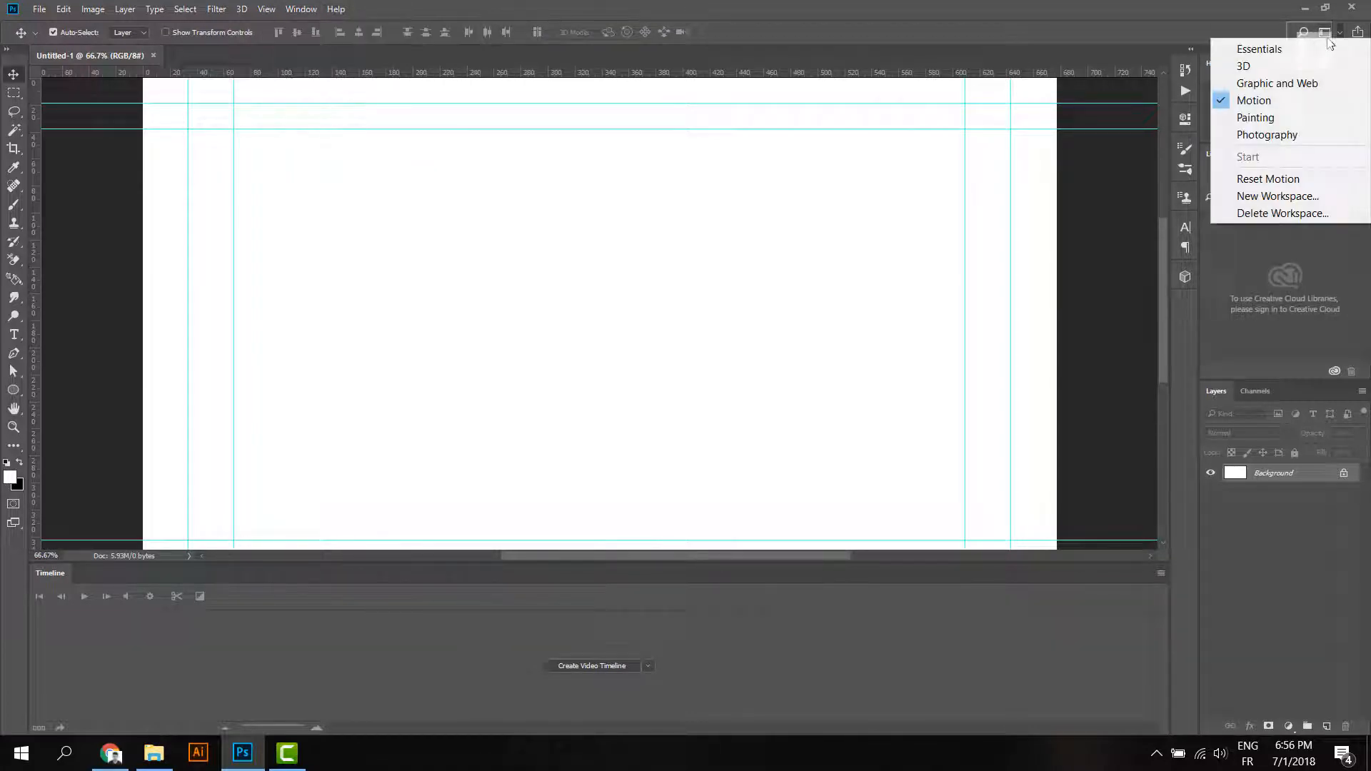
left_click(1281, 105)
- Unlock the background layer and, on a new layer, draw a rectangle about 1948 x 1106 px covering the whole canvas
left_click(1343, 474)
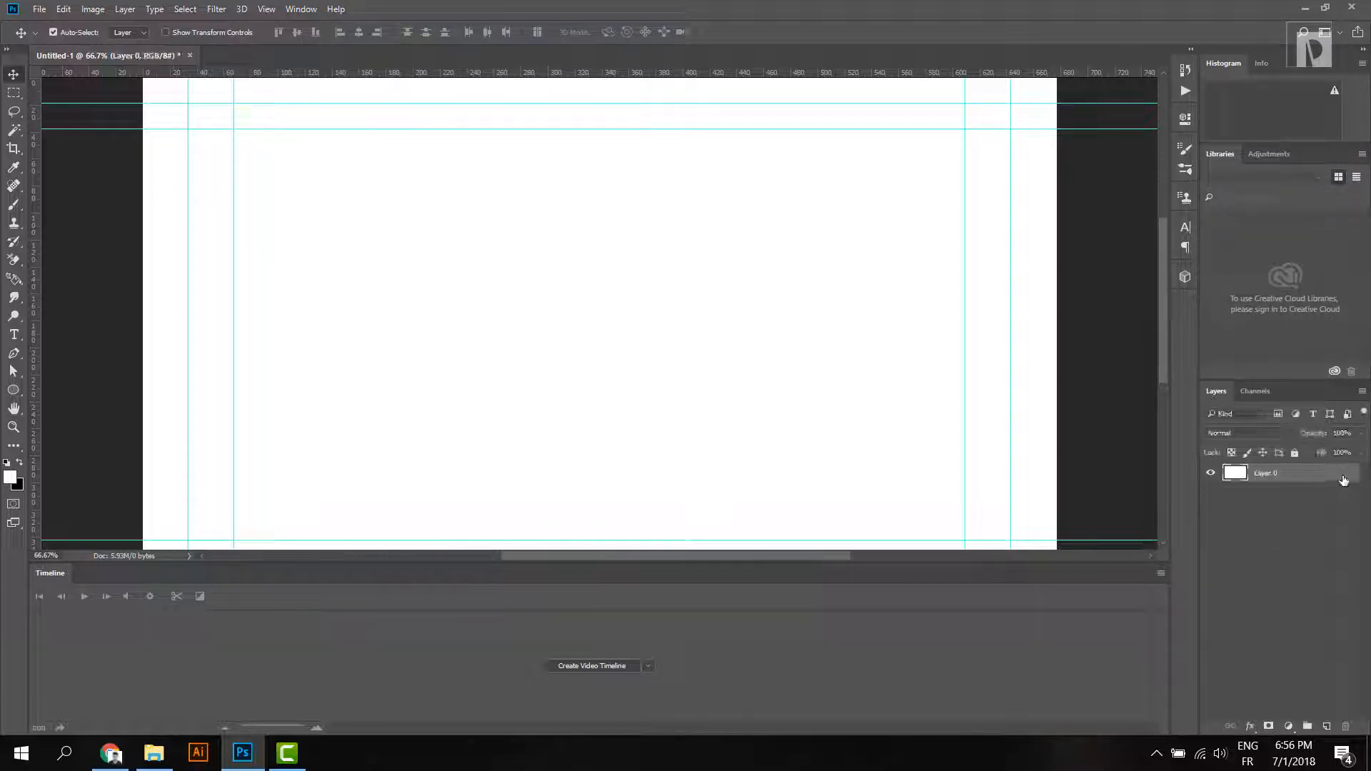
left_click(1327, 726)
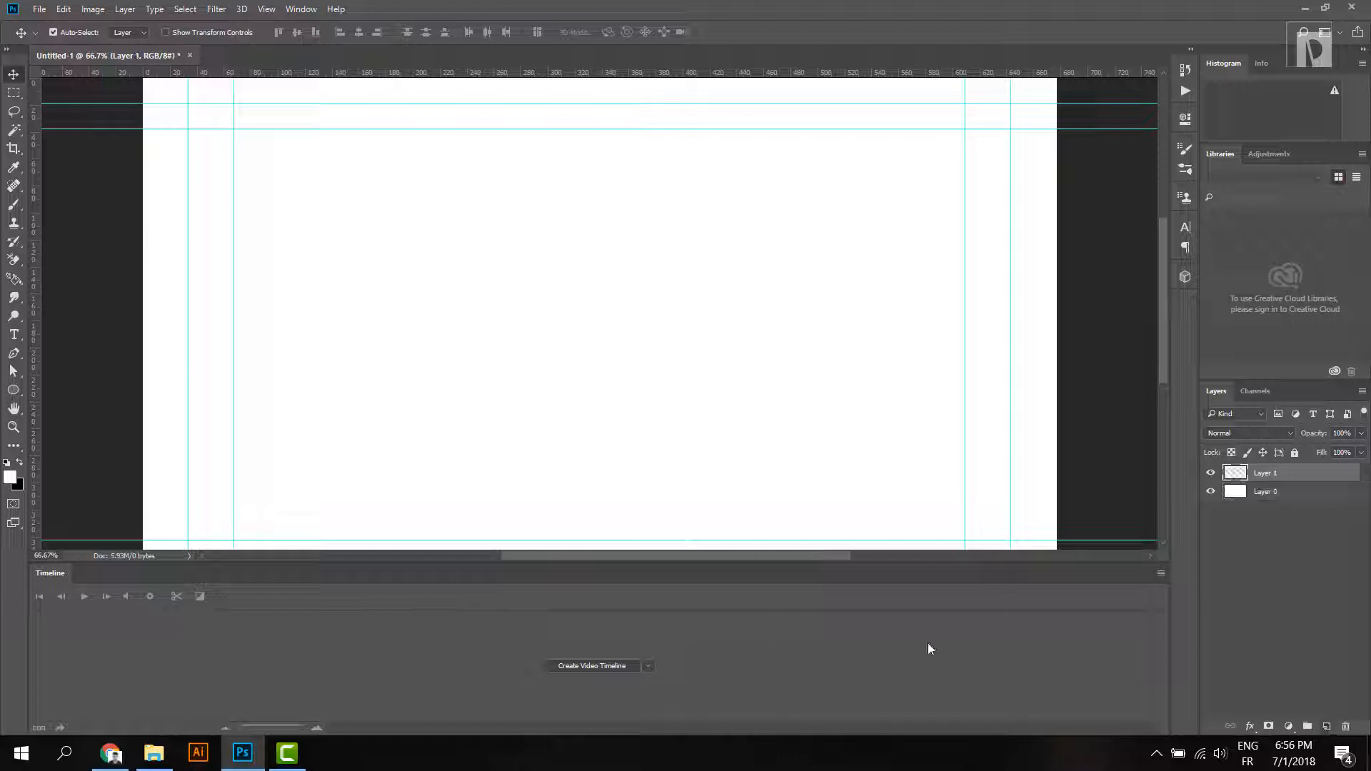
key("ctrl+minus")
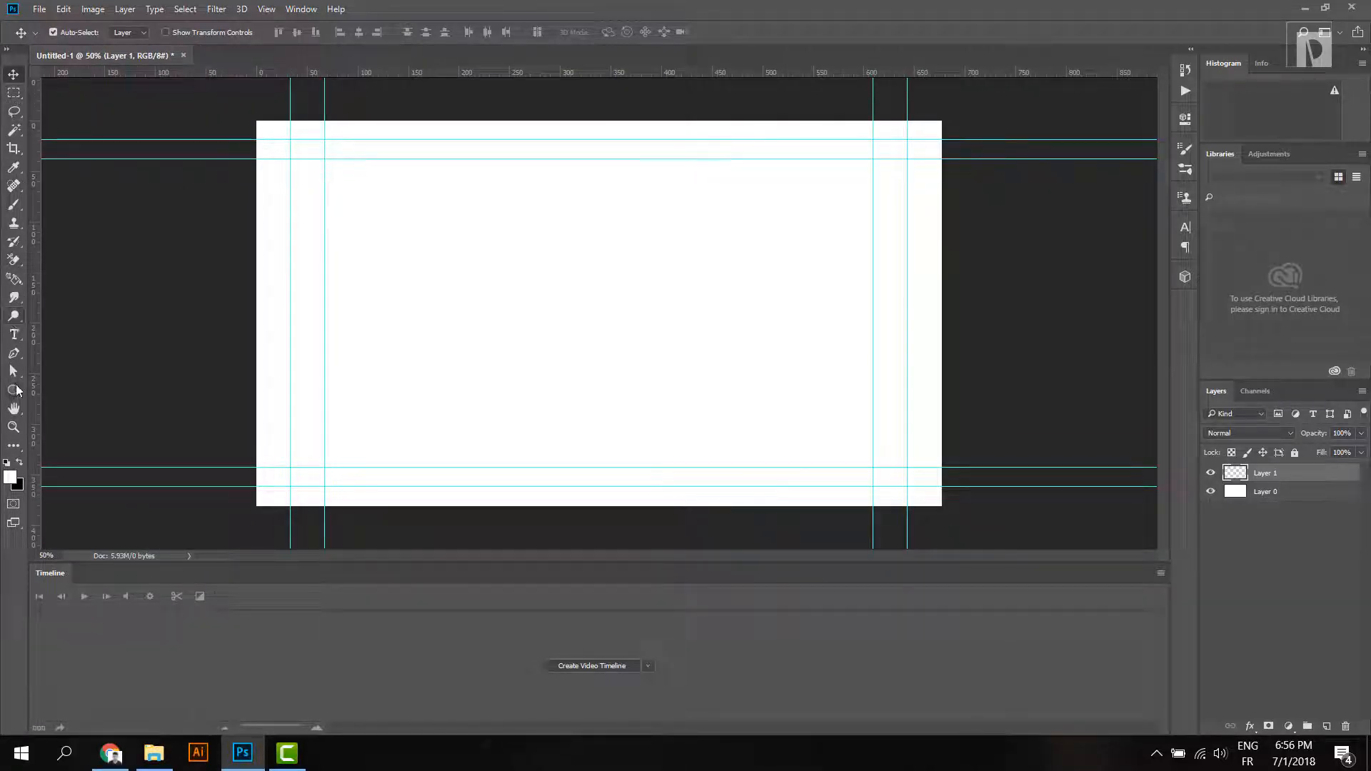
left_click_drag(13, 390, 14, 390)
left_click(40, 388)
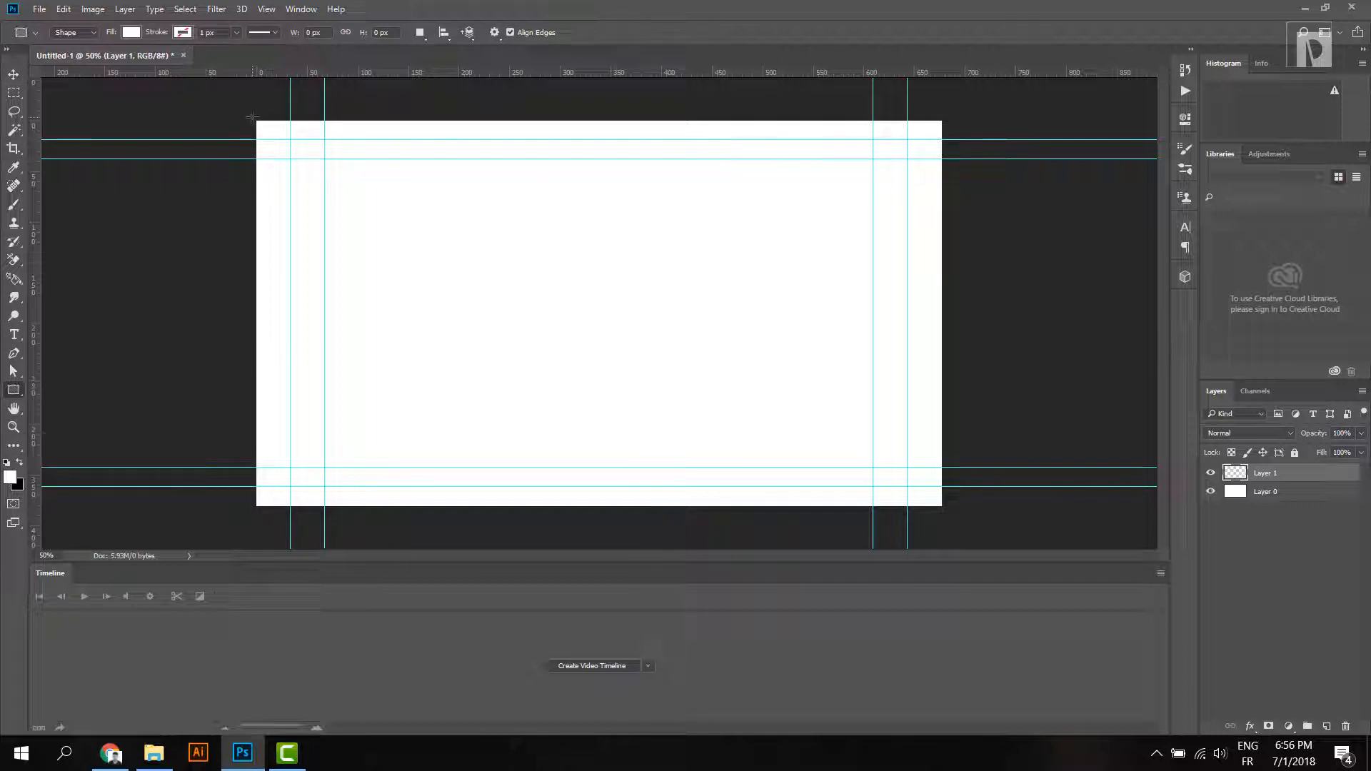
left_click_drag(253, 117, 947, 510)
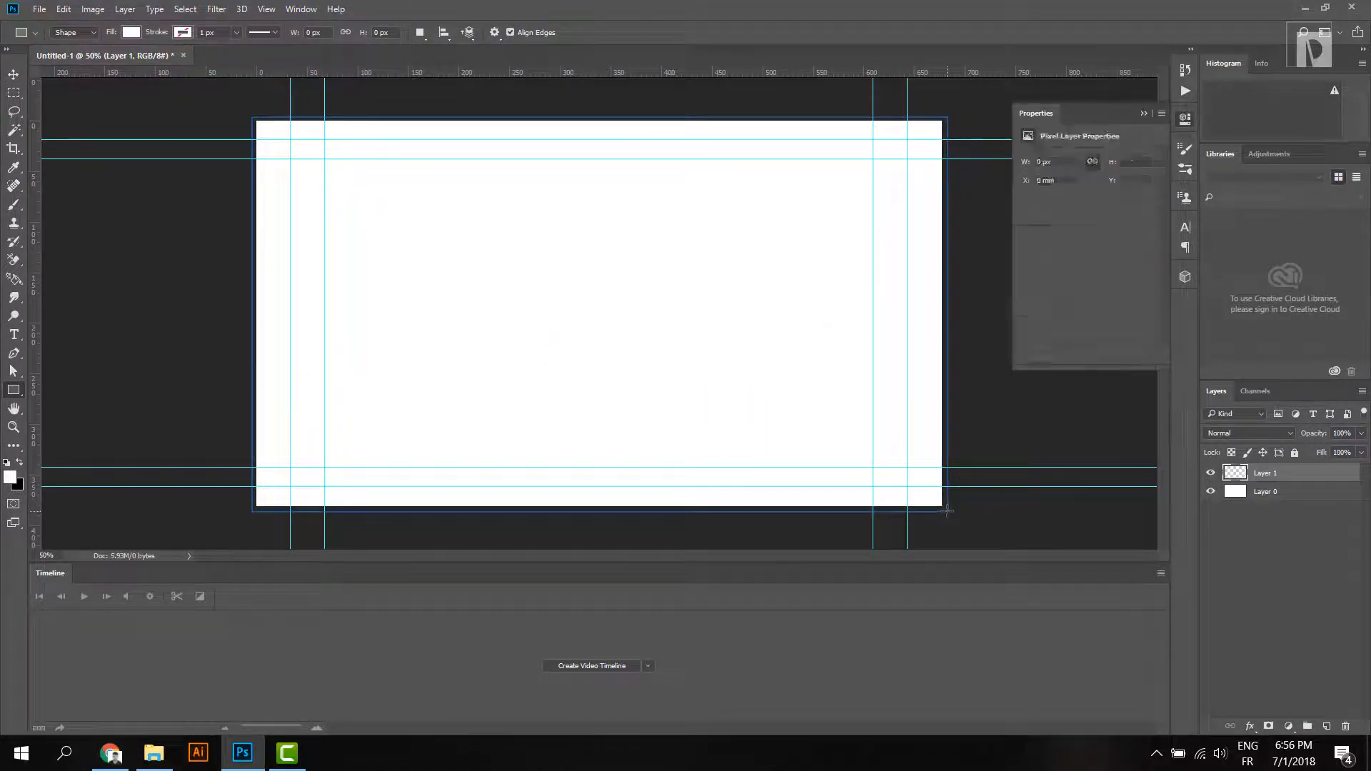
- Change the fill of the canvas-sized rectangle to near-black #131313
double_click(1243, 477)
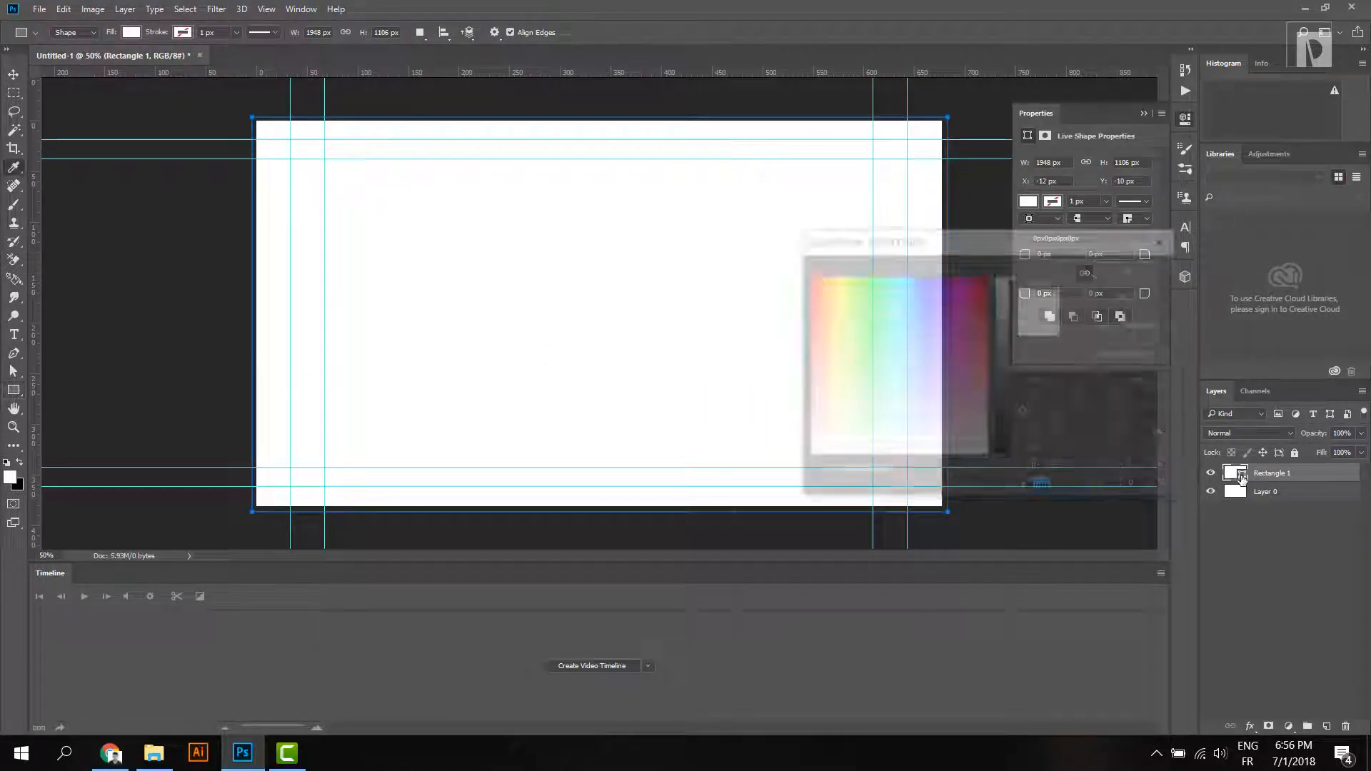
left_click_drag(1005, 422, 1003, 445)
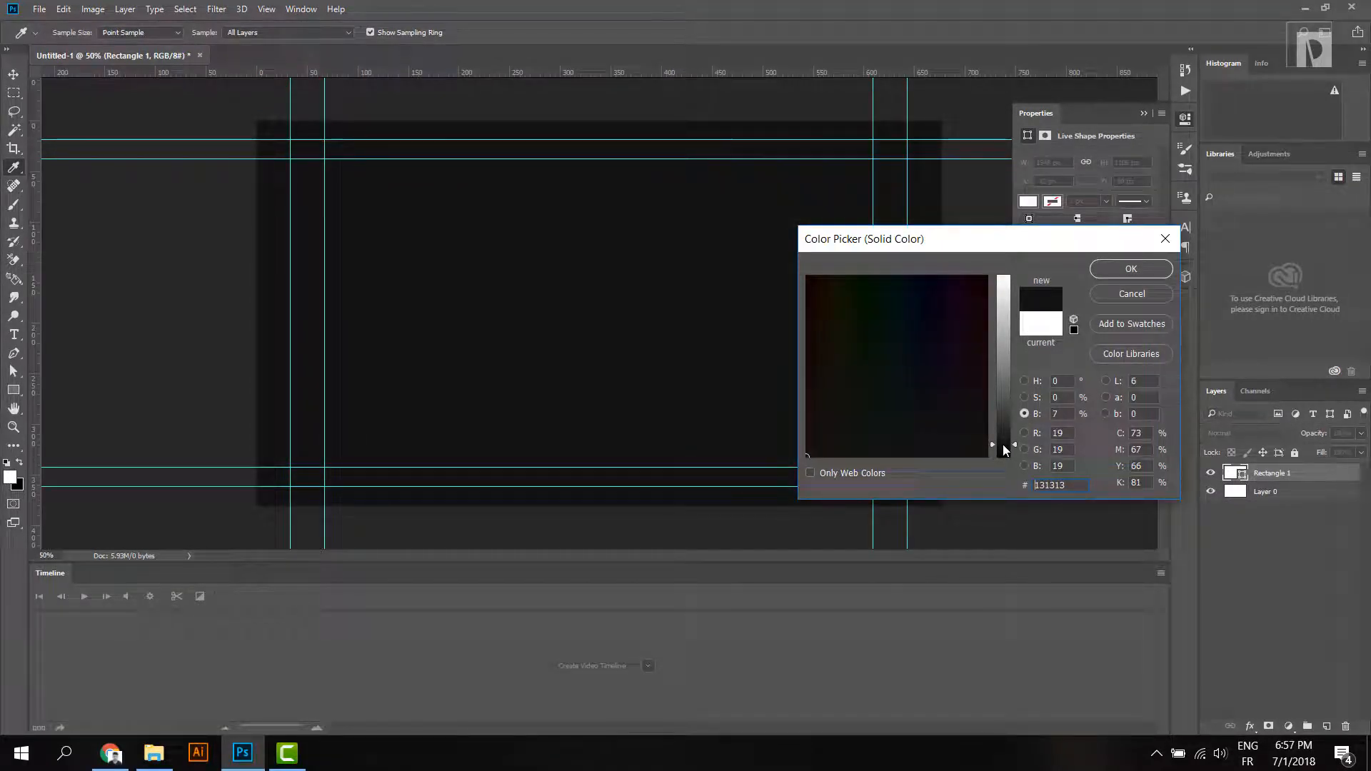
left_click(1109, 270)
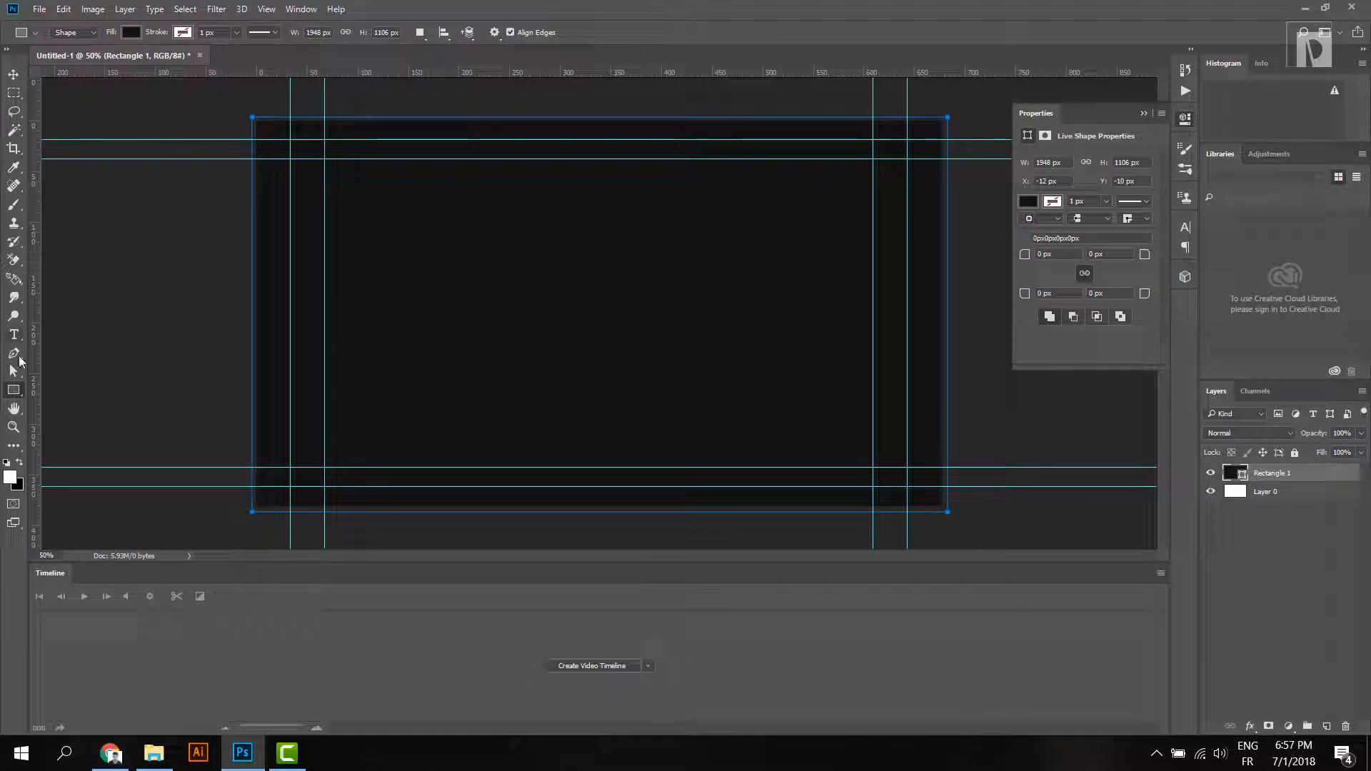
- Add a separate text layer reading "Photoshop" near the middle of the canvas, outside the rectangle's path
left_click(15, 334)
left_click(508, 291)
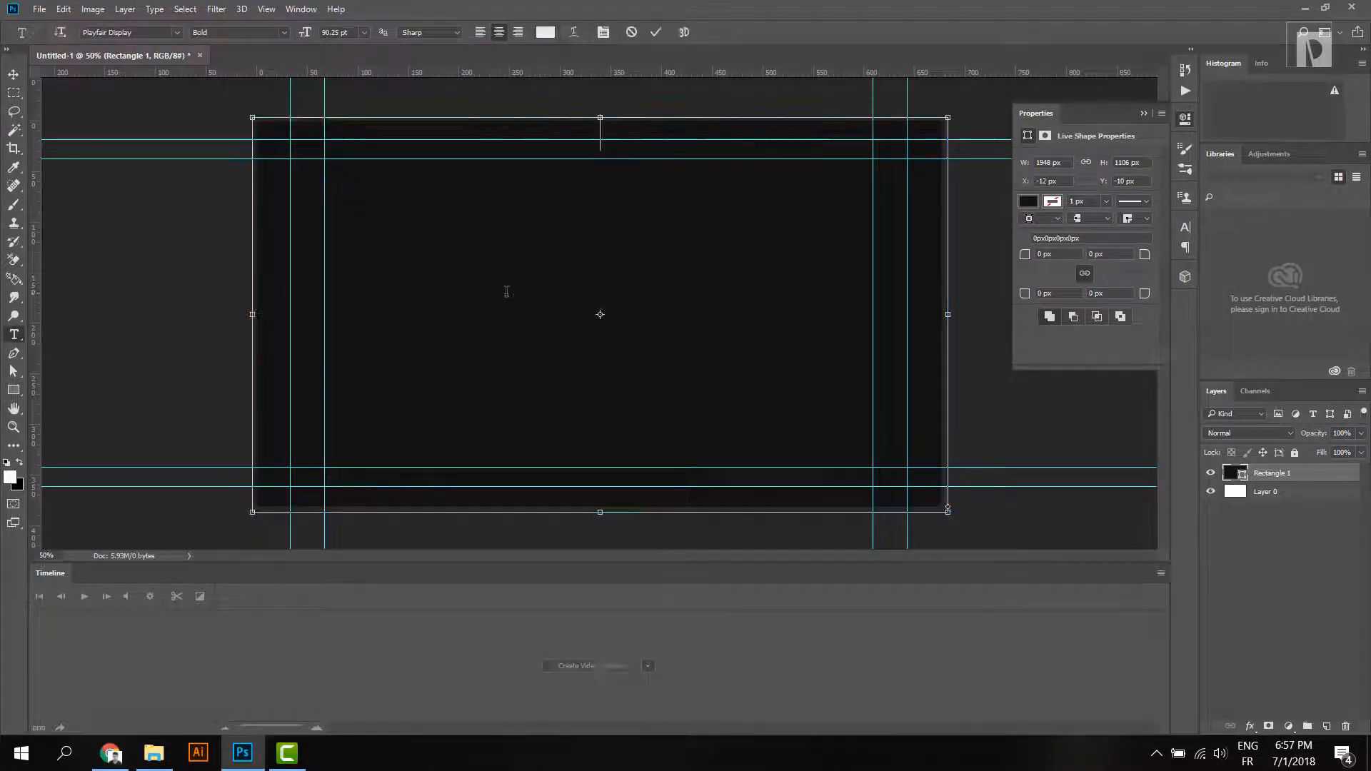
left_click(631, 34)
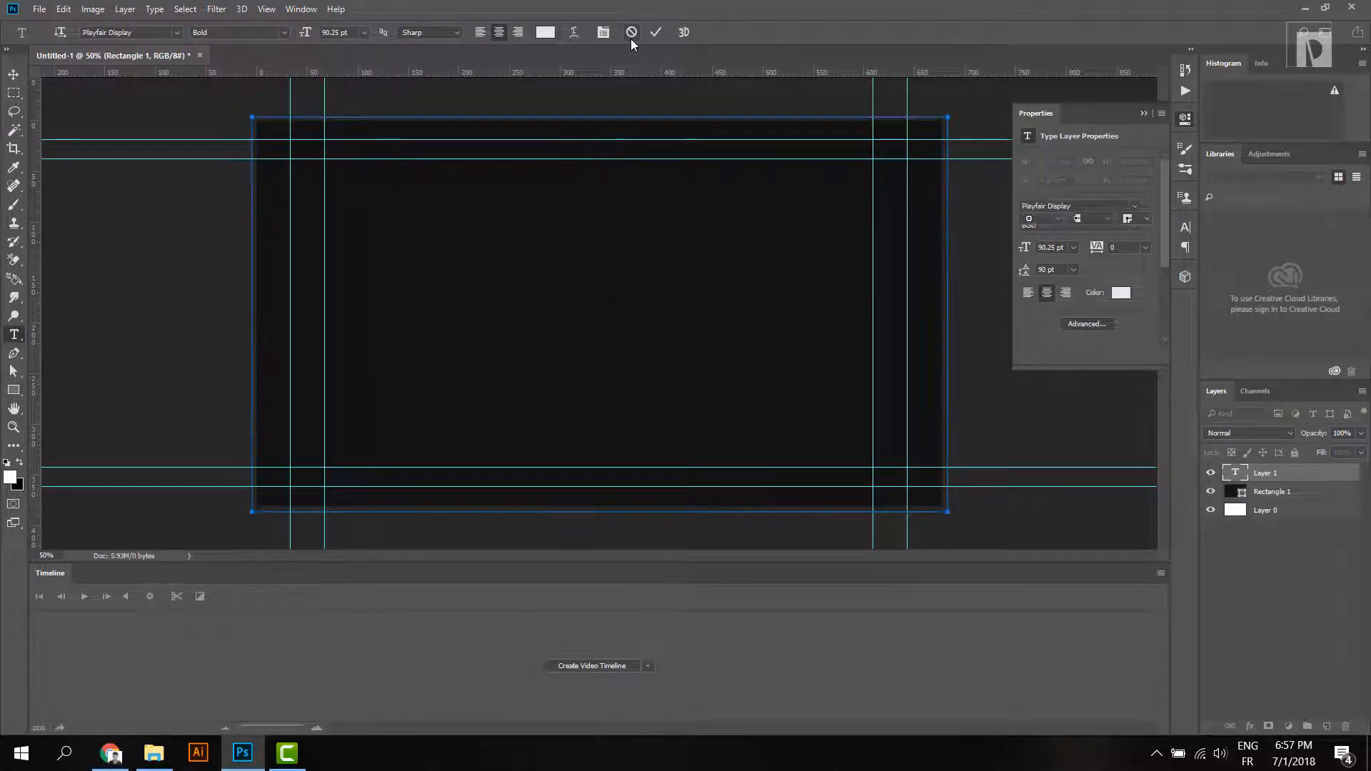
left_click(560, 317)
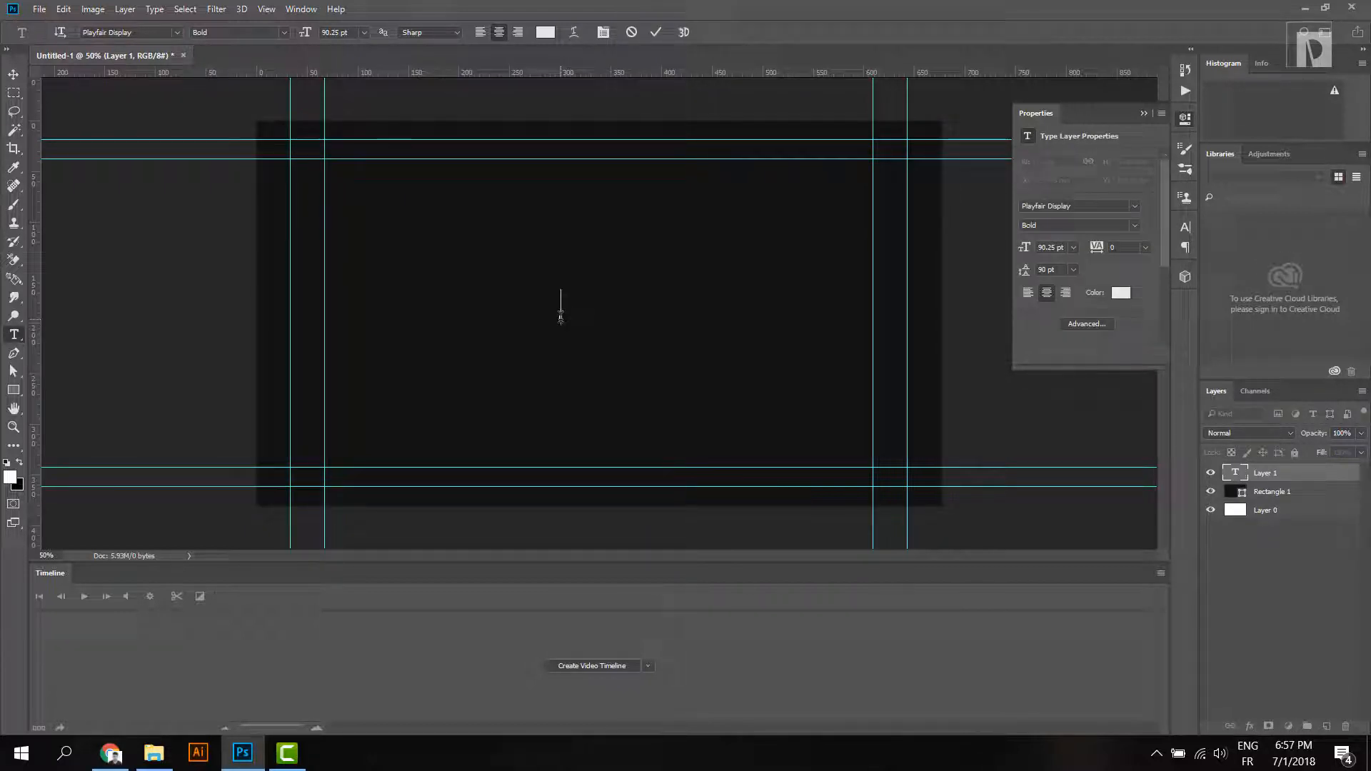
type("Photo")
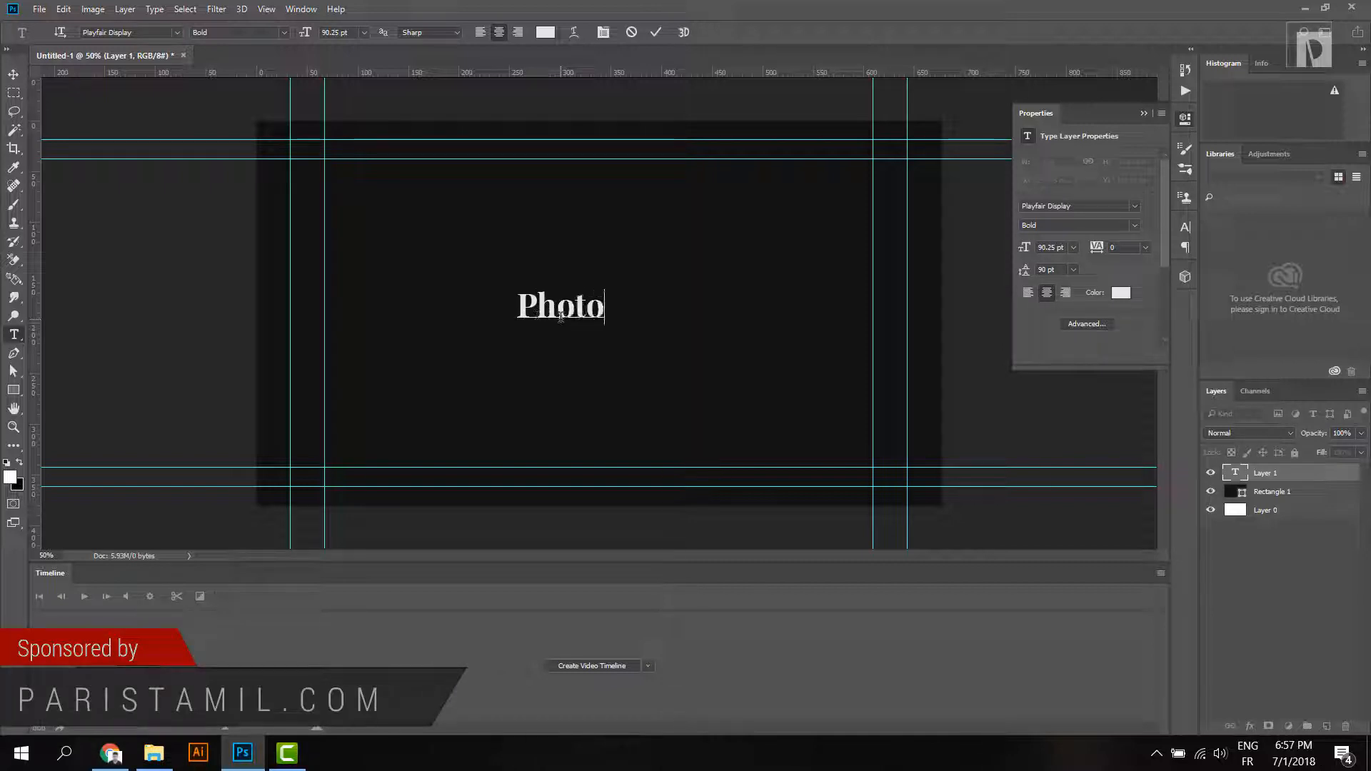
type("shop")
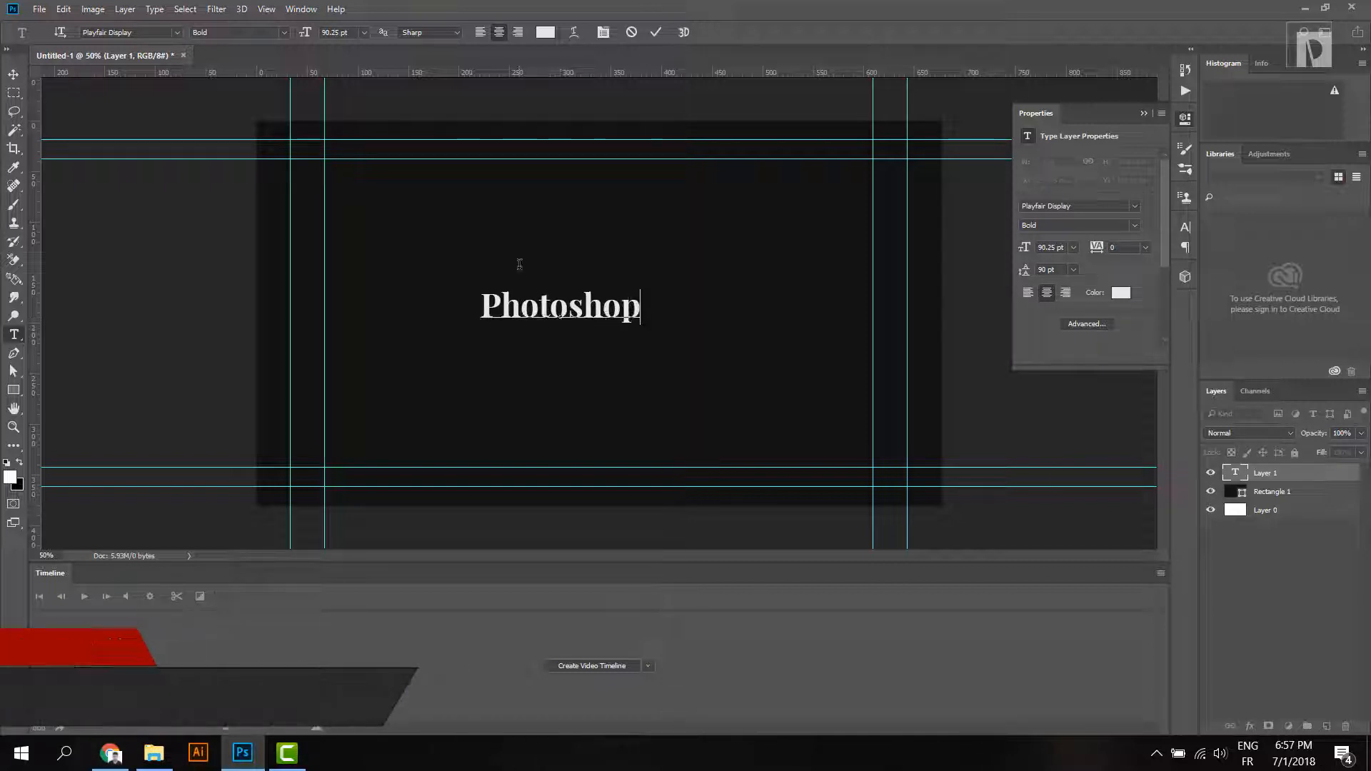
left_click(13, 74)
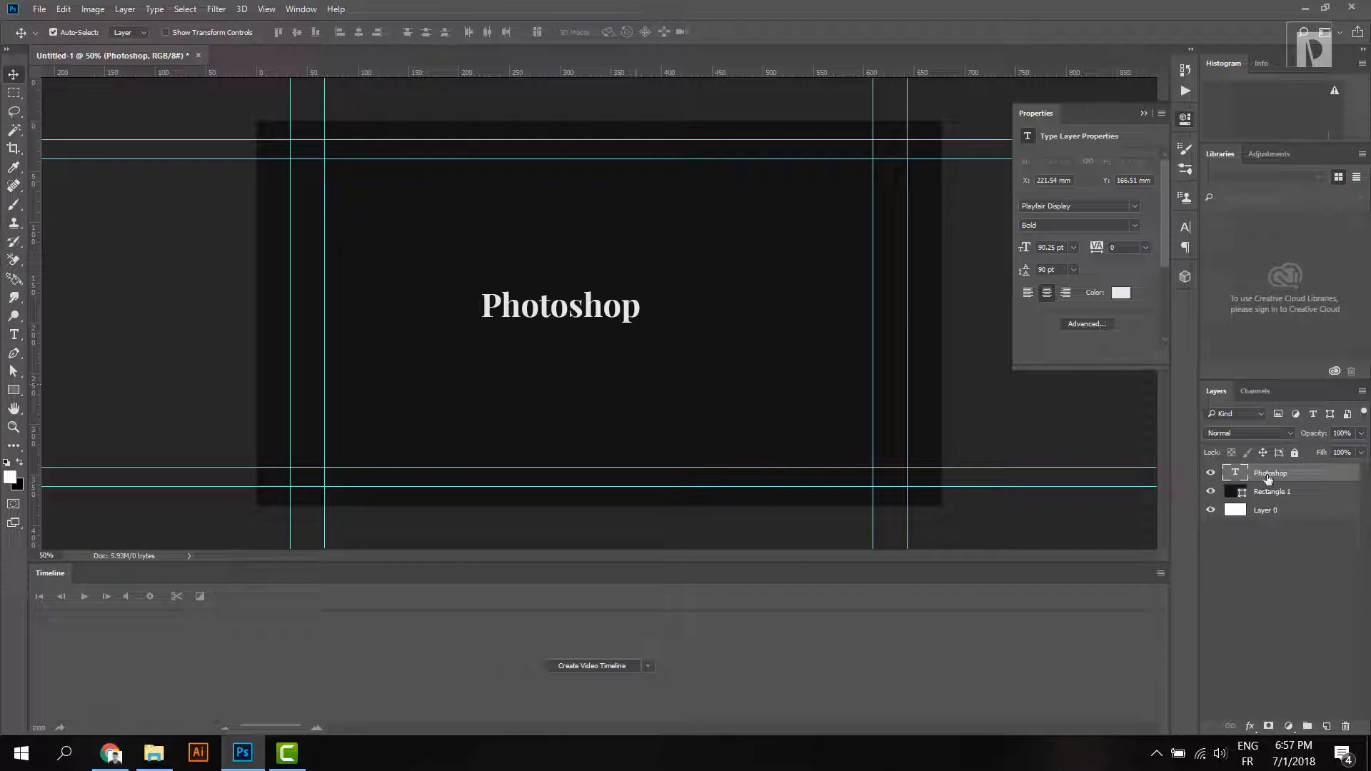
- Duplicate the Photoshop text just below the original and change the copy to read "Animation"
left_click_drag(1269, 480, 1328, 726)
left_click_drag(592, 320, 597, 369)
key("t")
double_click(590, 361)
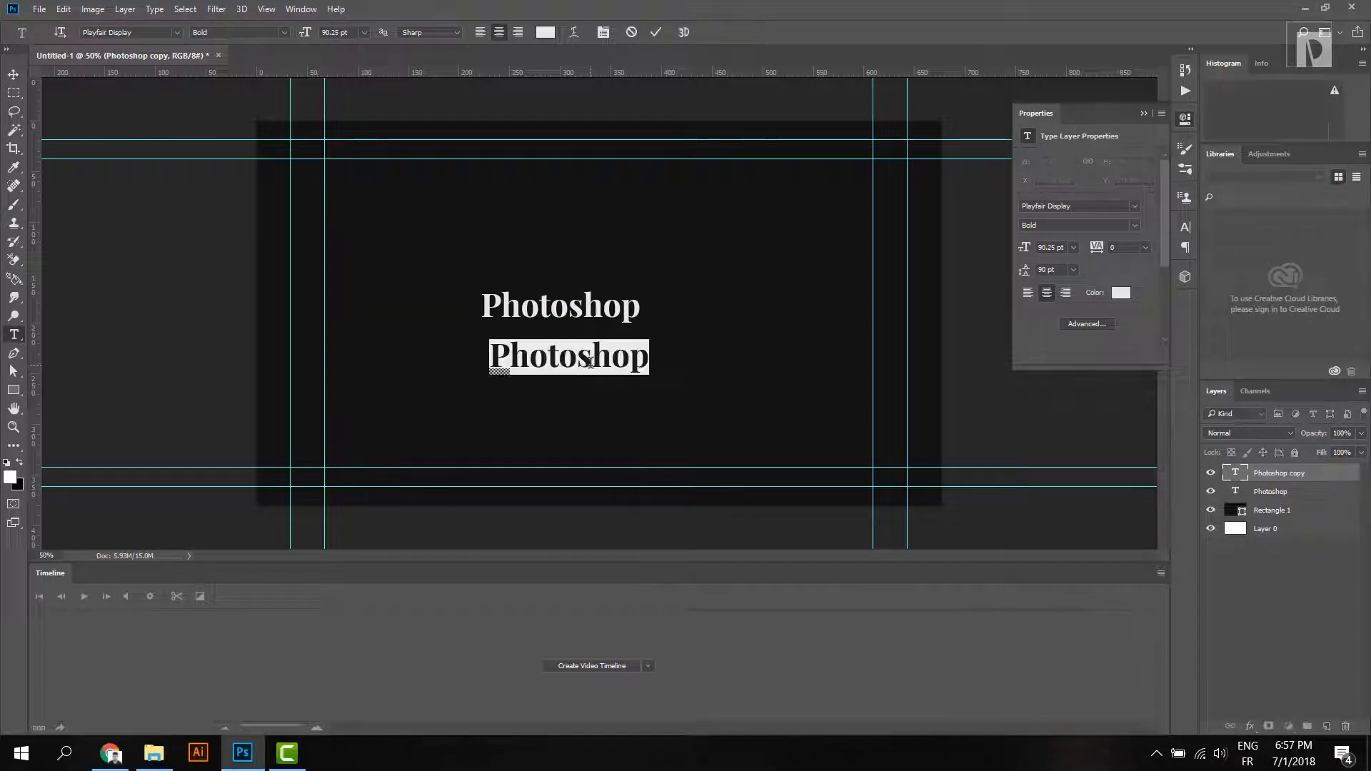
type("Animations")
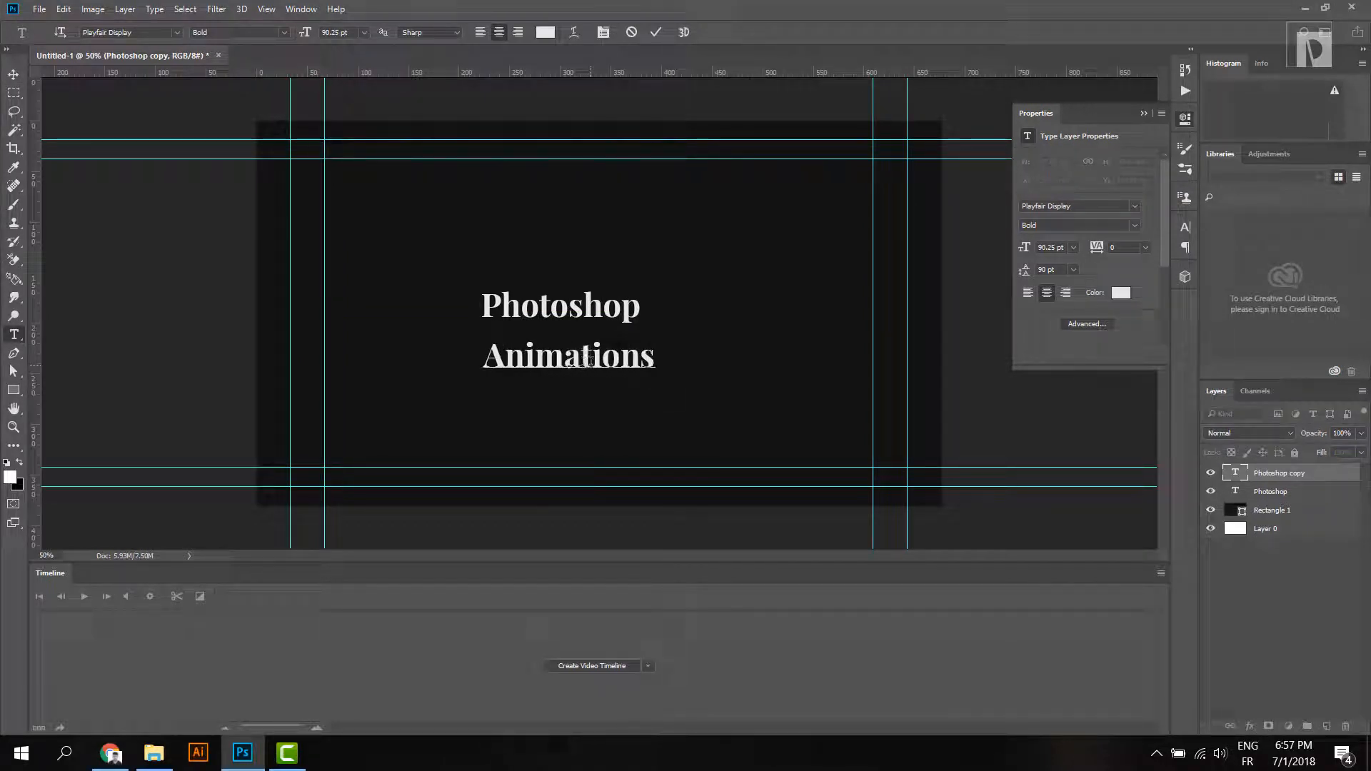
key("BackSpace")
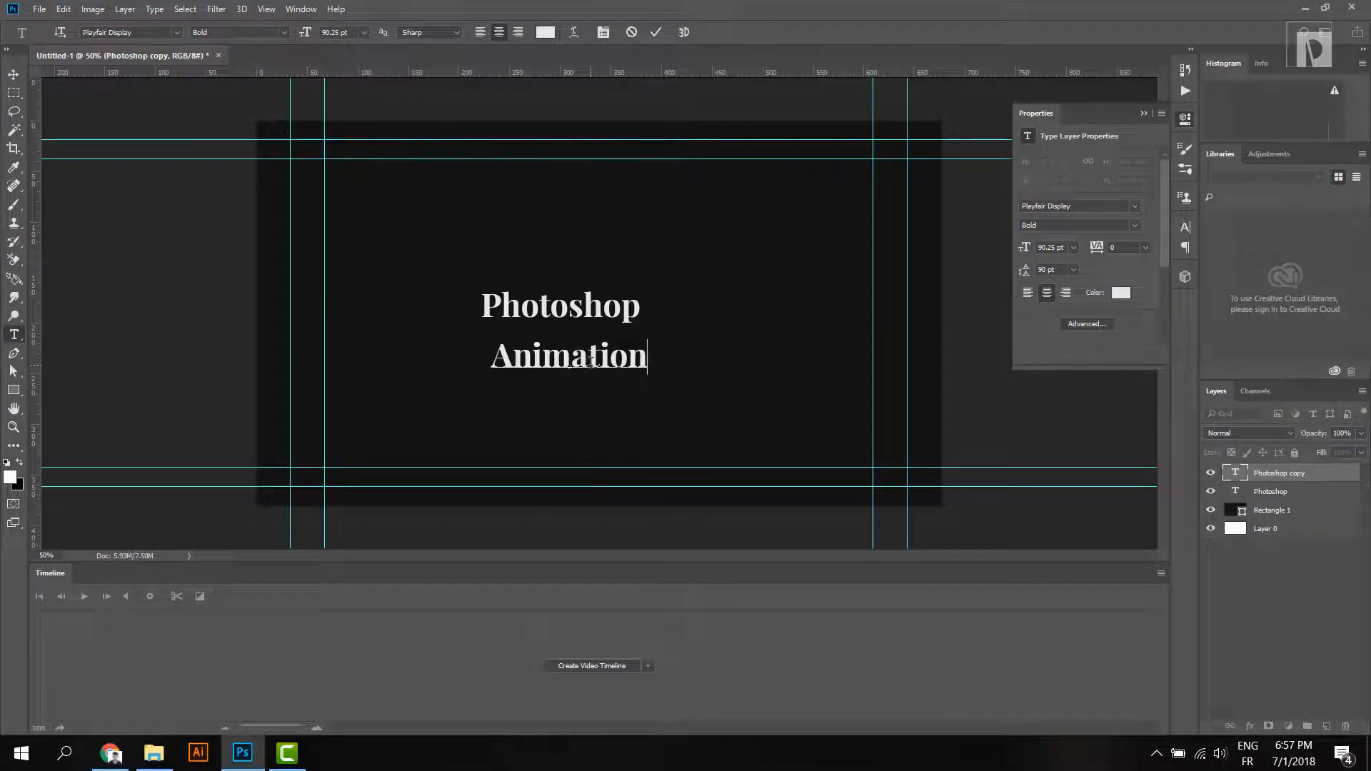
left_click(13, 74)
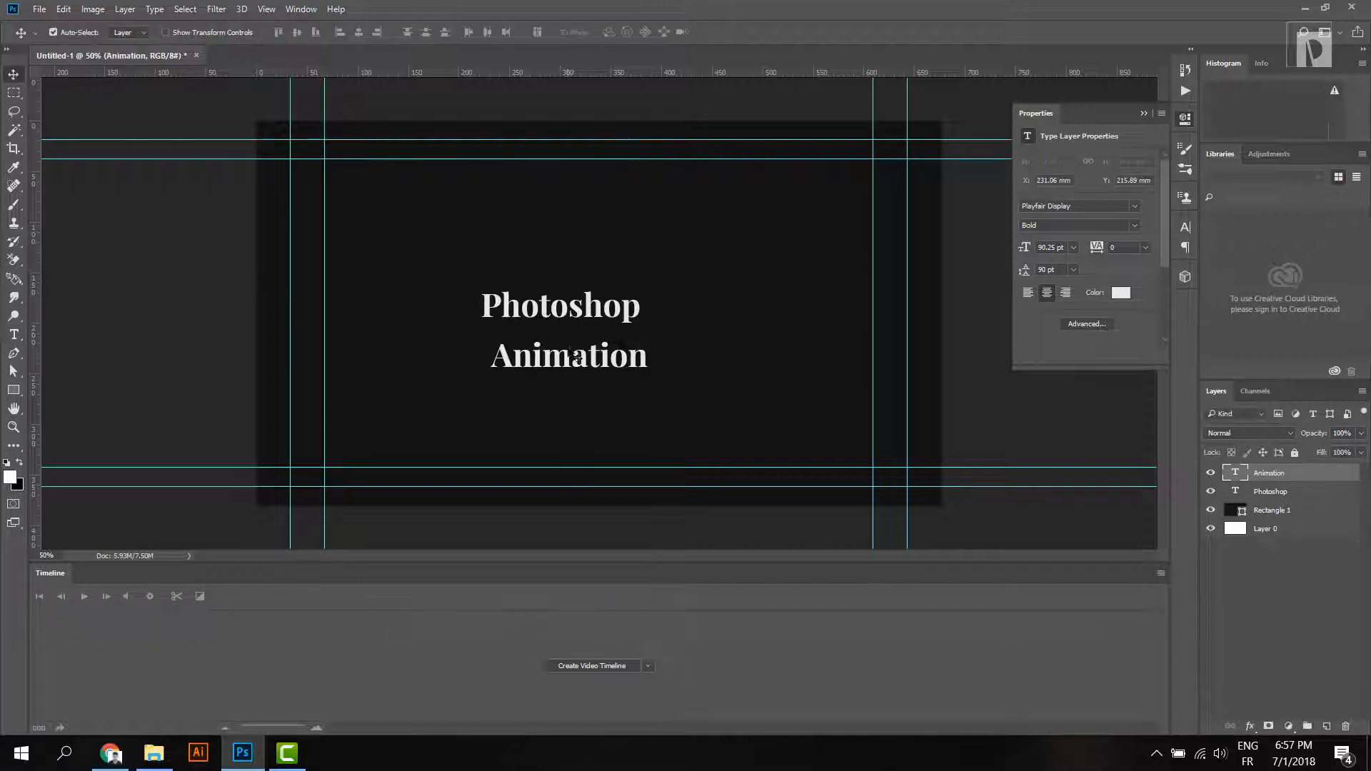
- Add an "s" to the end of the lower text so it reads "Animations"
key("t")
left_click(643, 367)
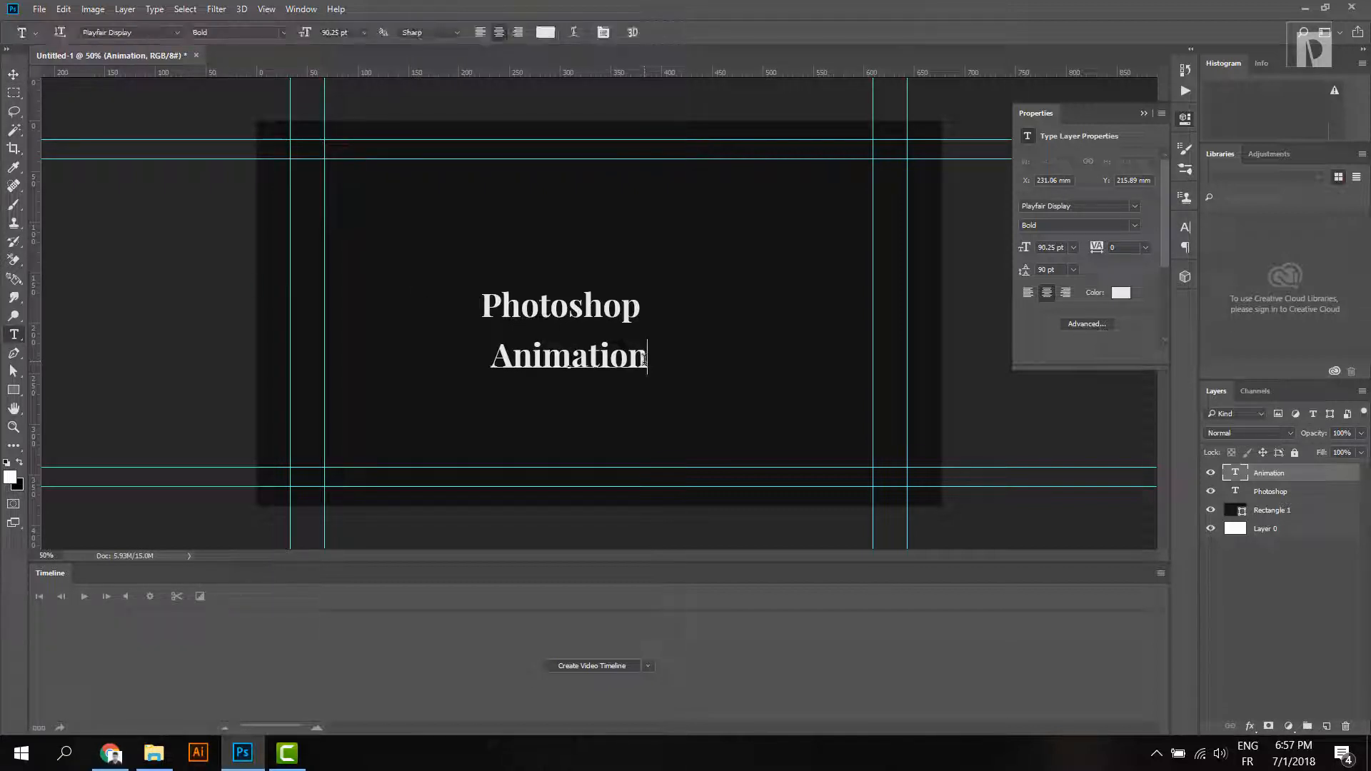
type("s")
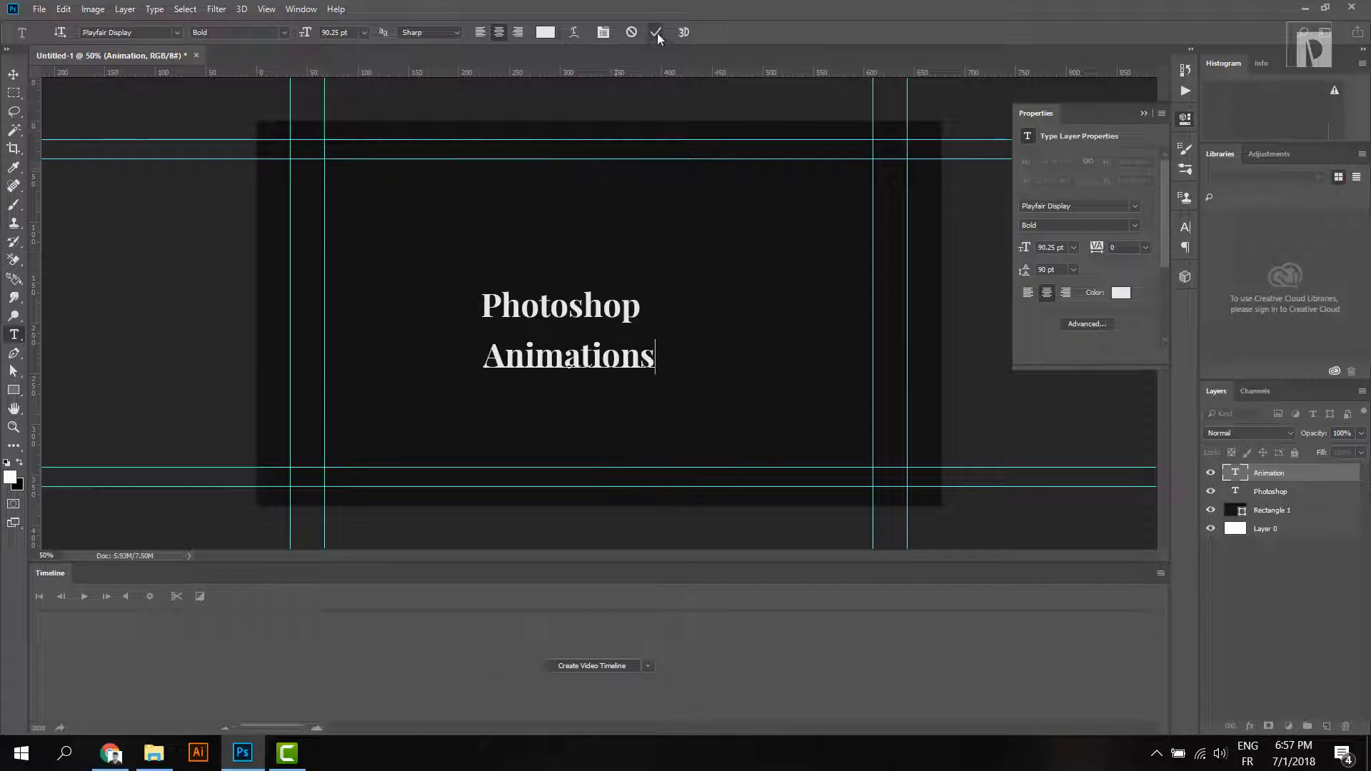
left_click(655, 32)
- Set the Animations text in all caps and move it beside the word Photoshop on the same line
double_click(517, 362)
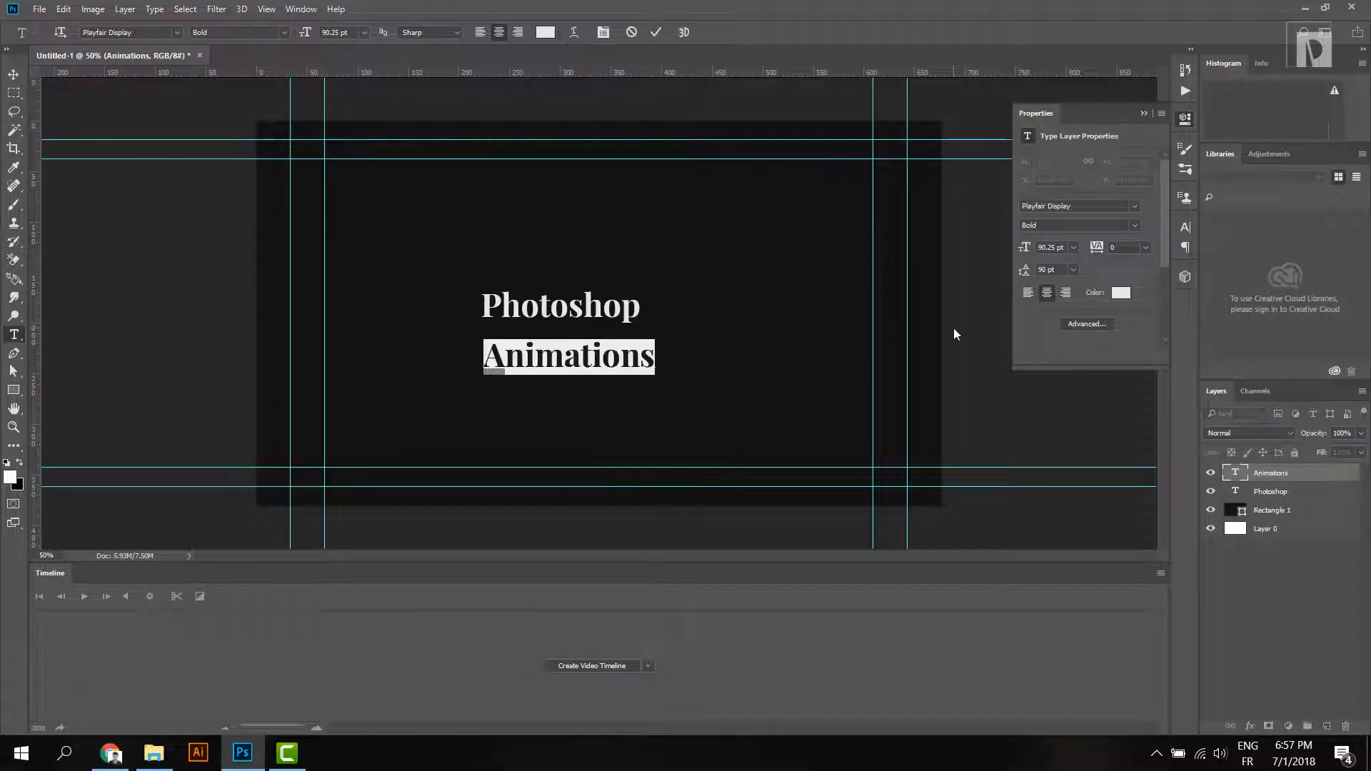
key("ctrl+t")
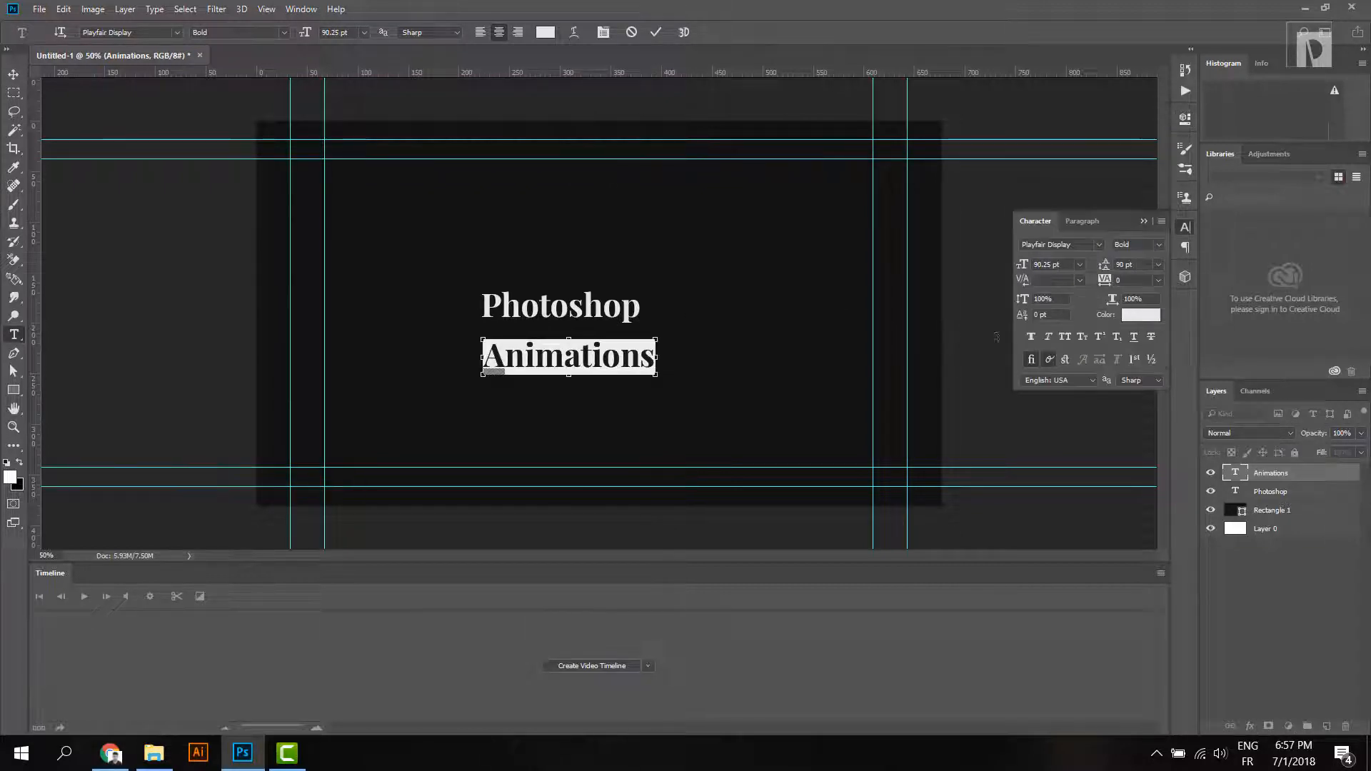
left_click(1065, 337)
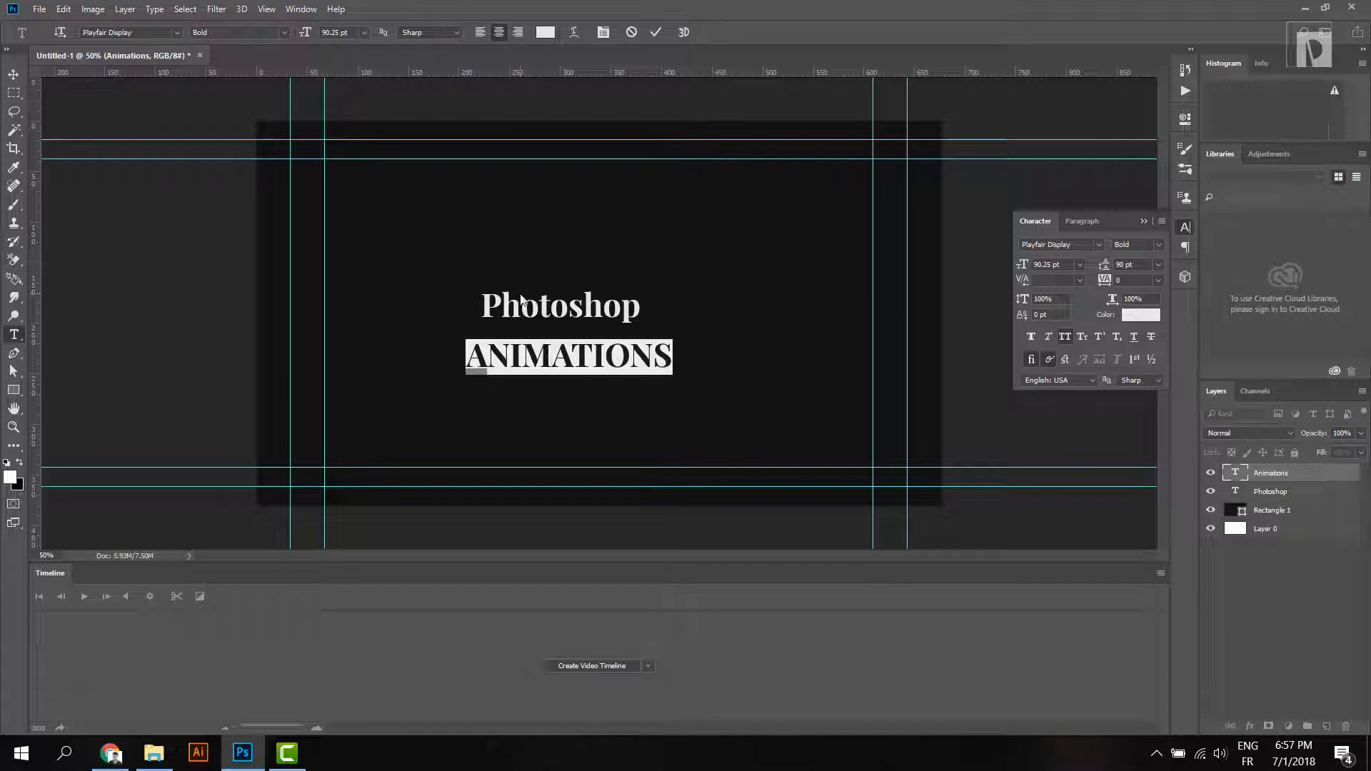
left_click(12, 75)
left_click_drag(513, 356, 684, 309)
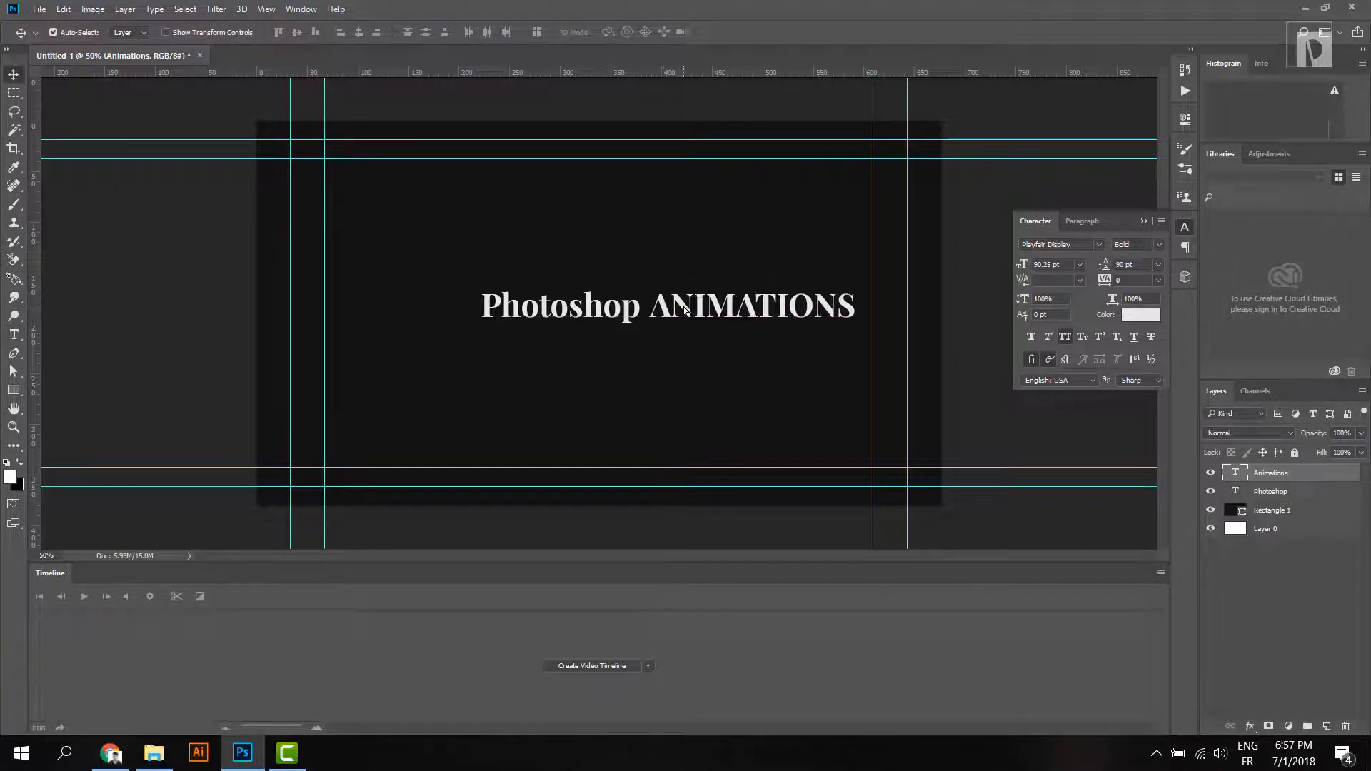
- Move both text layers together so the full title sits centred horizontally on the canvas
key("ctrl+t")
left_click(1269, 494, "ctrl")
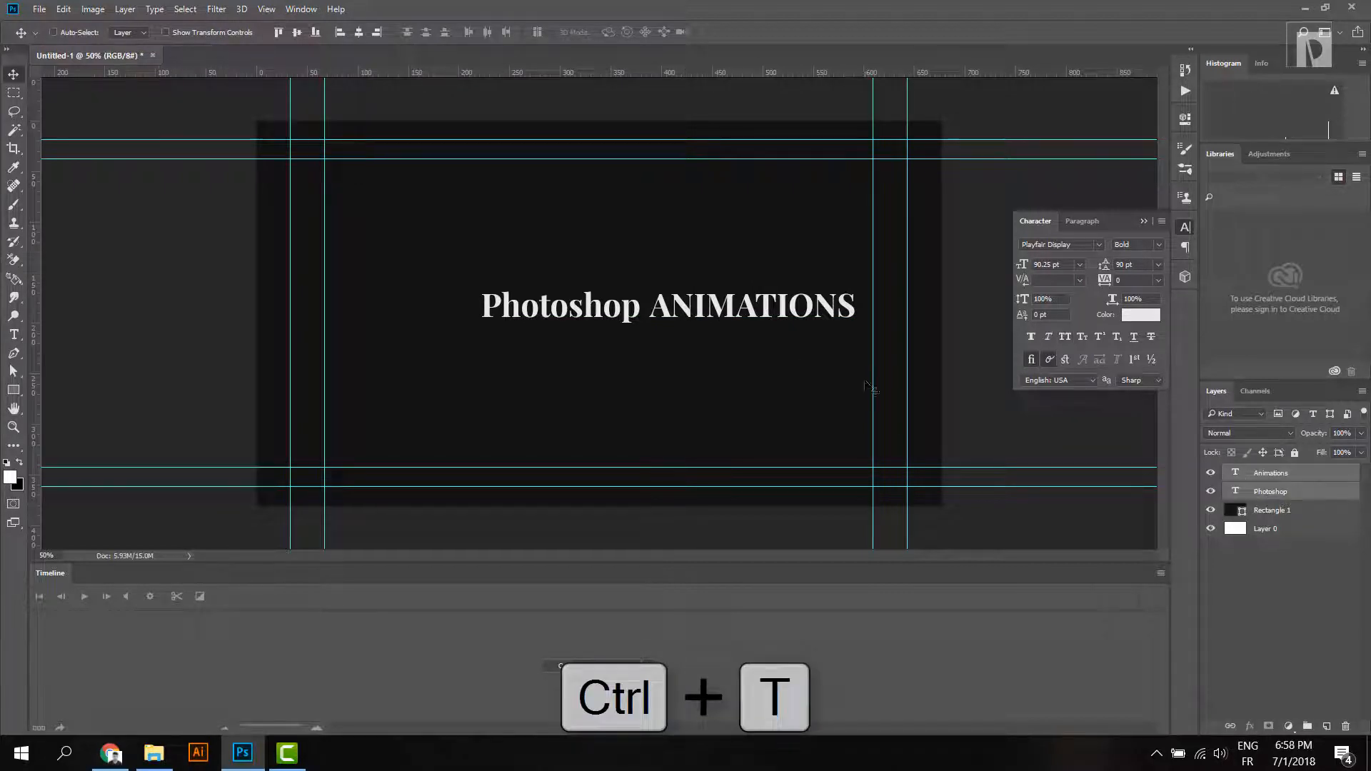
key("ctrl+t")
left_click_drag(796, 312, 766, 311)
key("Return")
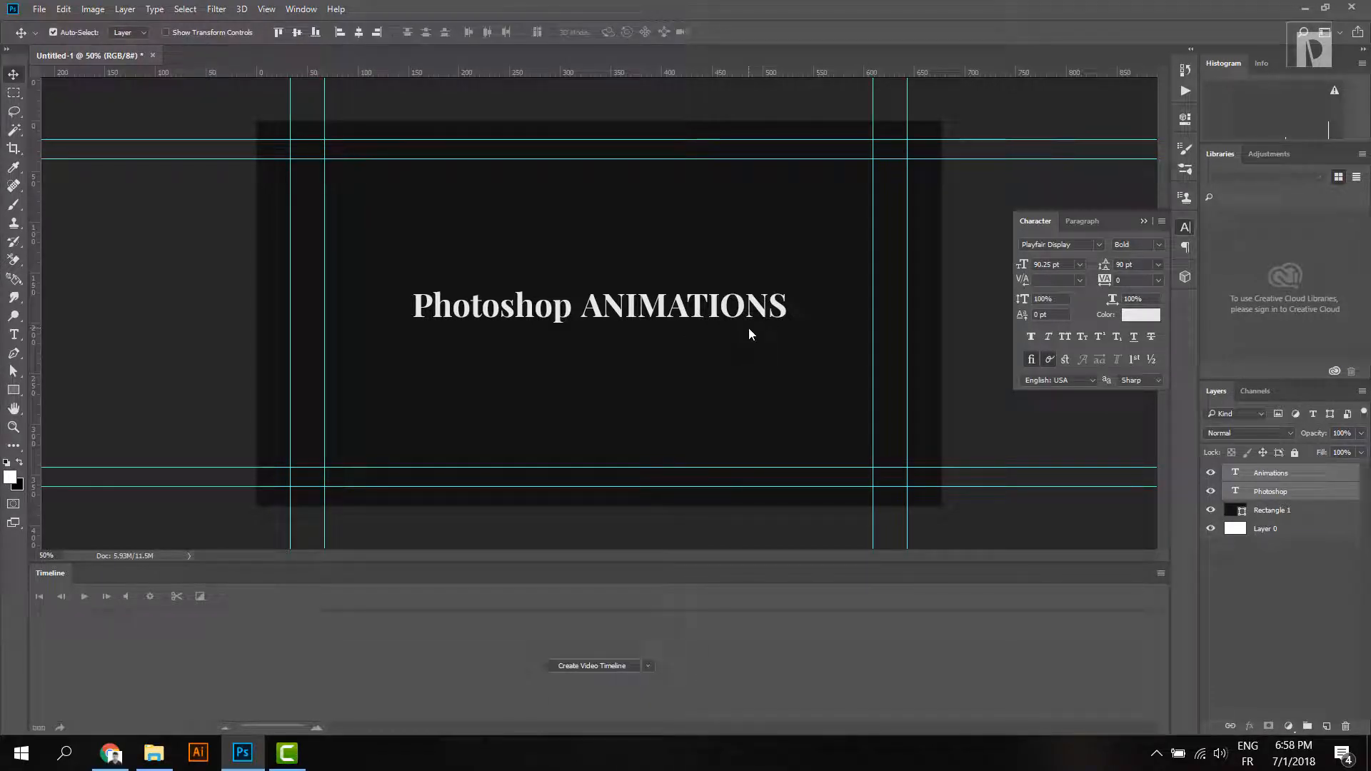
- Draw a thin white rectangle about 1092 px wide under the title and set its height to 2 px
left_click(1301, 475)
left_click(13, 390)
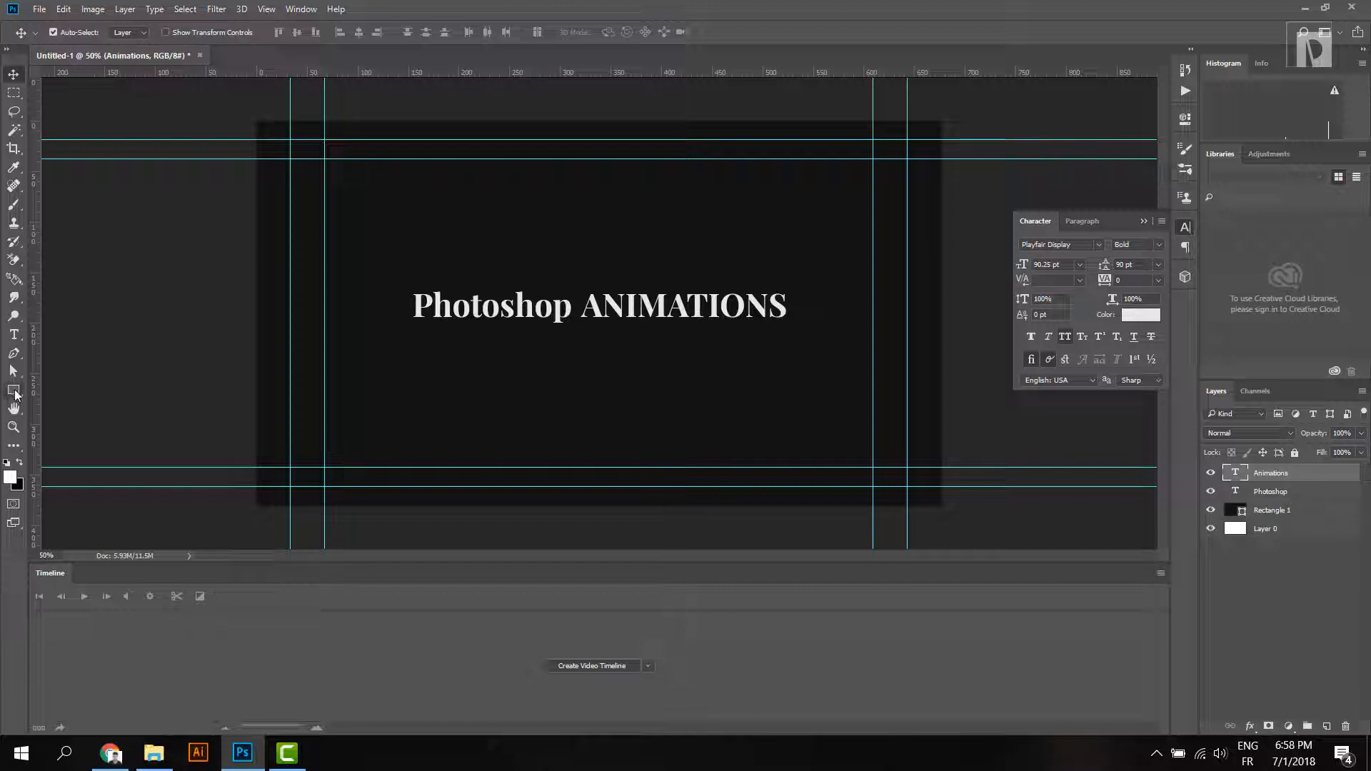
left_click_drag(413, 328, 803, 329)
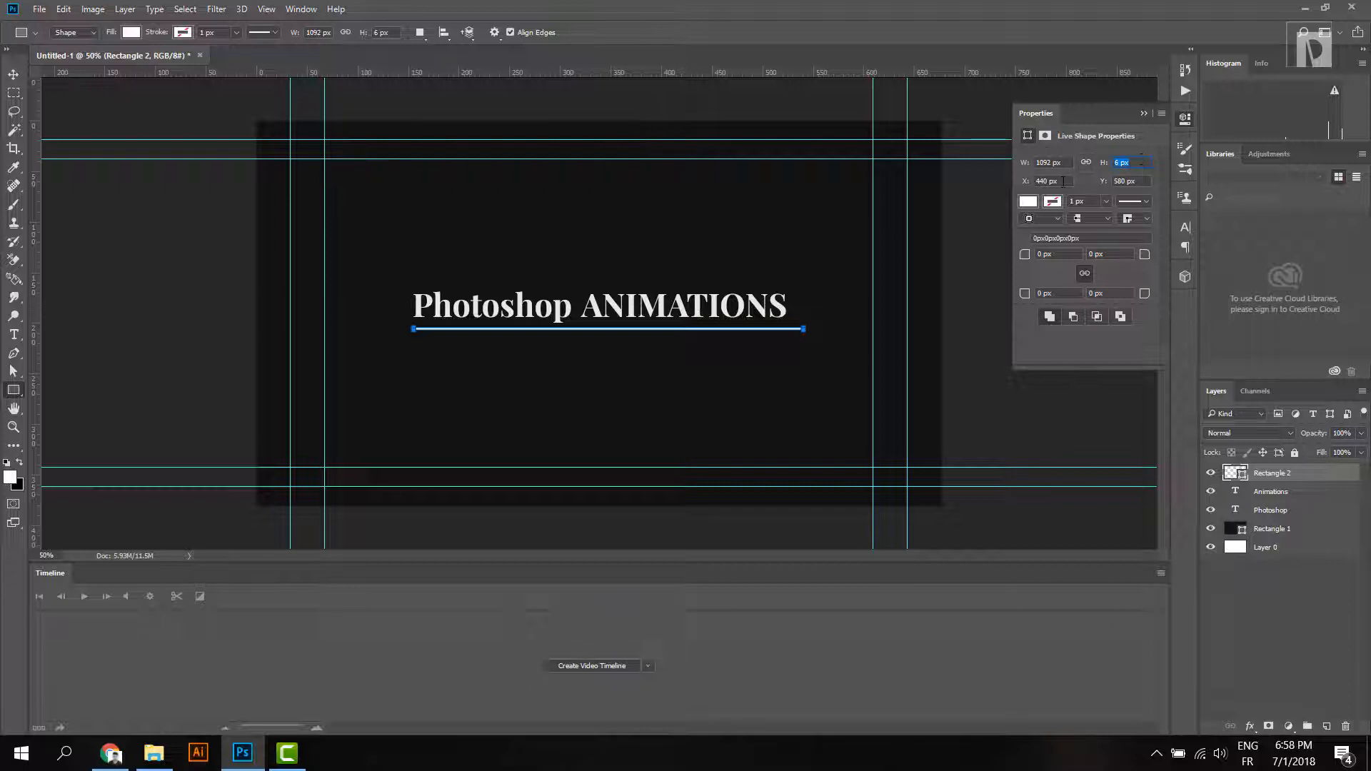
key("Return")
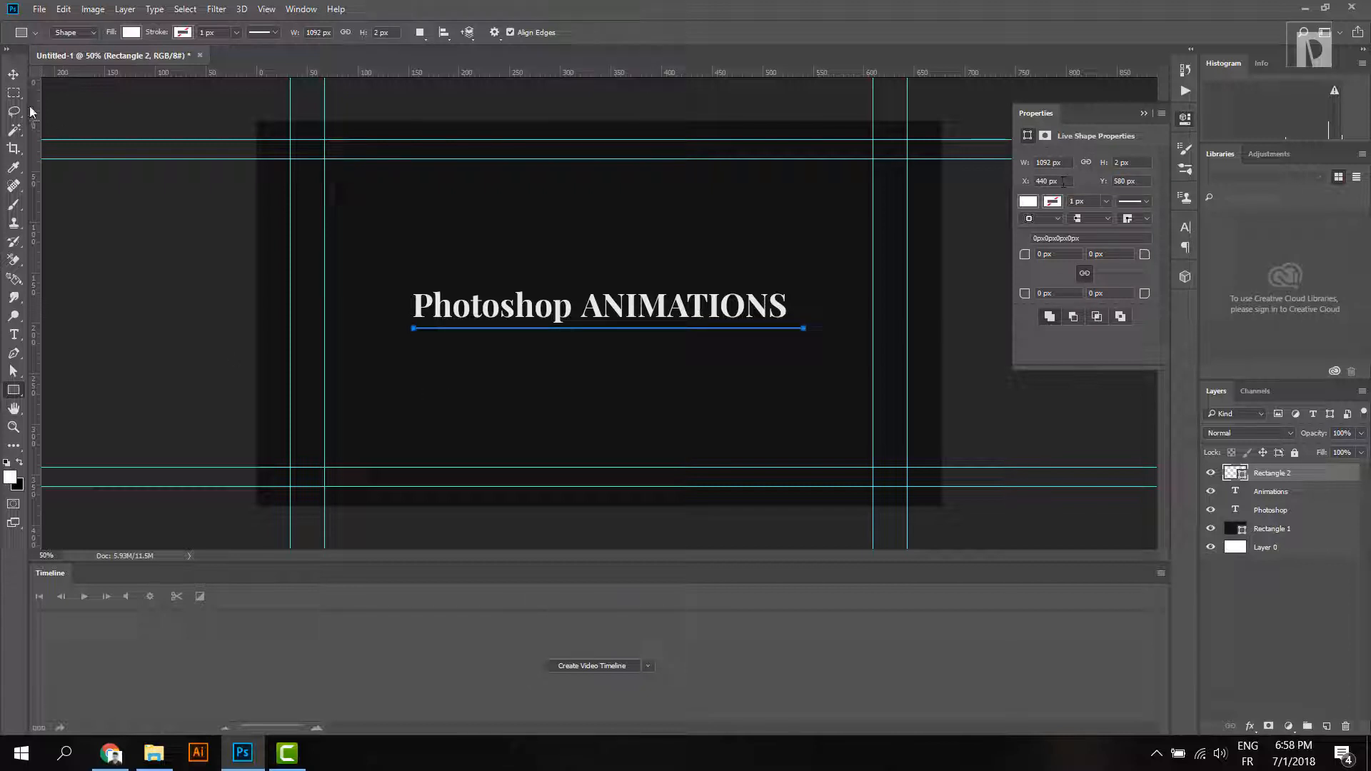
- Free-transform the underline left and up until it is centred beneath the title, with its left edge at X 413 px and Y 577 px
left_click(13, 74)
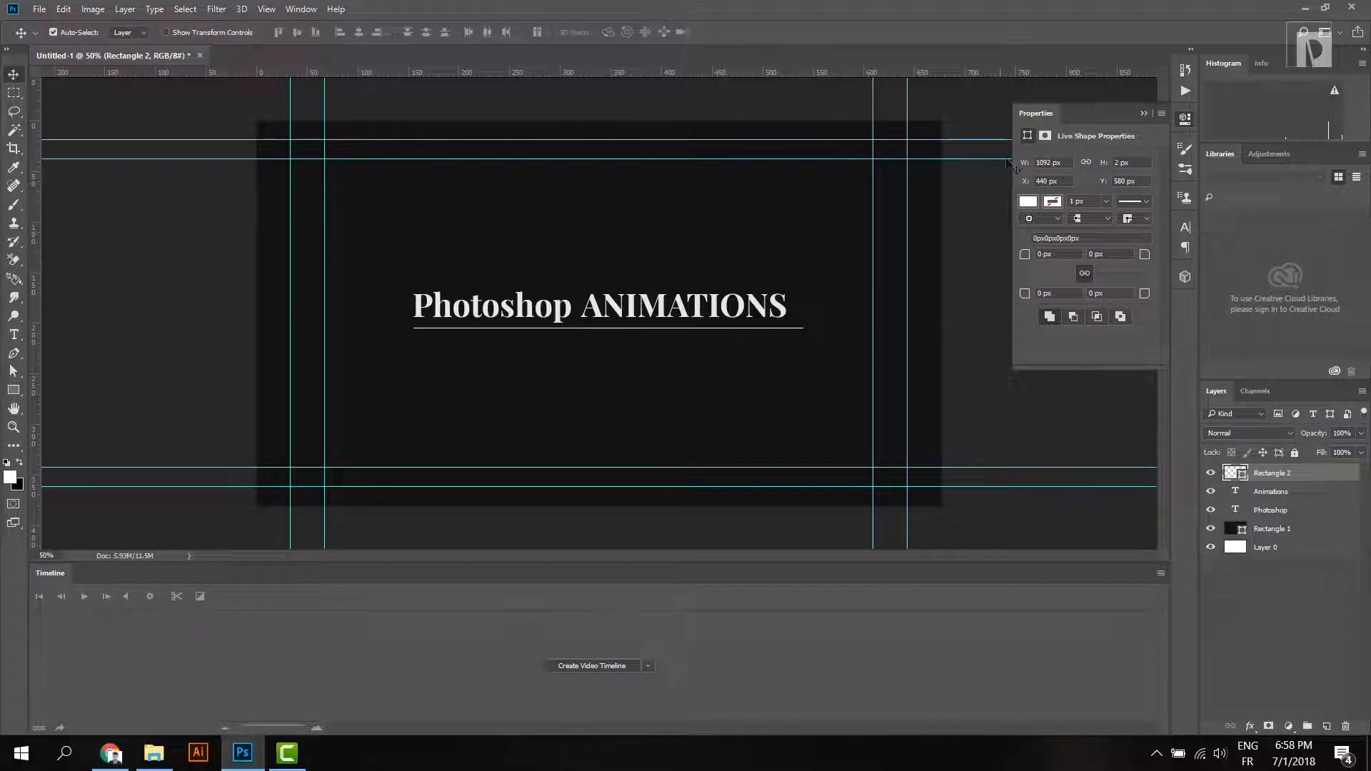
key("ctrl+t")
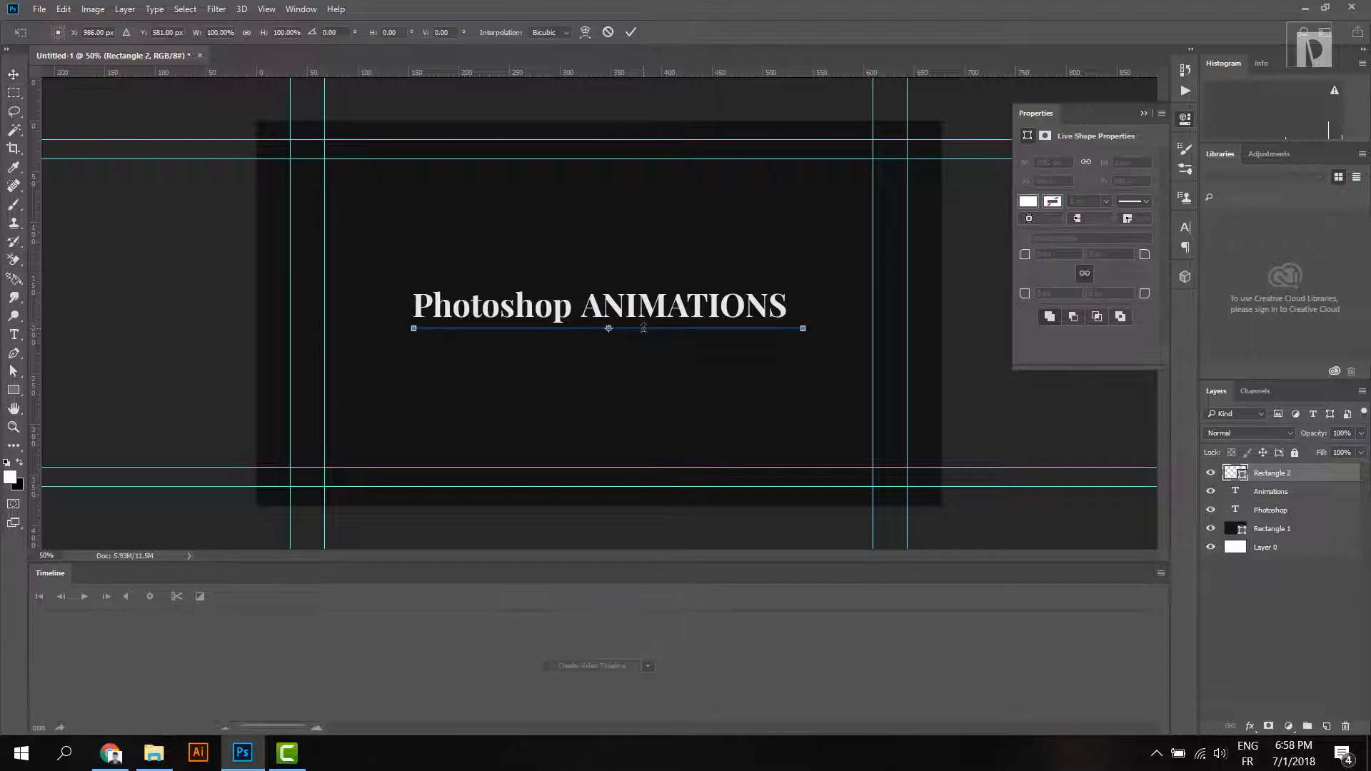
key("ctrl+plus")
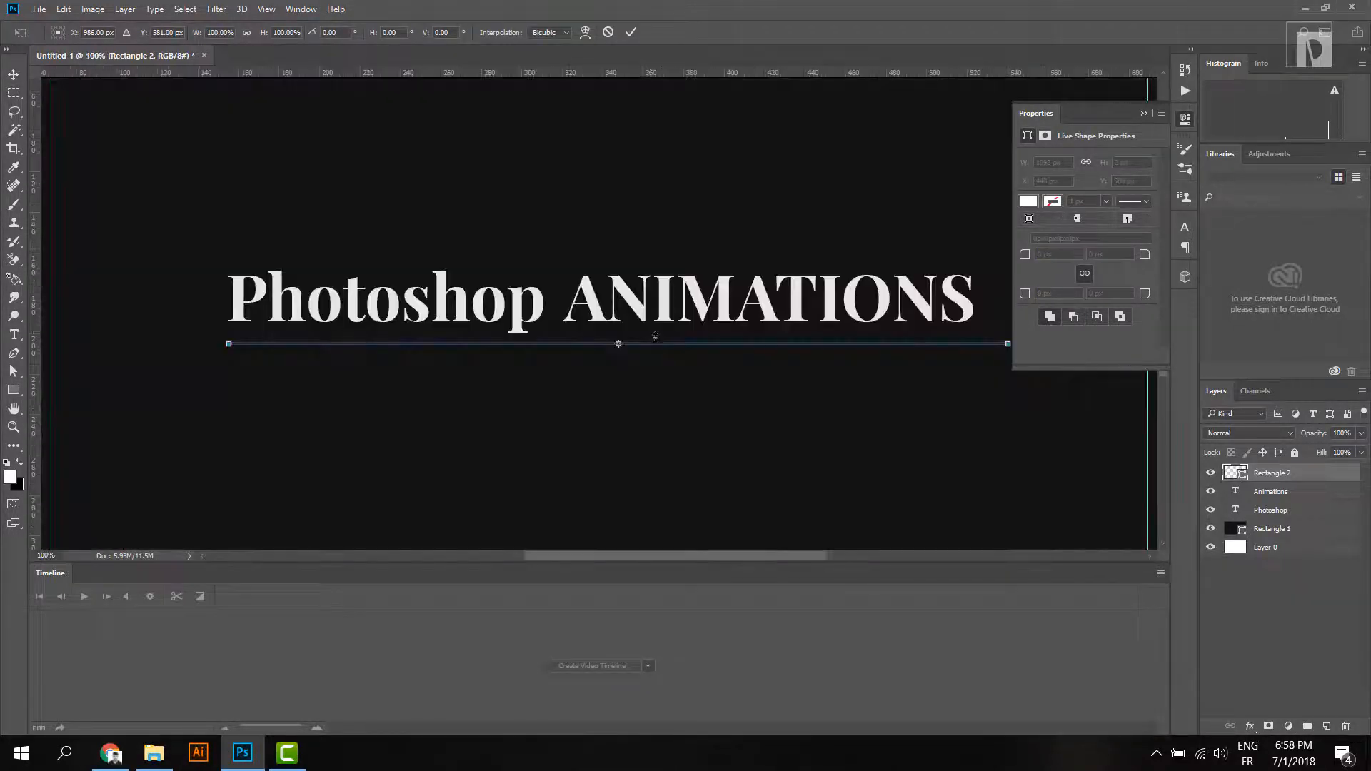
key("Left")
key("Left")
key("Left")
key("Left")
key("Left")
key("Left")
key("Left")
key("Left")
key("Left")
key("Left")
key("Left")
key("Left")
key("Left")
key("Left")
key("Left")
key("Left")
key("Left")
key("Left")
key("Left")
key("Left")
key("Left")
key("Left")
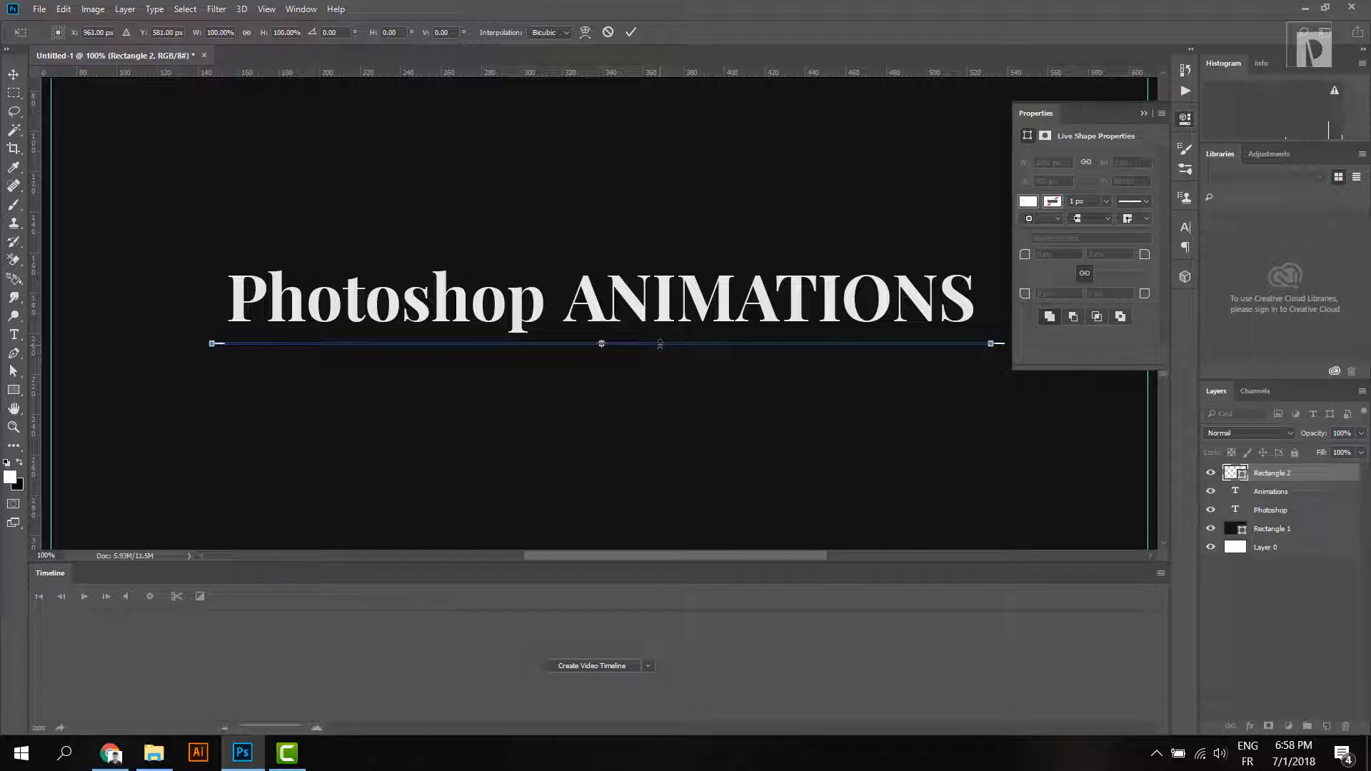
key("Left")
key("Left")
key("Left")
key("Left")
key("Left")
key("Left")
key("Left")
key("Left")
key("Left")
key("Up")
key("Up")
key("Up")
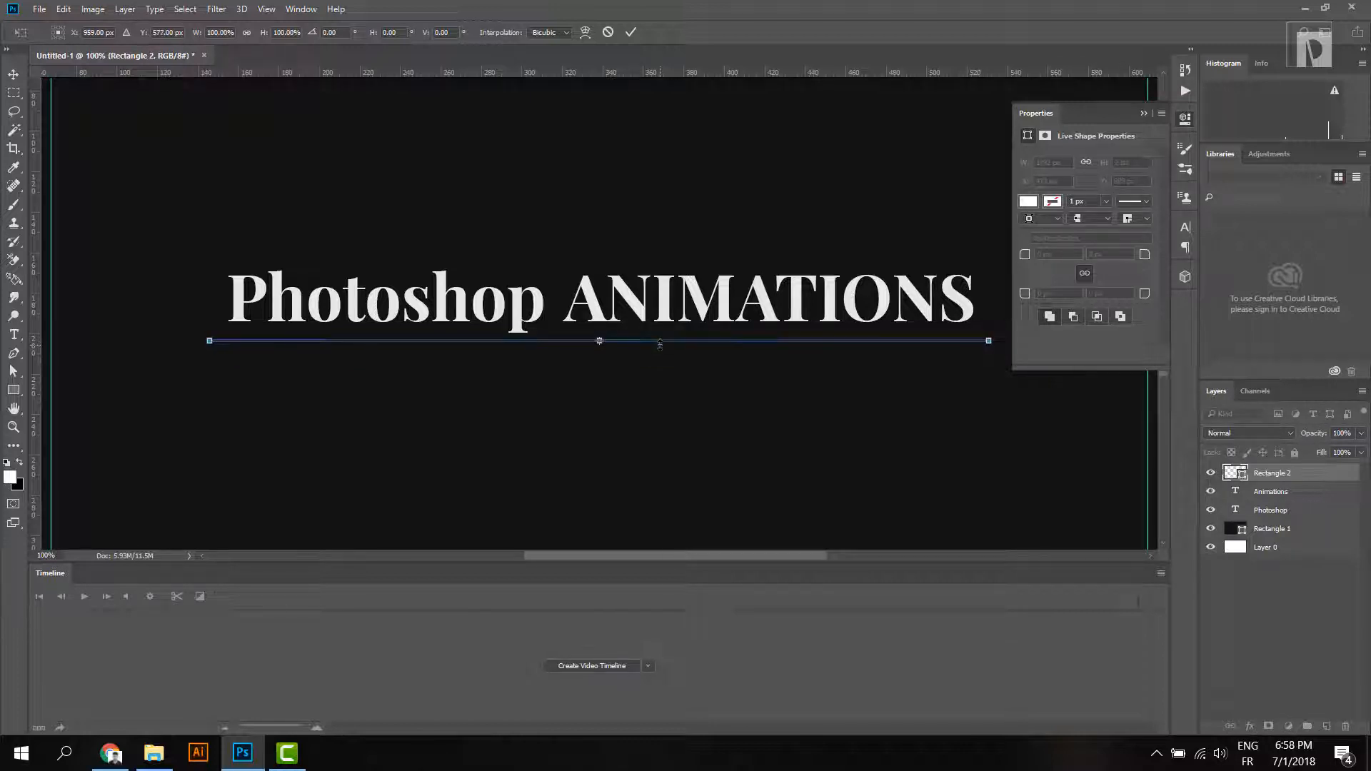
left_click(630, 32)
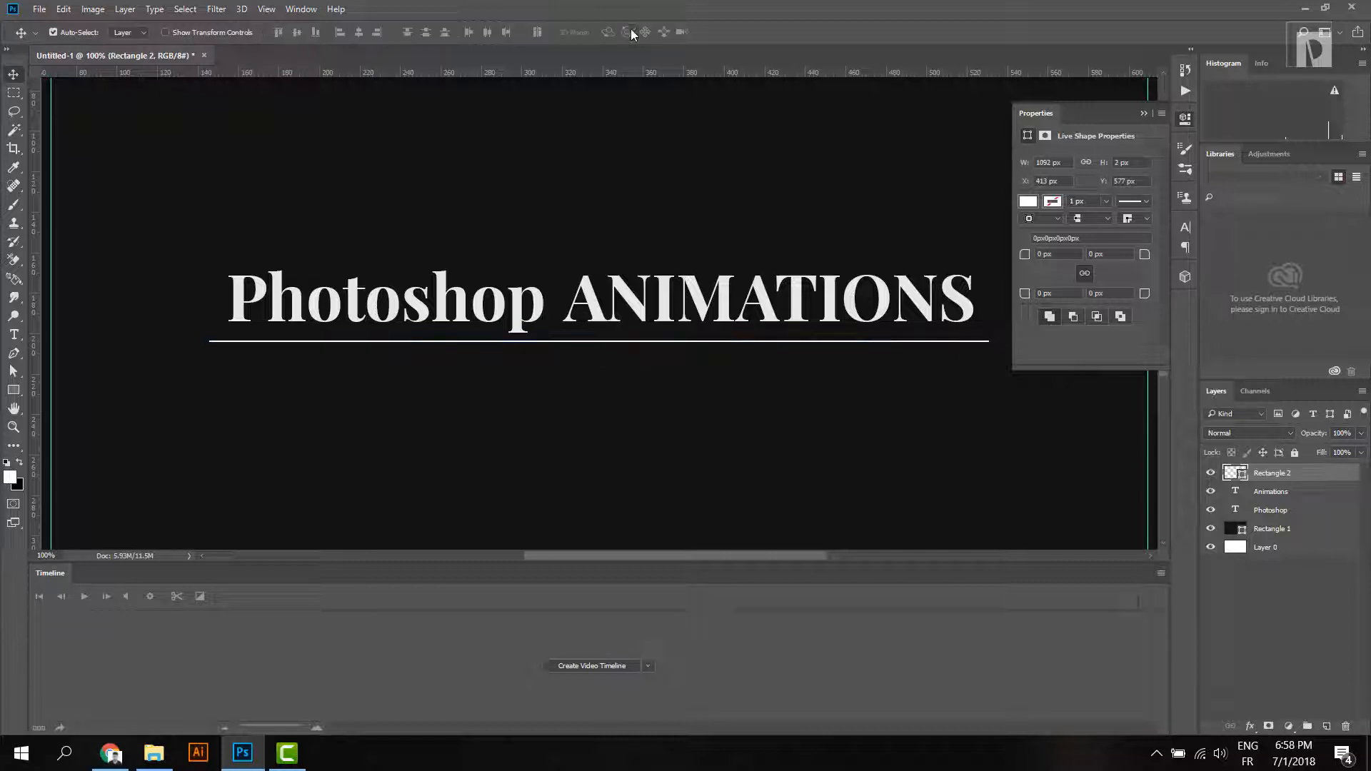
- Add a new text line below the underline reading "BY" followed by the author's full name in capitals
left_click(13, 335)
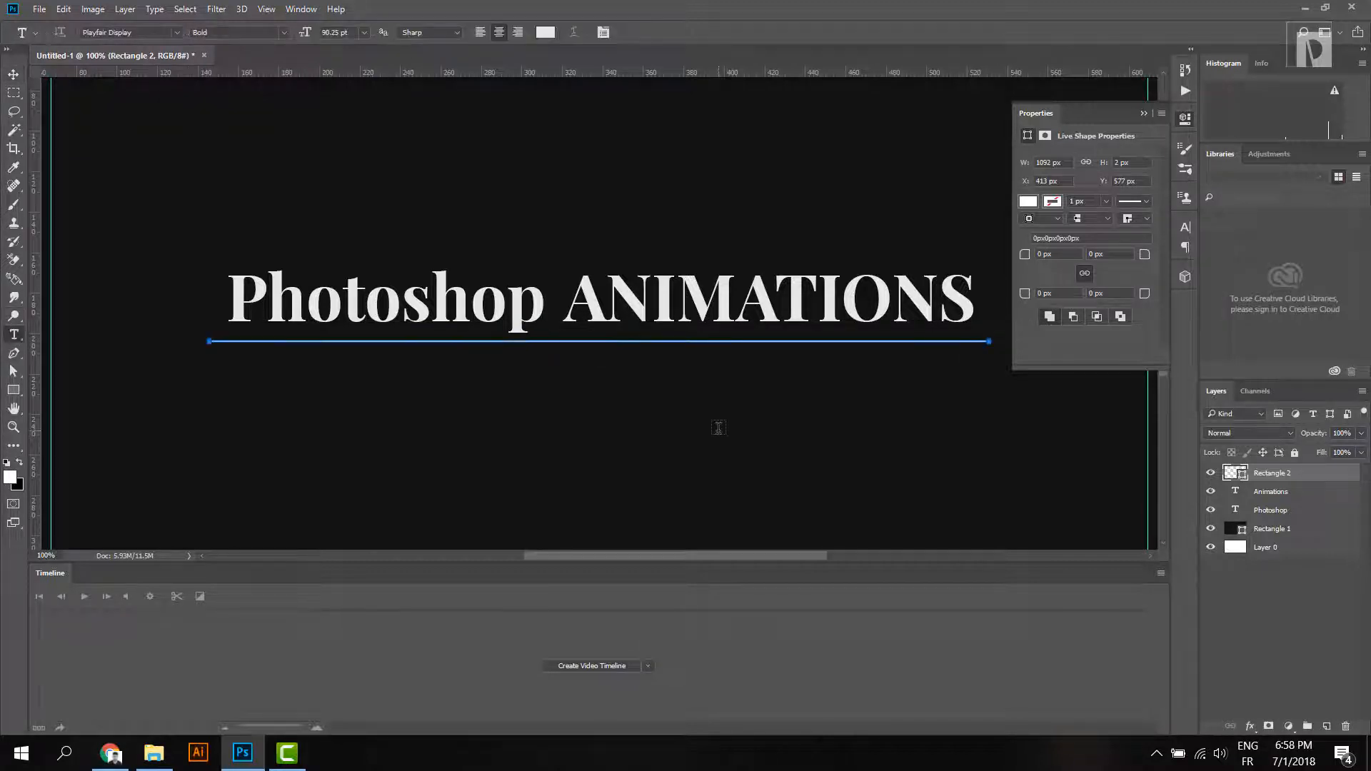
left_click(476, 407)
type("BY ")
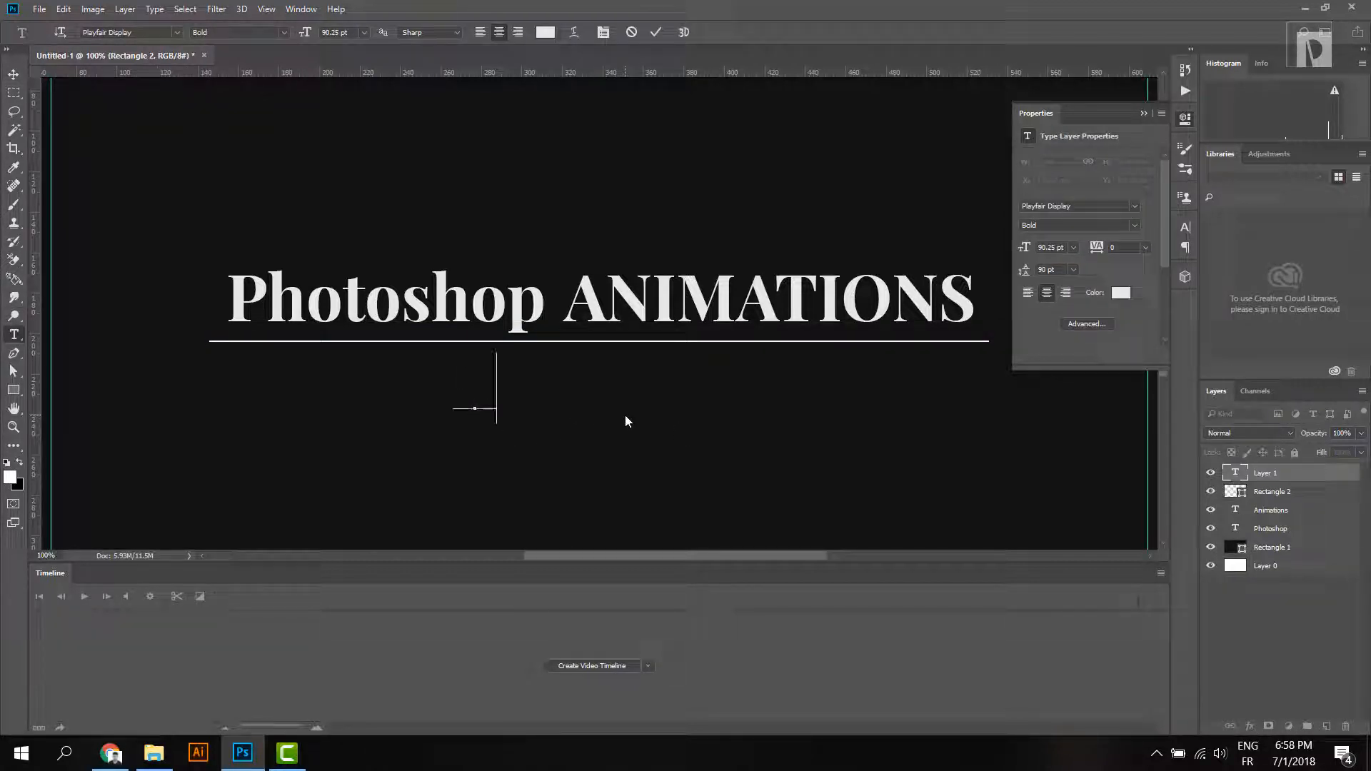
type("PIRABU CHAND")
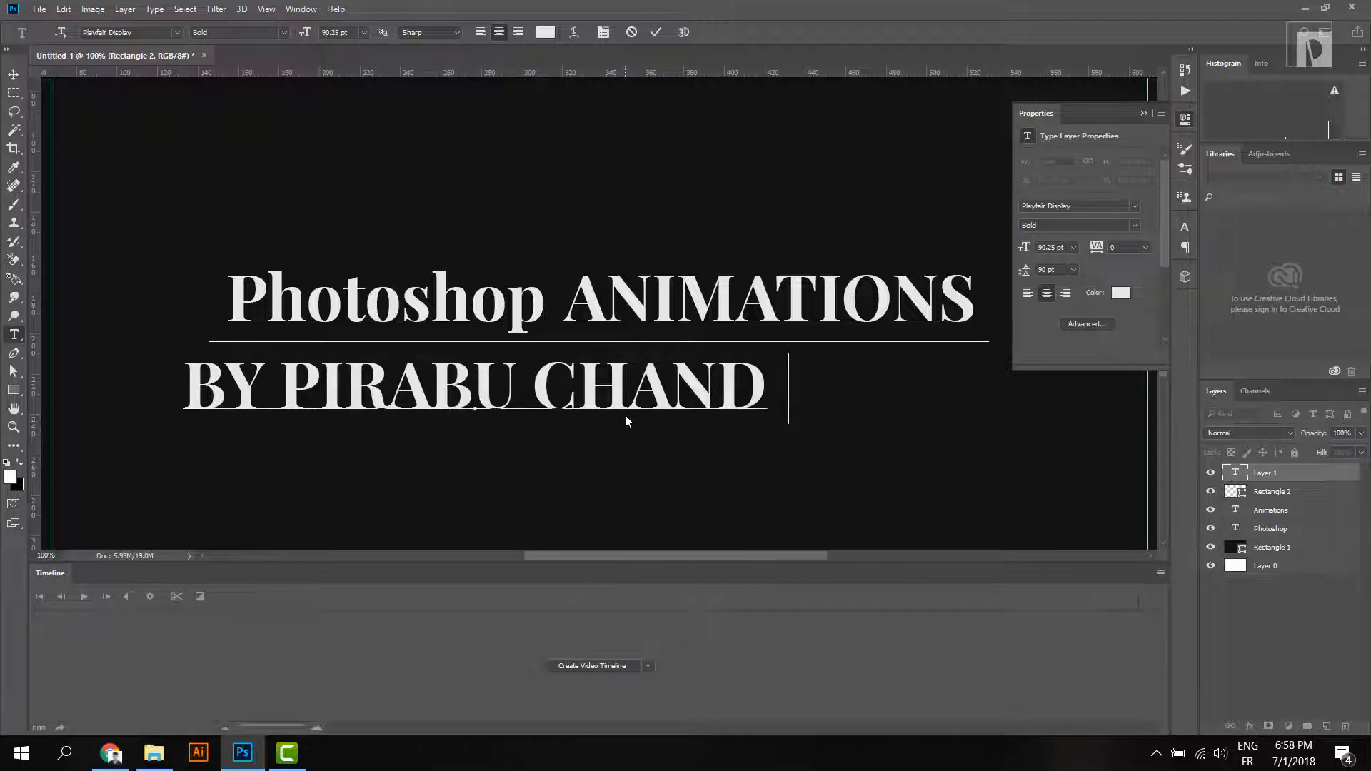
key("BackSpace")
type("RAN")
- Set the byline in Roboto Condensed Light with 1250 tracking and reduce its size to about 32.42 pt
key("ctrl+a")
left_click(1185, 227)
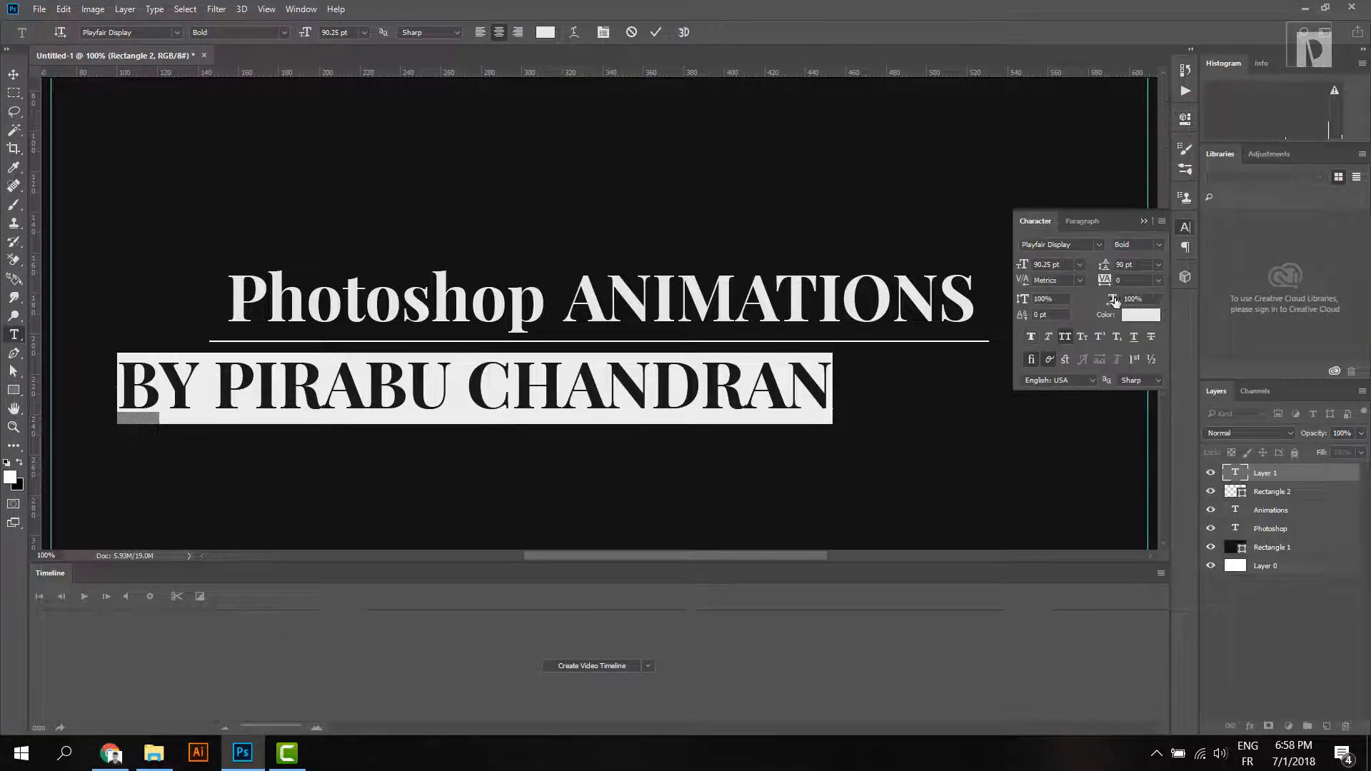
left_click(1093, 245)
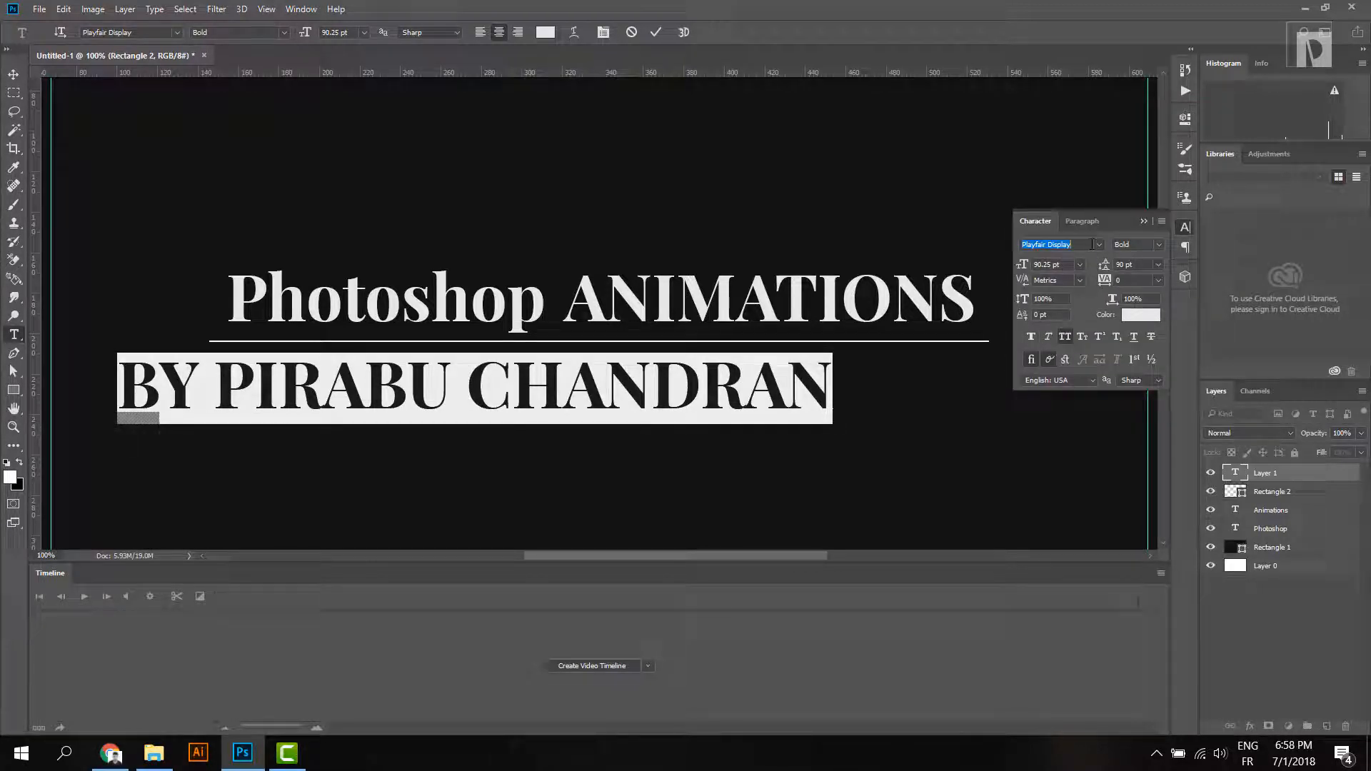
type("robo")
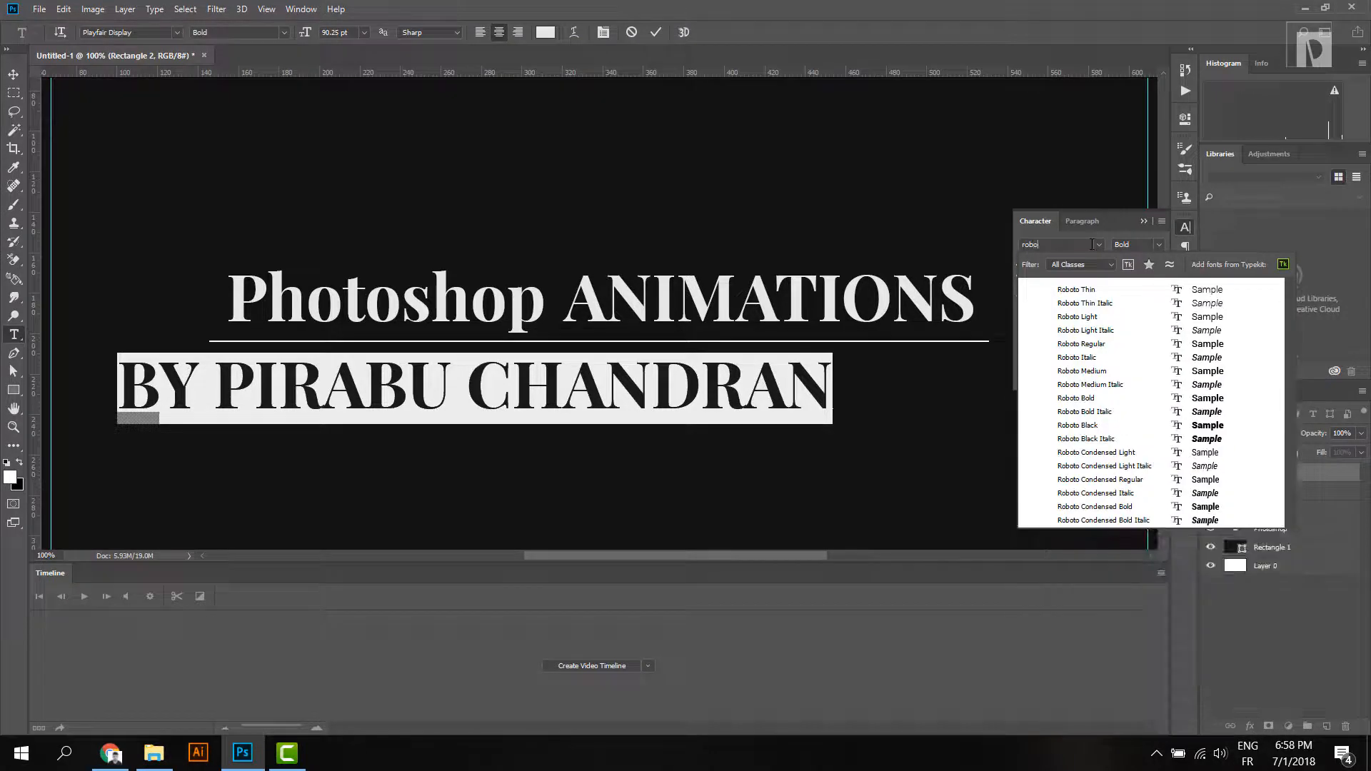
left_click(1090, 453)
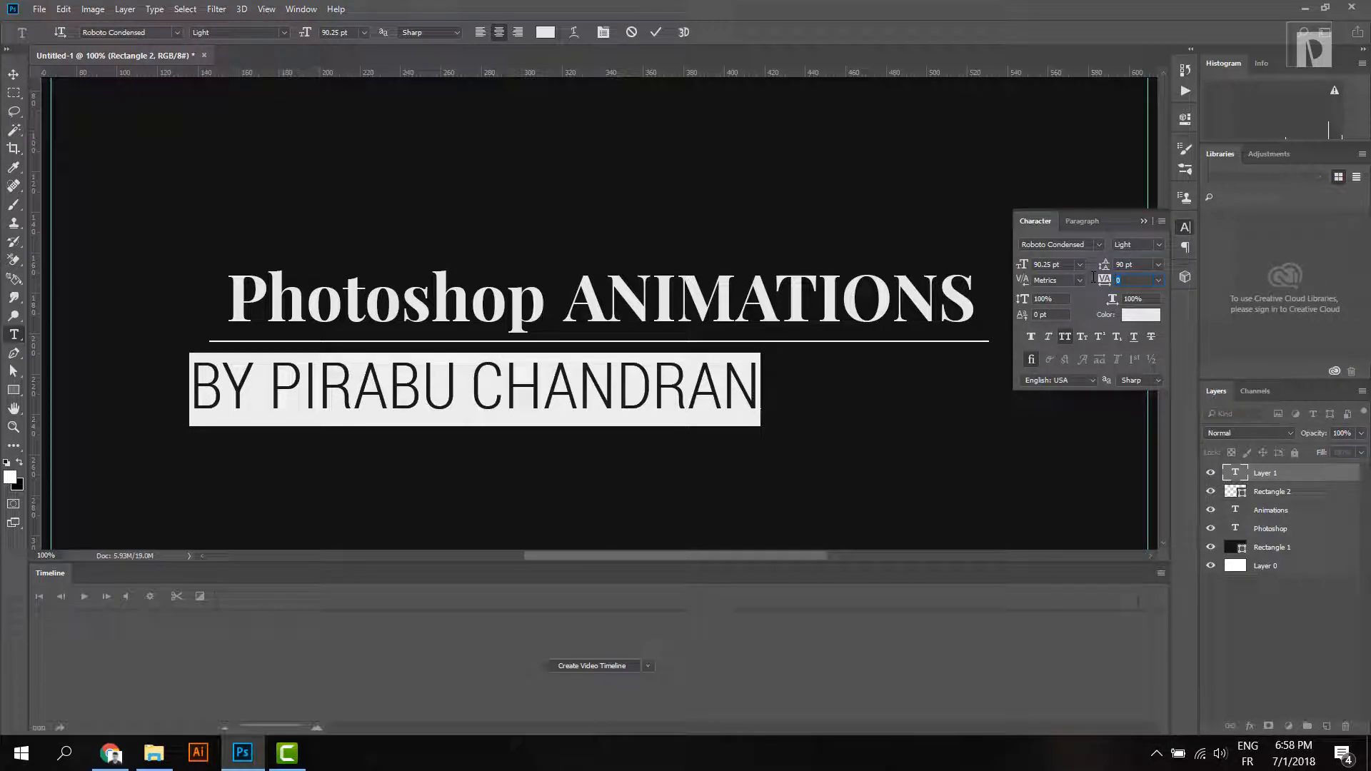
key("Return")
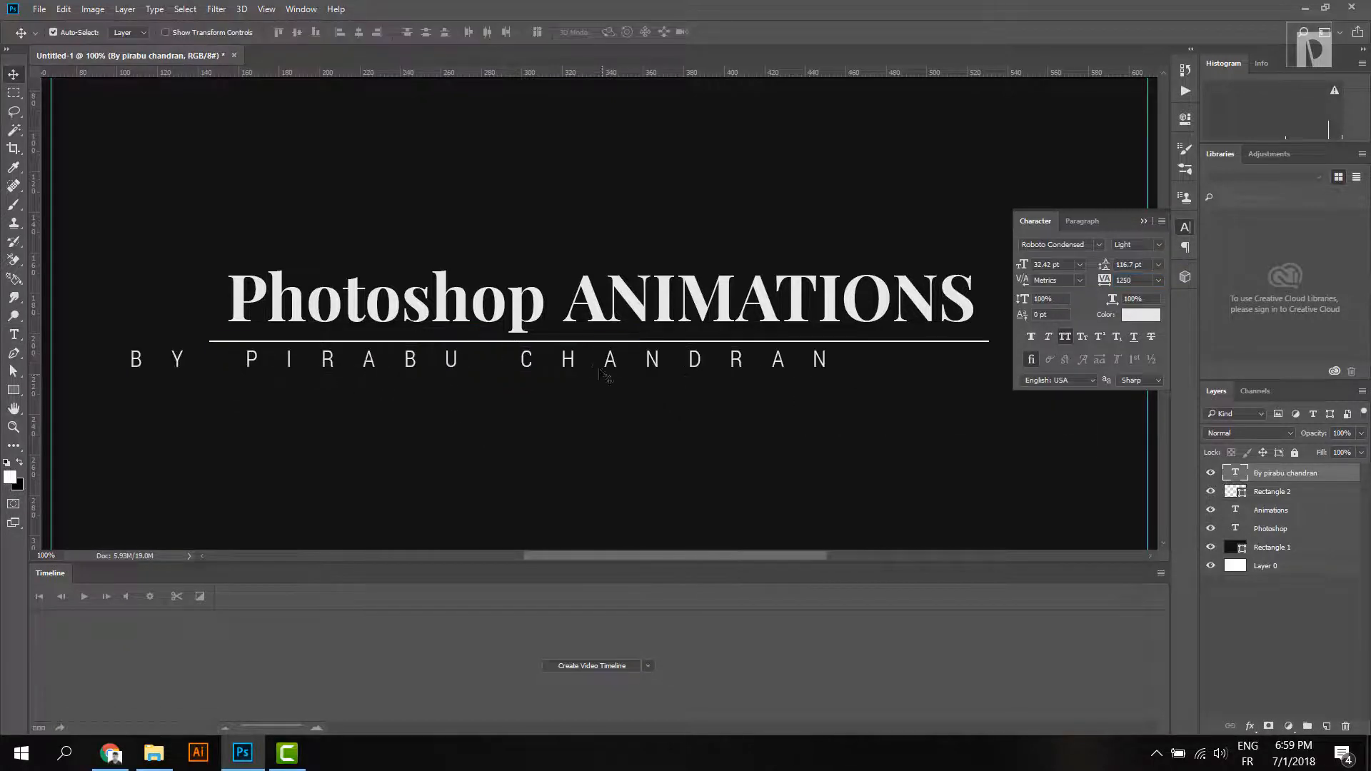
- Recolour the byline dark grey and place it centrally beneath a thinner underline
left_click(1140, 315)
left_click(1136, 272)
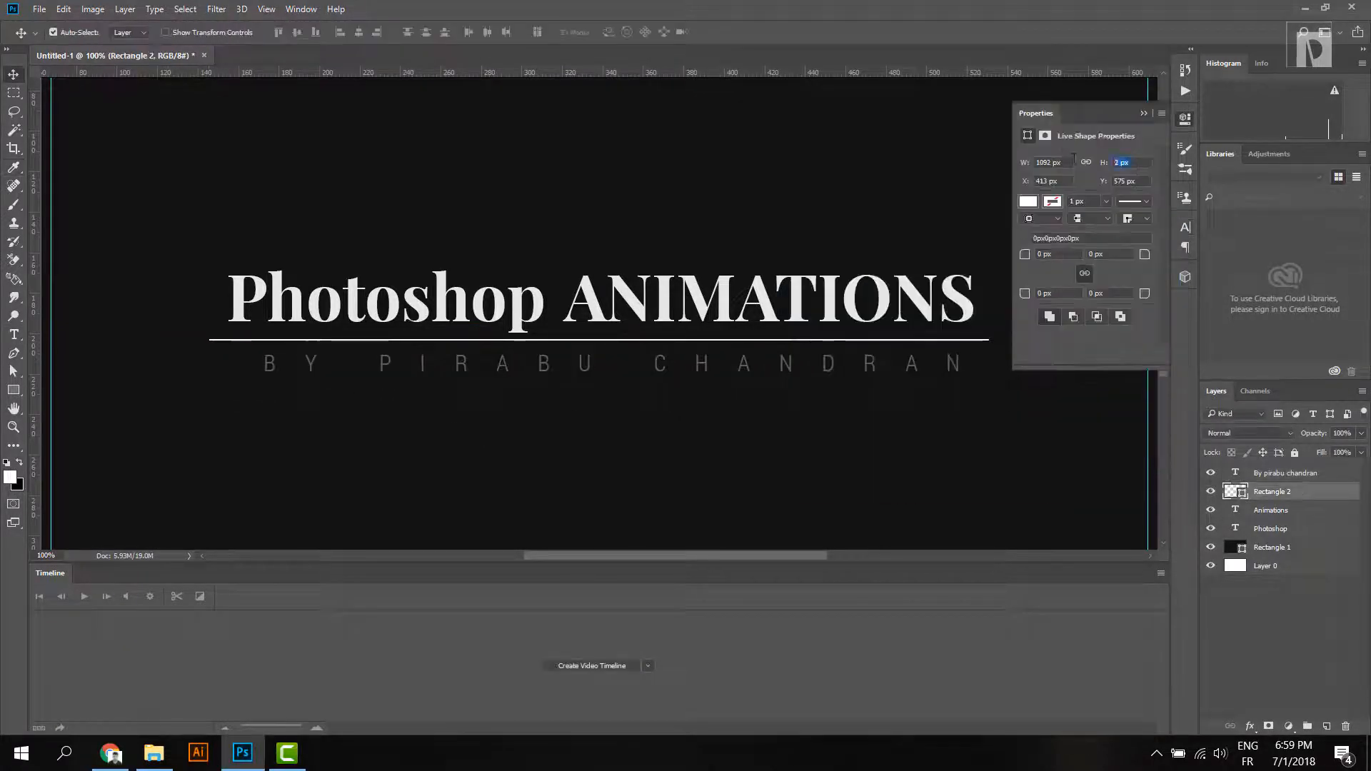
left_click(1142, 110)
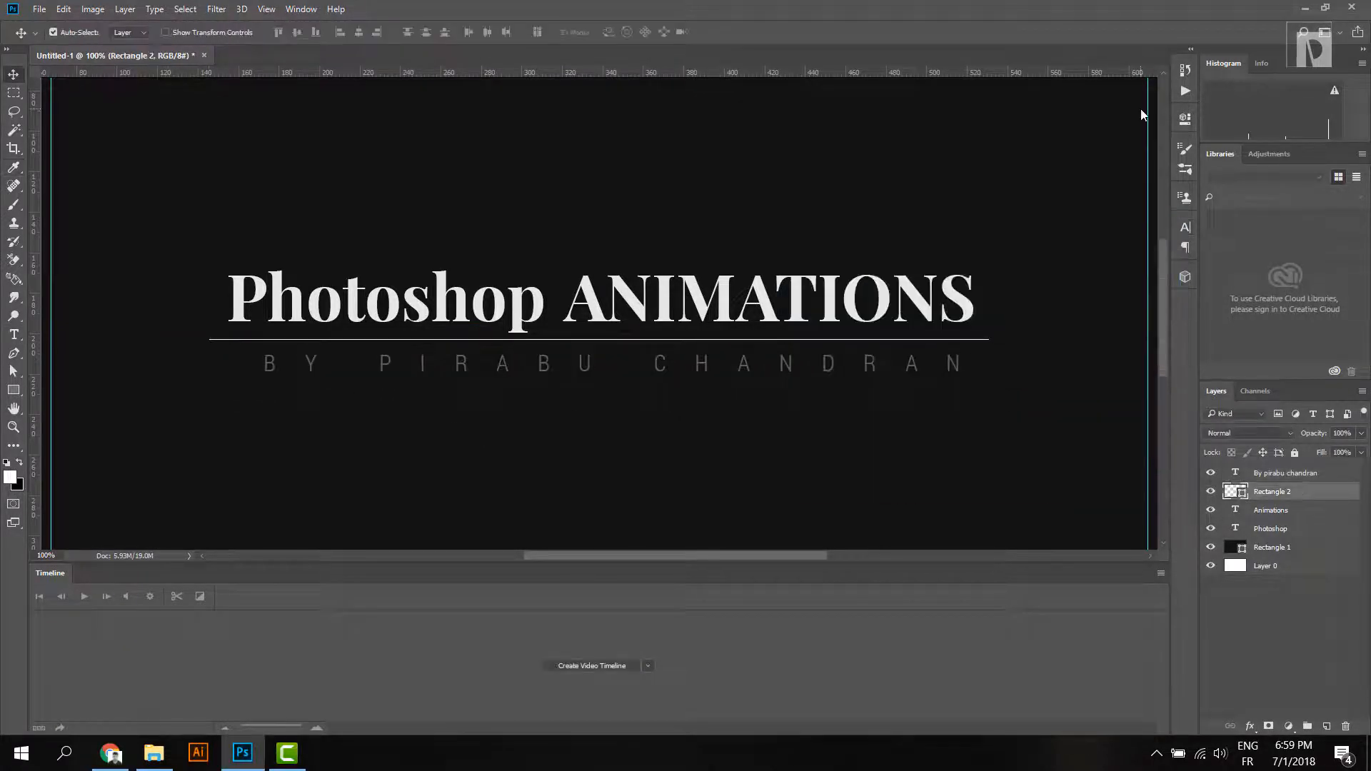
key("ctrl")
key("ctrl+minus")
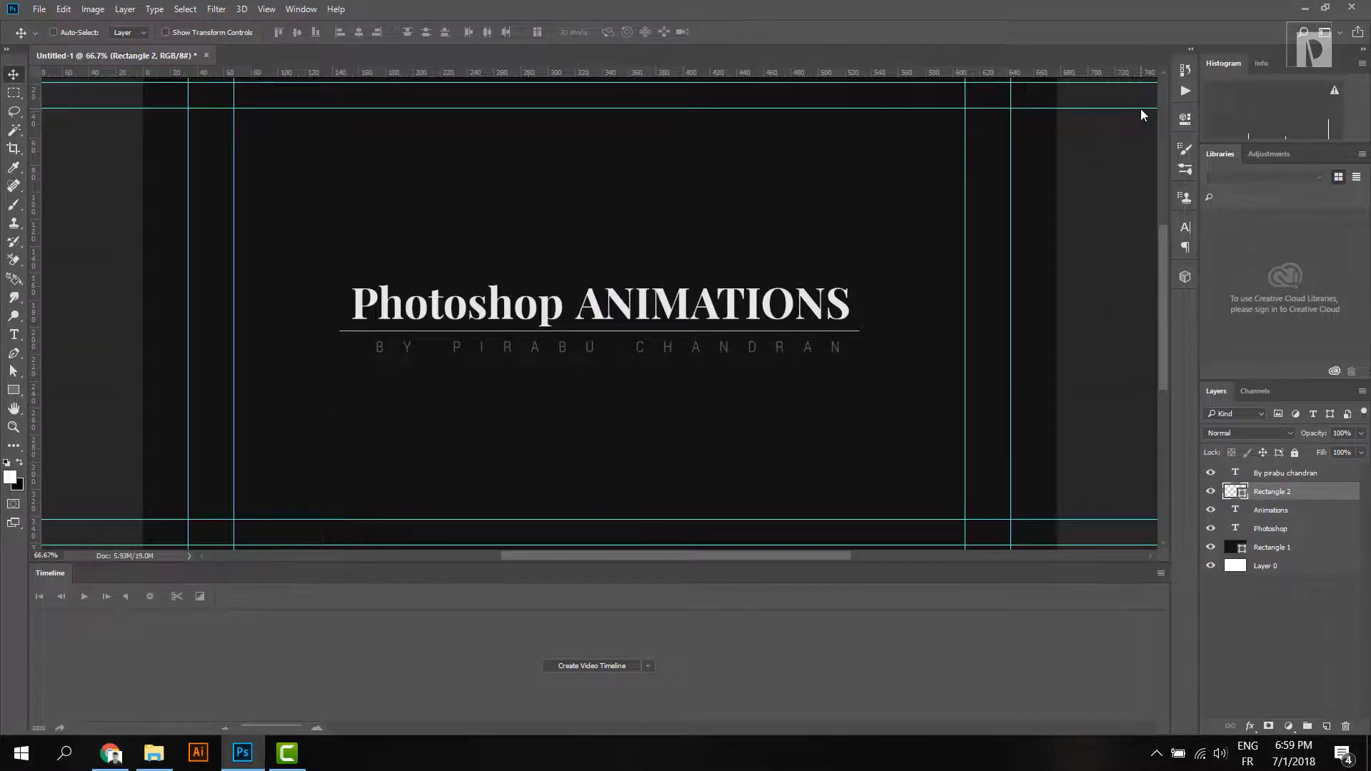
key("ctrl+minus")
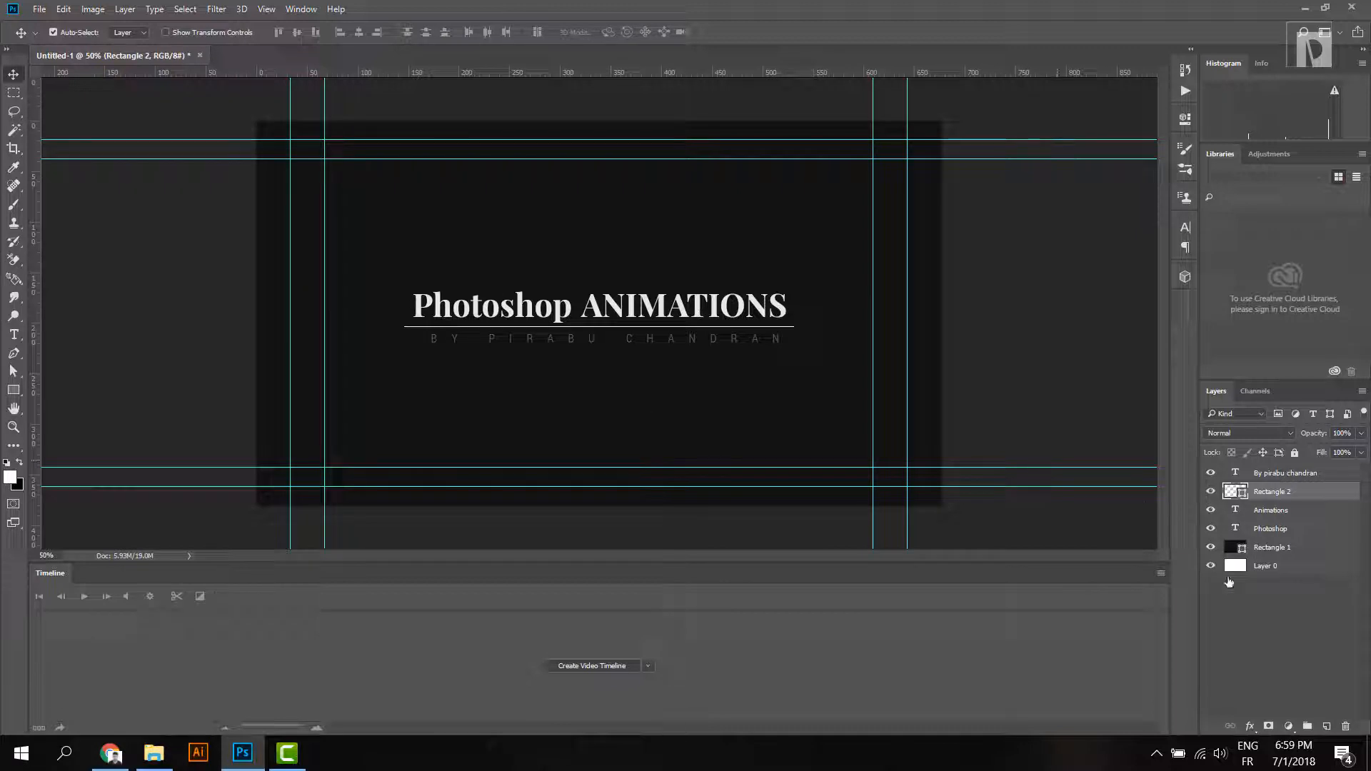
- Nudge the byline slightly to the left and create a video timeline from the document's layers
left_click(1311, 474)
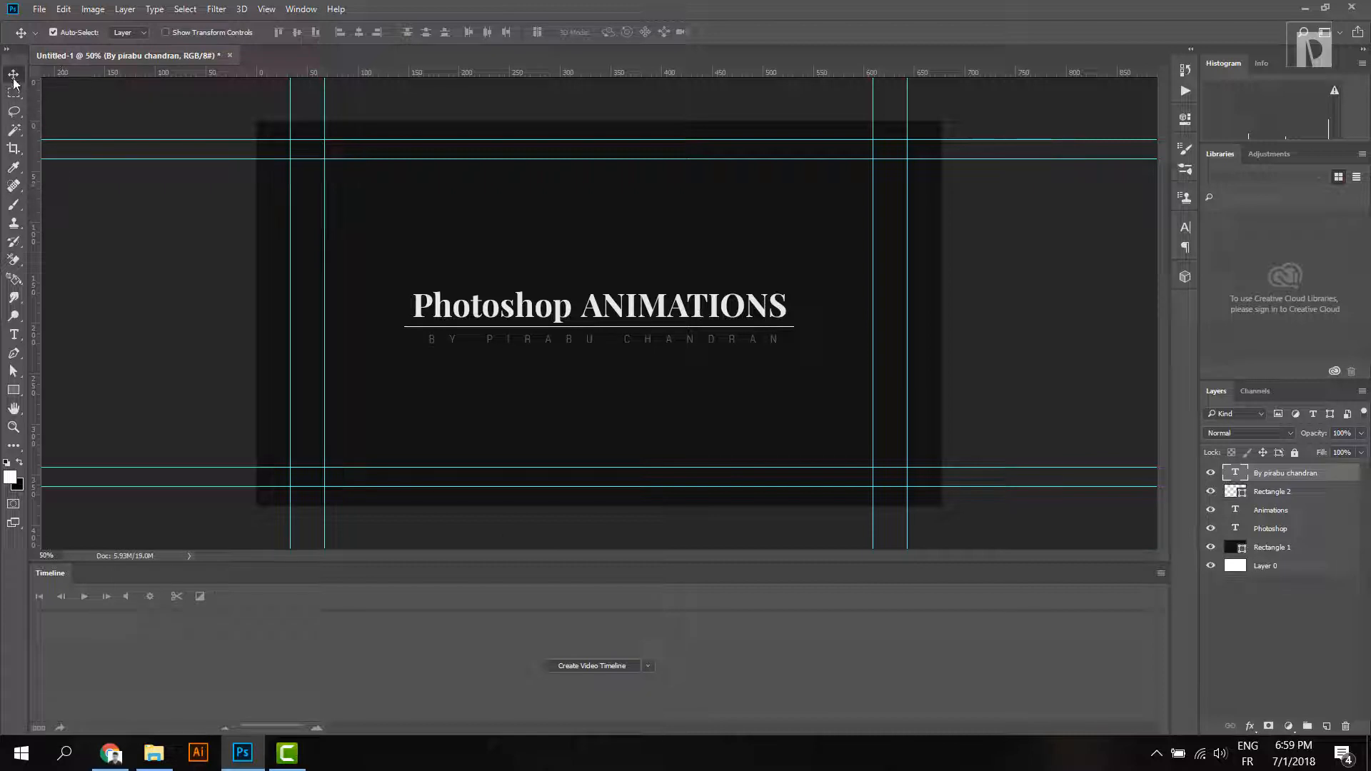
left_click(1252, 530)
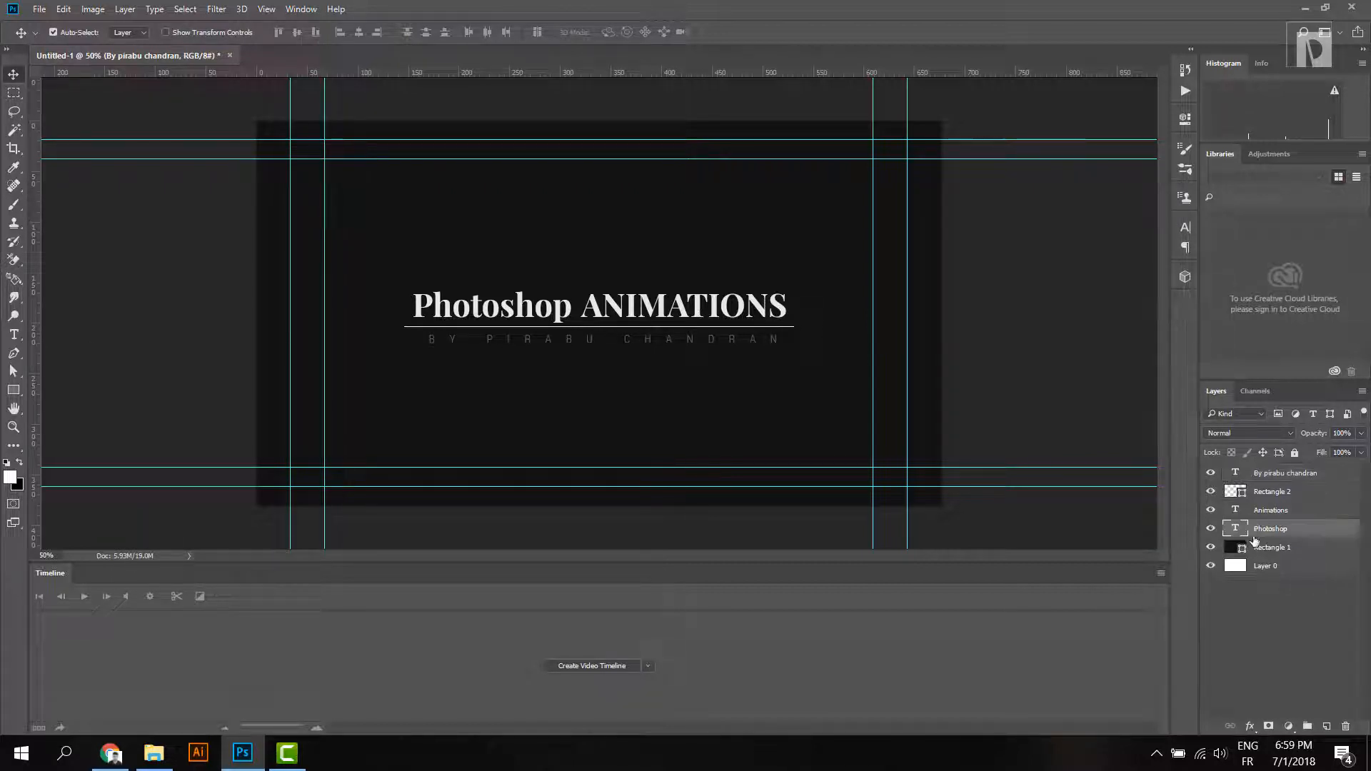
left_click(1282, 473, "shift")
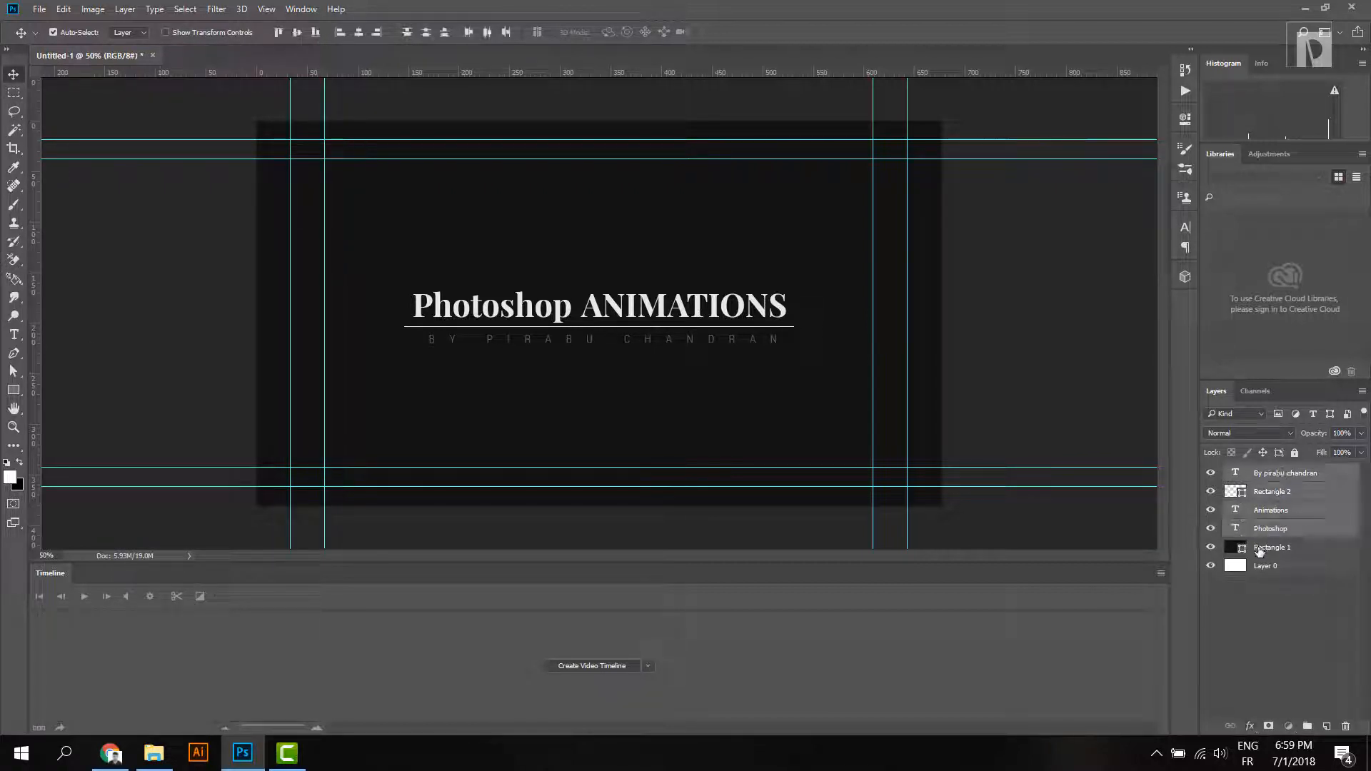
left_click(1259, 548)
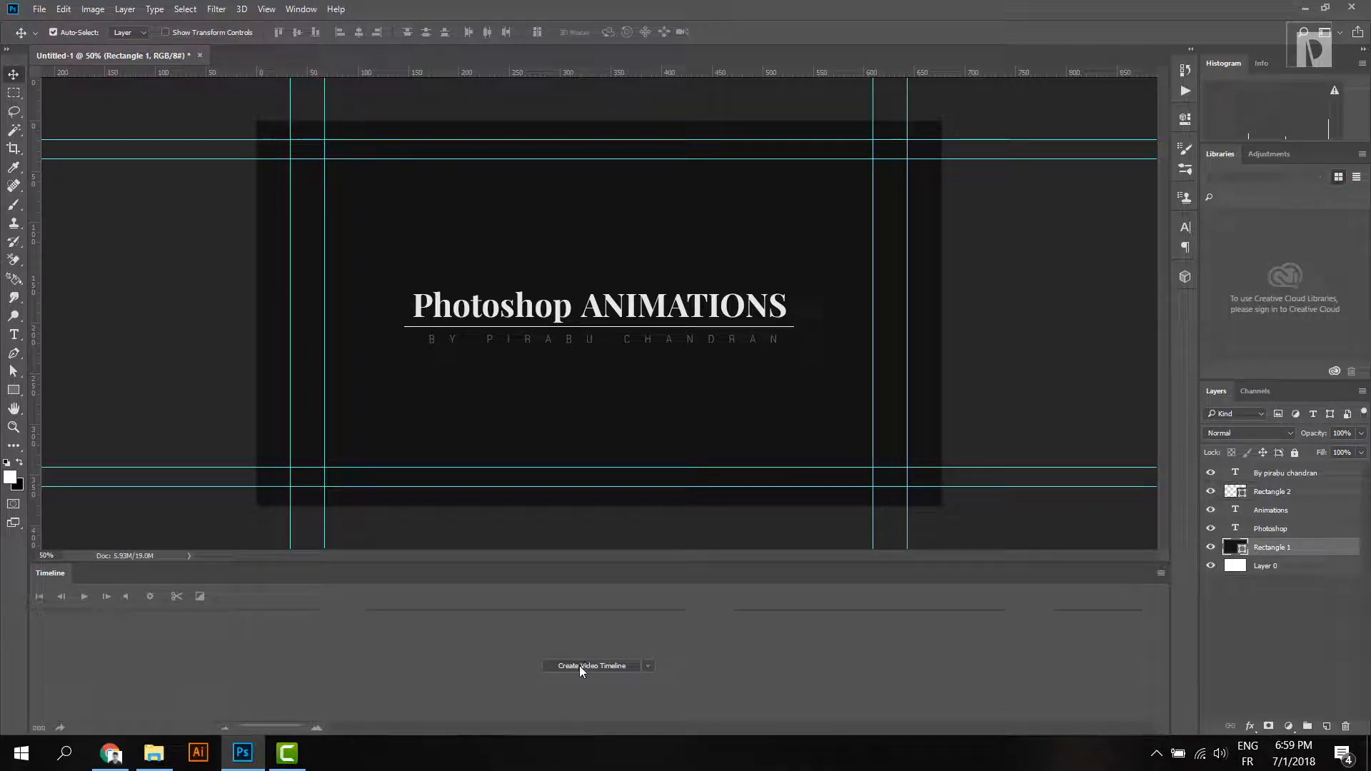
left_click(588, 665)
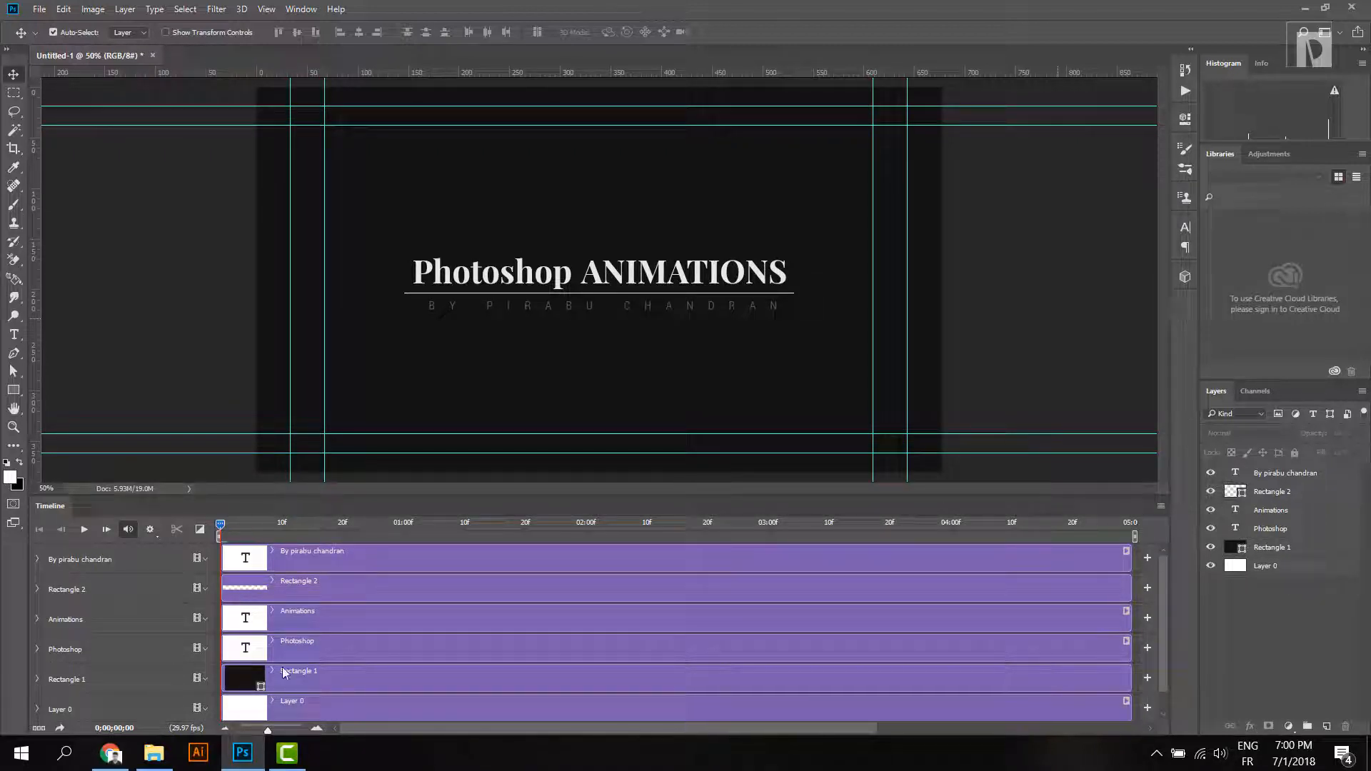
- Enable Transform and Opacity keyframing for the Photoshop text layer at frame 0
left_click(120, 657)
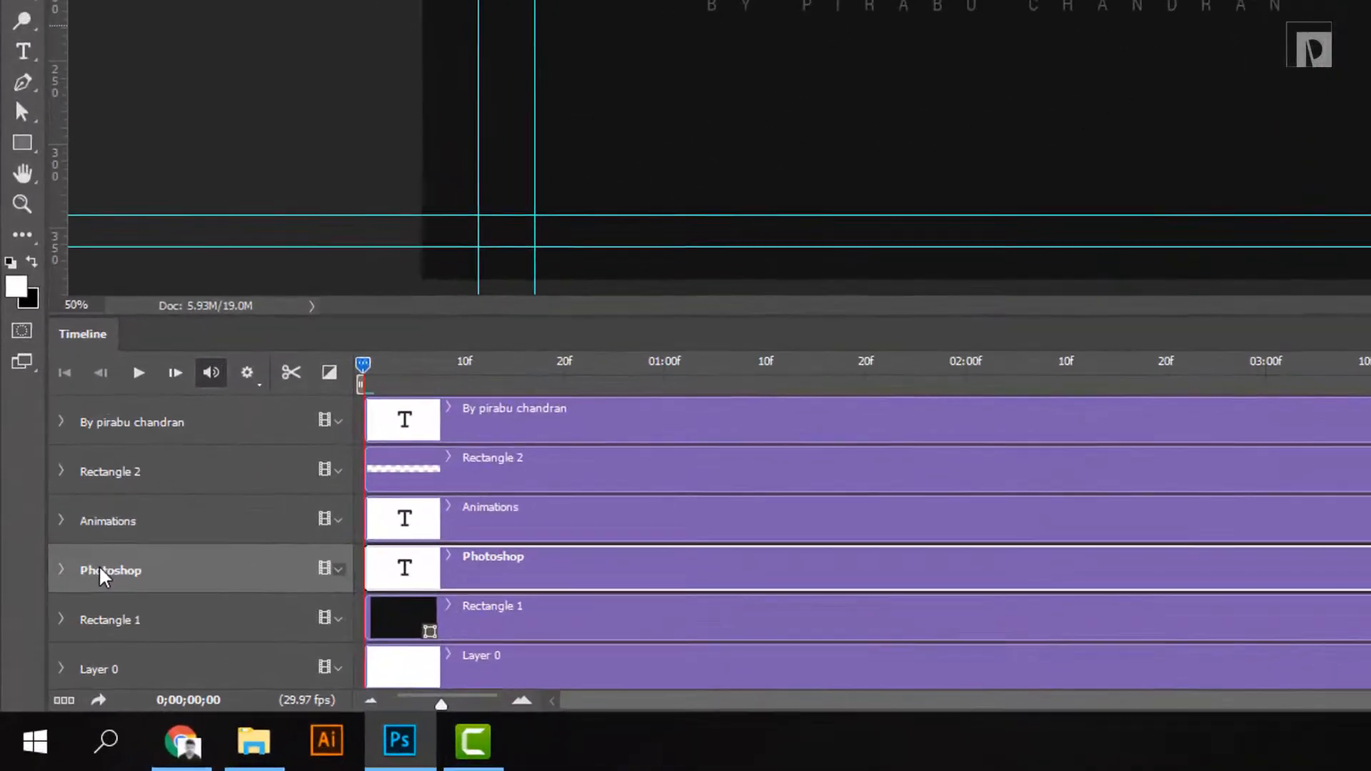
left_click(61, 570)
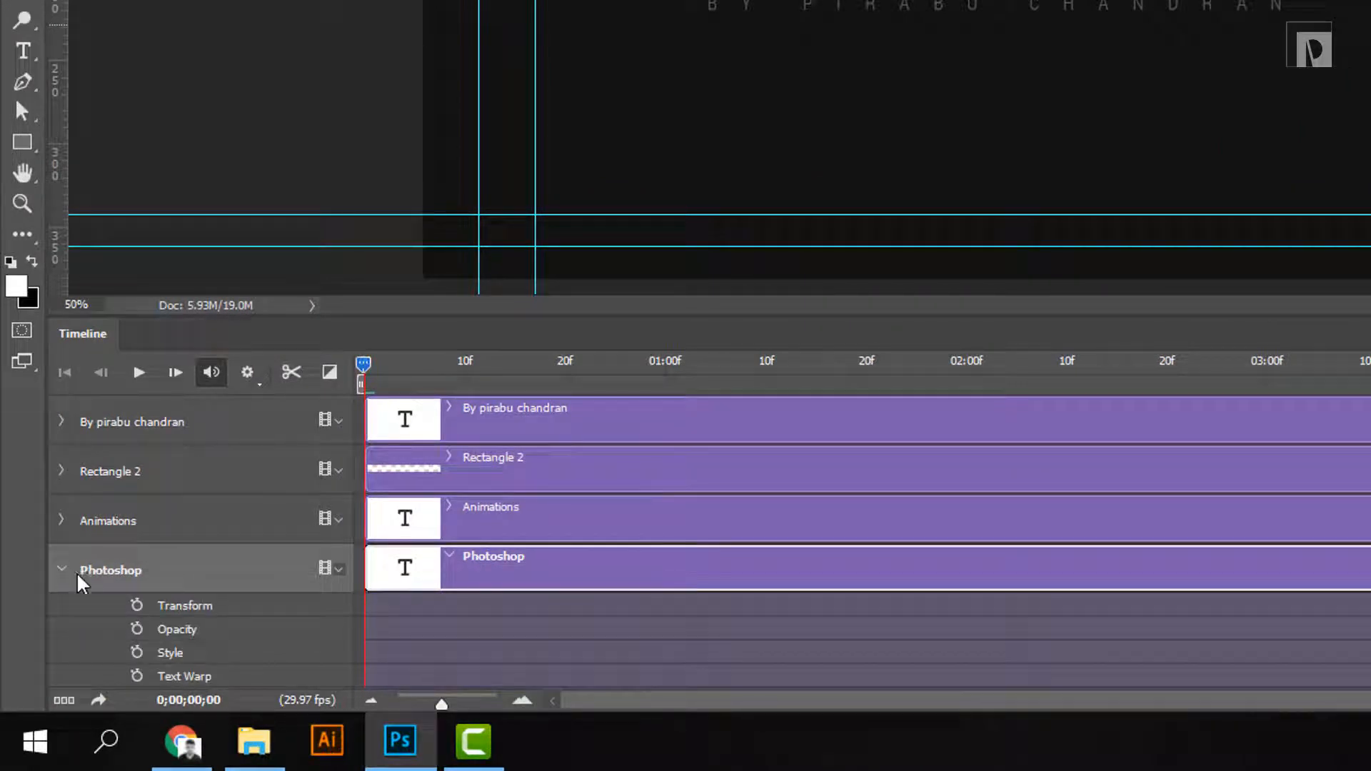
left_click(136, 605)
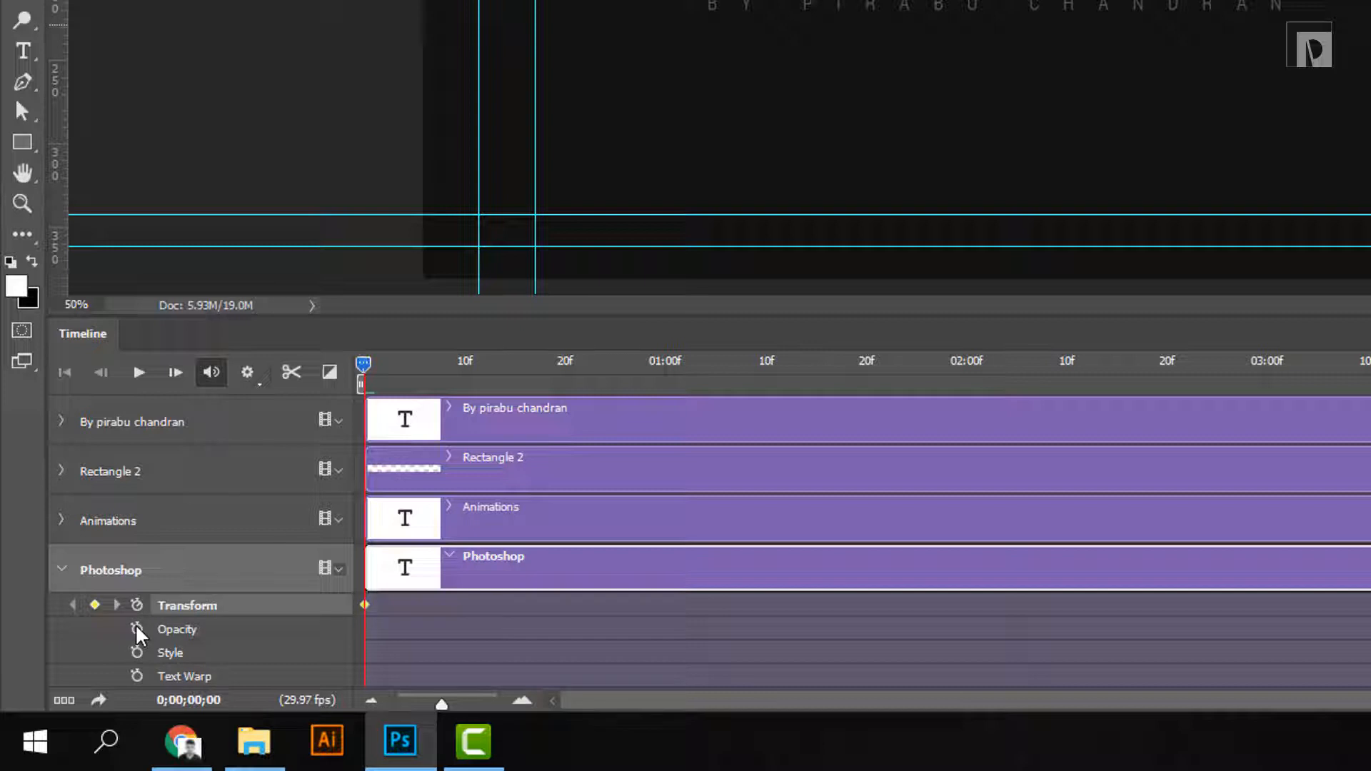
left_click(137, 630)
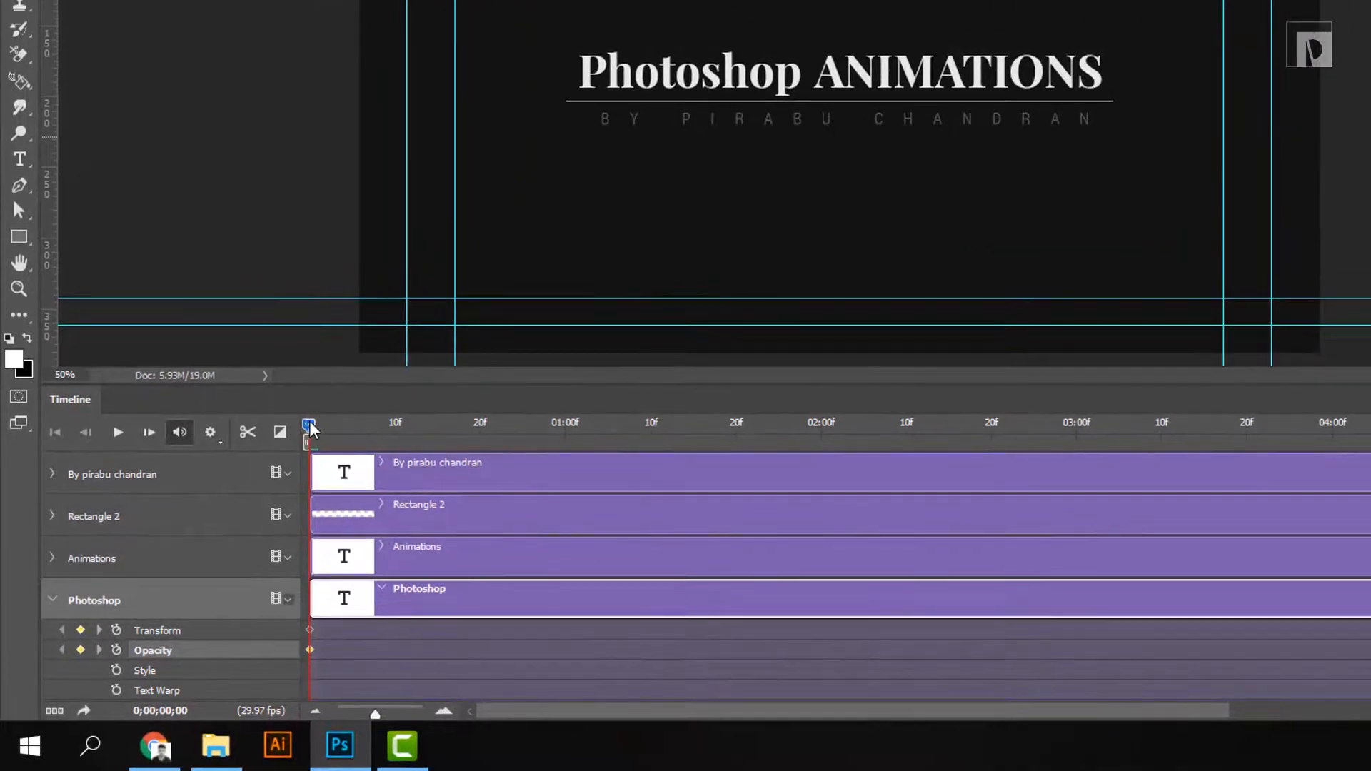
- Add Opacity and Transform keyframes to the Photoshop text layer at frame 10
left_click_drag(349, 381, 426, 383)
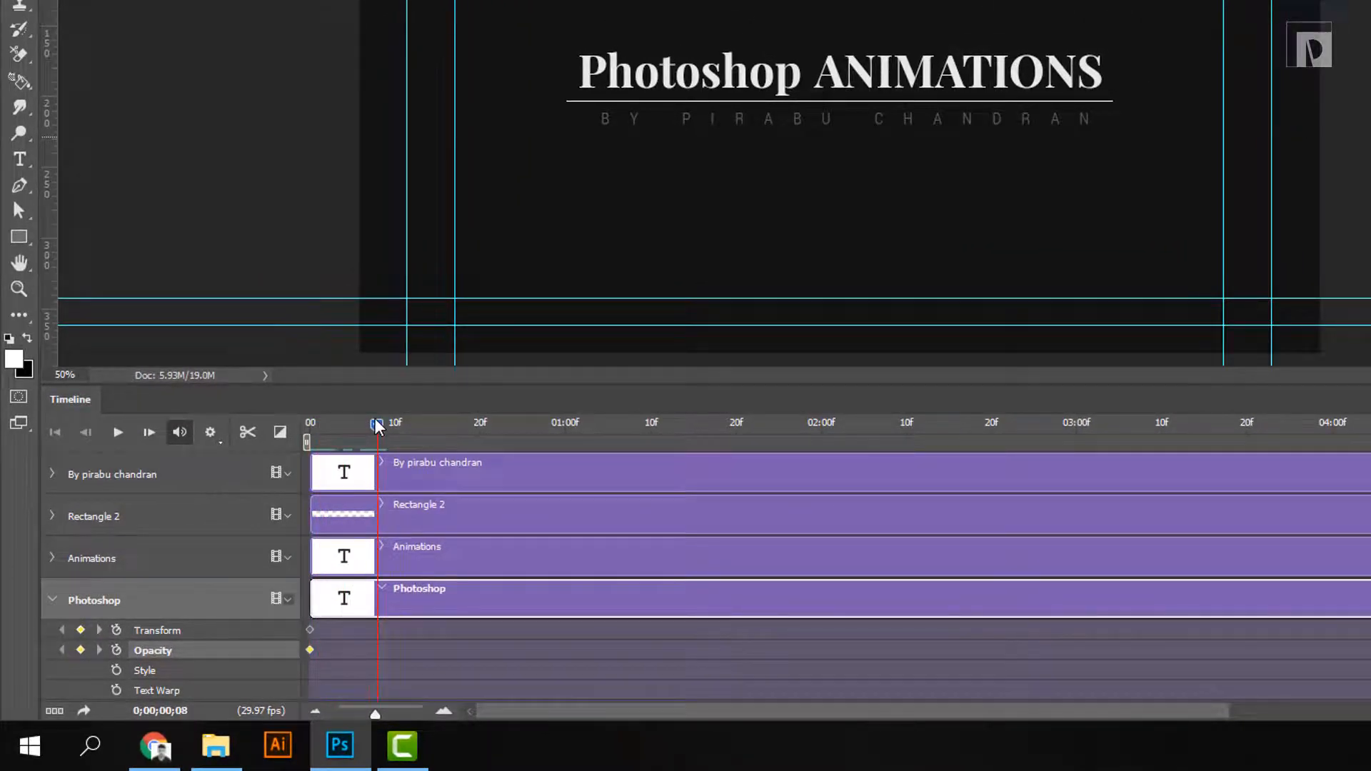
left_click_drag(377, 426, 396, 423)
left_click(81, 650)
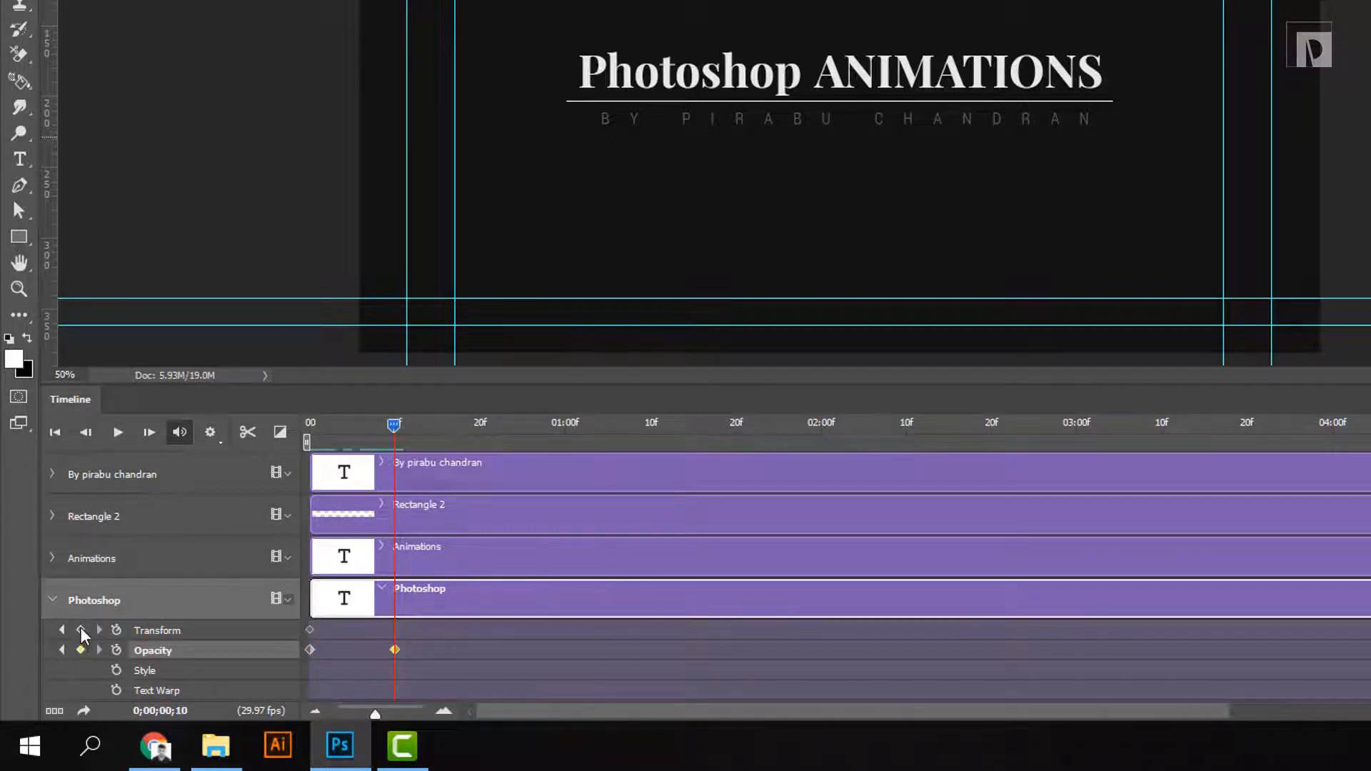
left_click(81, 630)
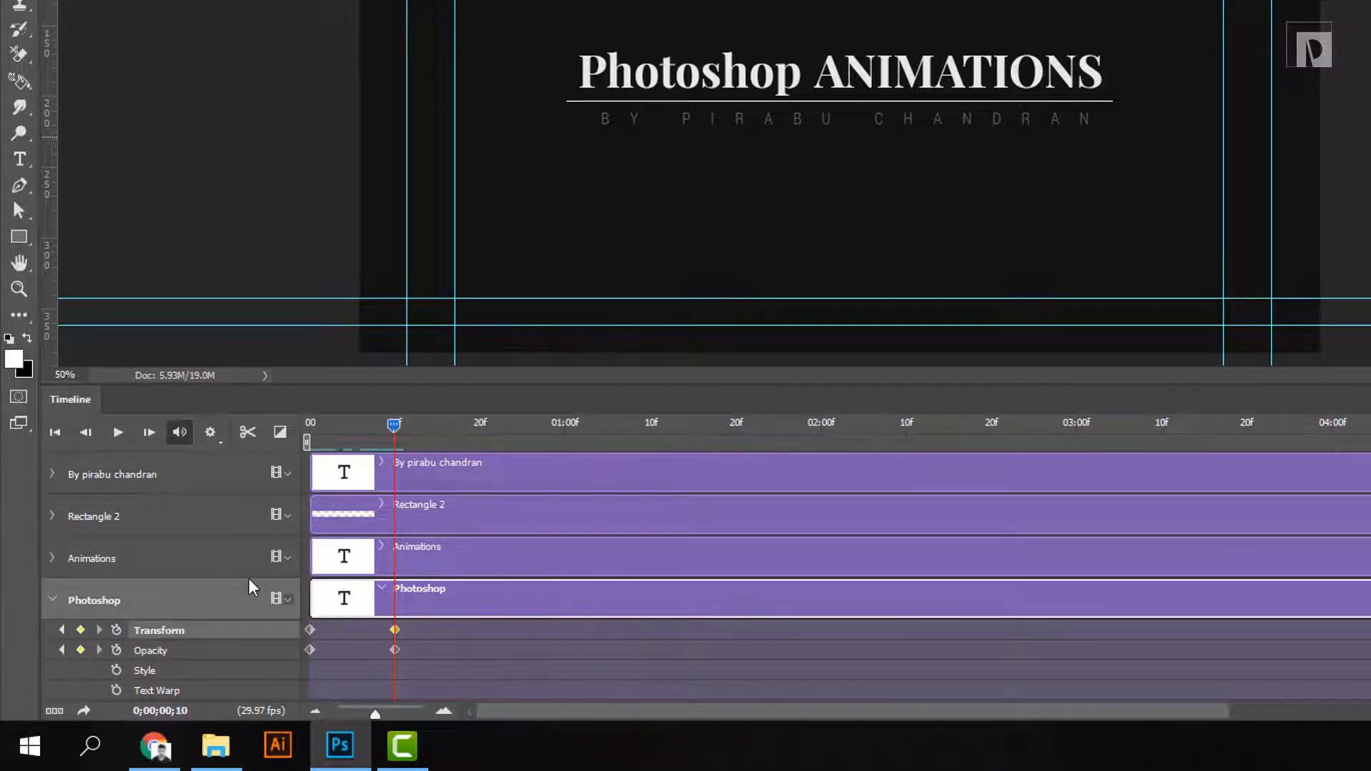
- At frame 0, move the word Photoshop straight up above the title line and set its opacity to 0%
left_click_drag(393, 433, 277, 433)
left_click(310, 630)
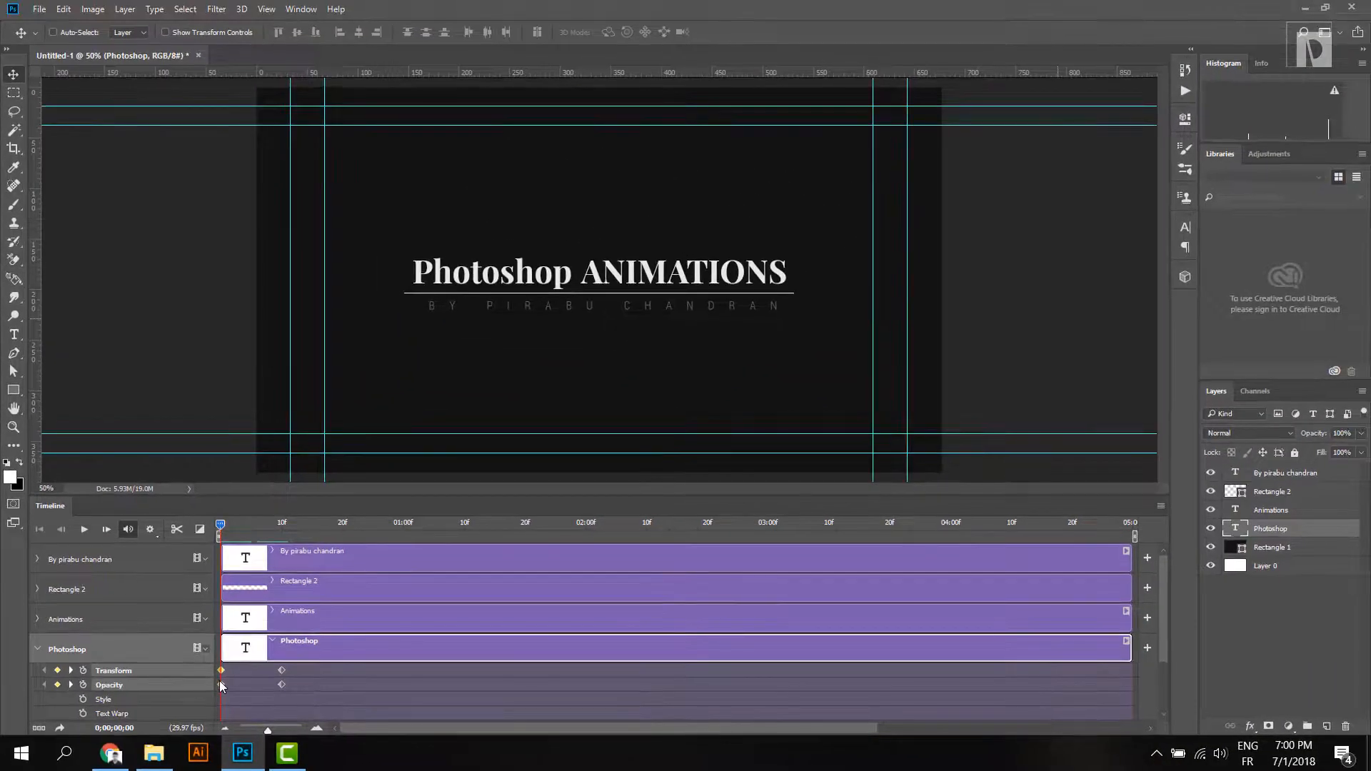
left_click(221, 684, "ctrl")
left_click_drag(475, 282, 477, 247)
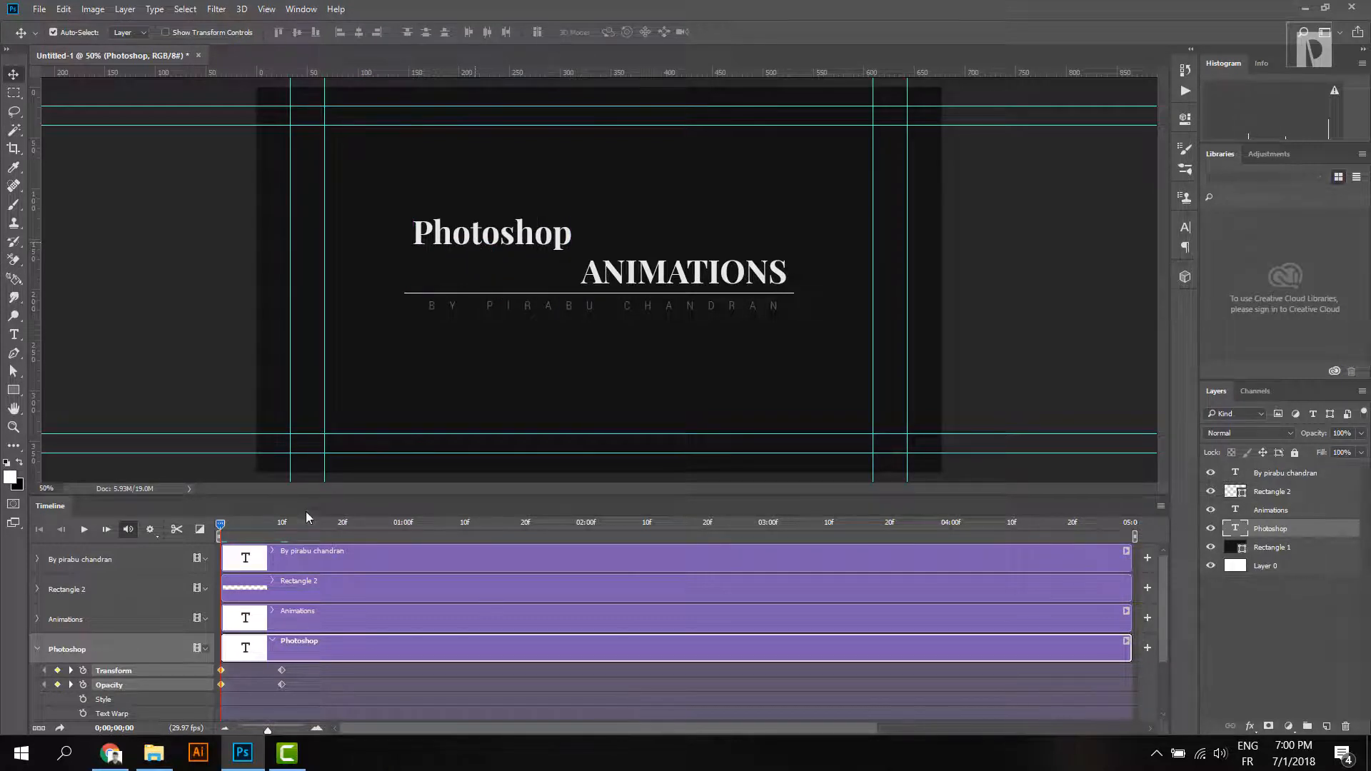
mouse_move(225, 527)
left_mouse_down()
mouse_move(298, 526)
mouse_move(221, 527)
left_mouse_up()
left_click(1361, 433)
left_click_drag(1361, 451, 616, 552)
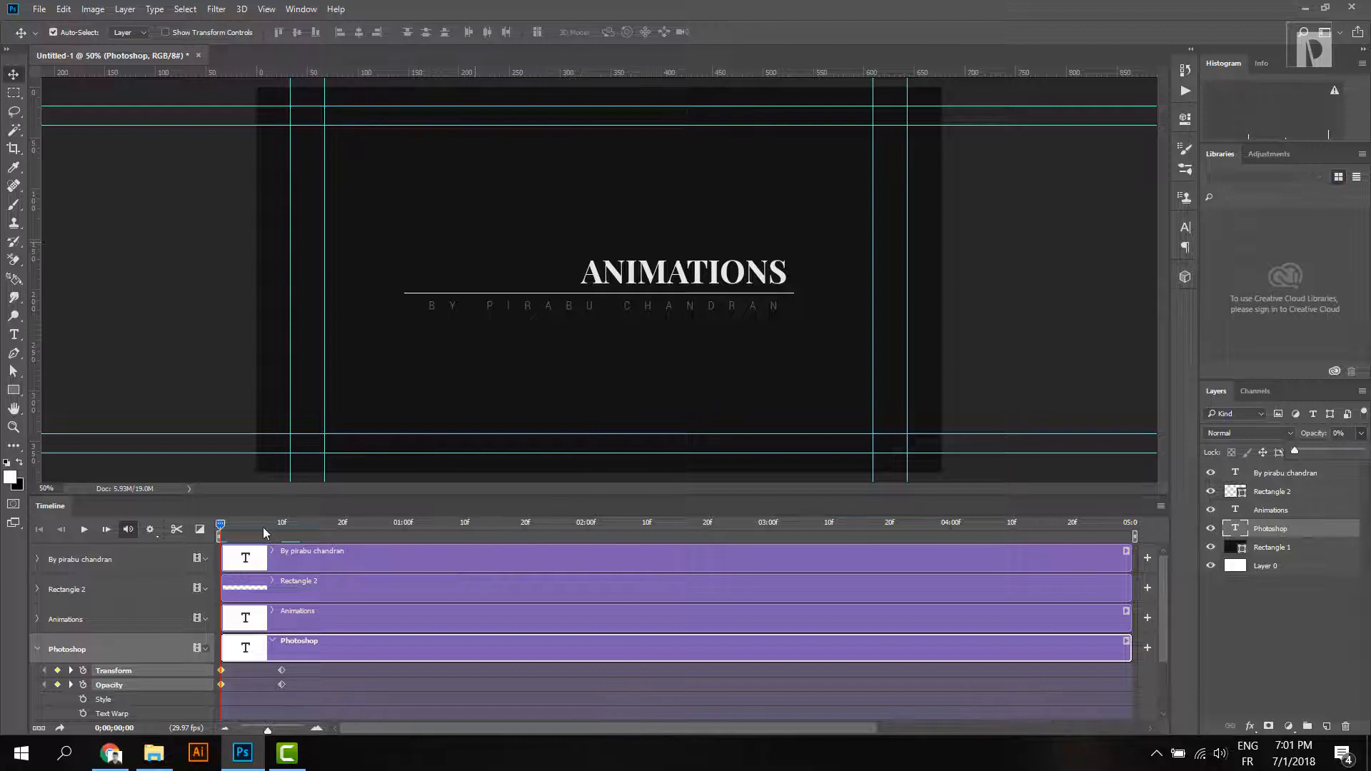
key("space")
- Enable Transform and Opacity keyframing for the Animations text layer at frame 10 and add a second keyframe for both at frame 20
mouse_move(273, 525)
left_mouse_down()
mouse_move(208, 529)
mouse_move(282, 547)
left_mouse_up()
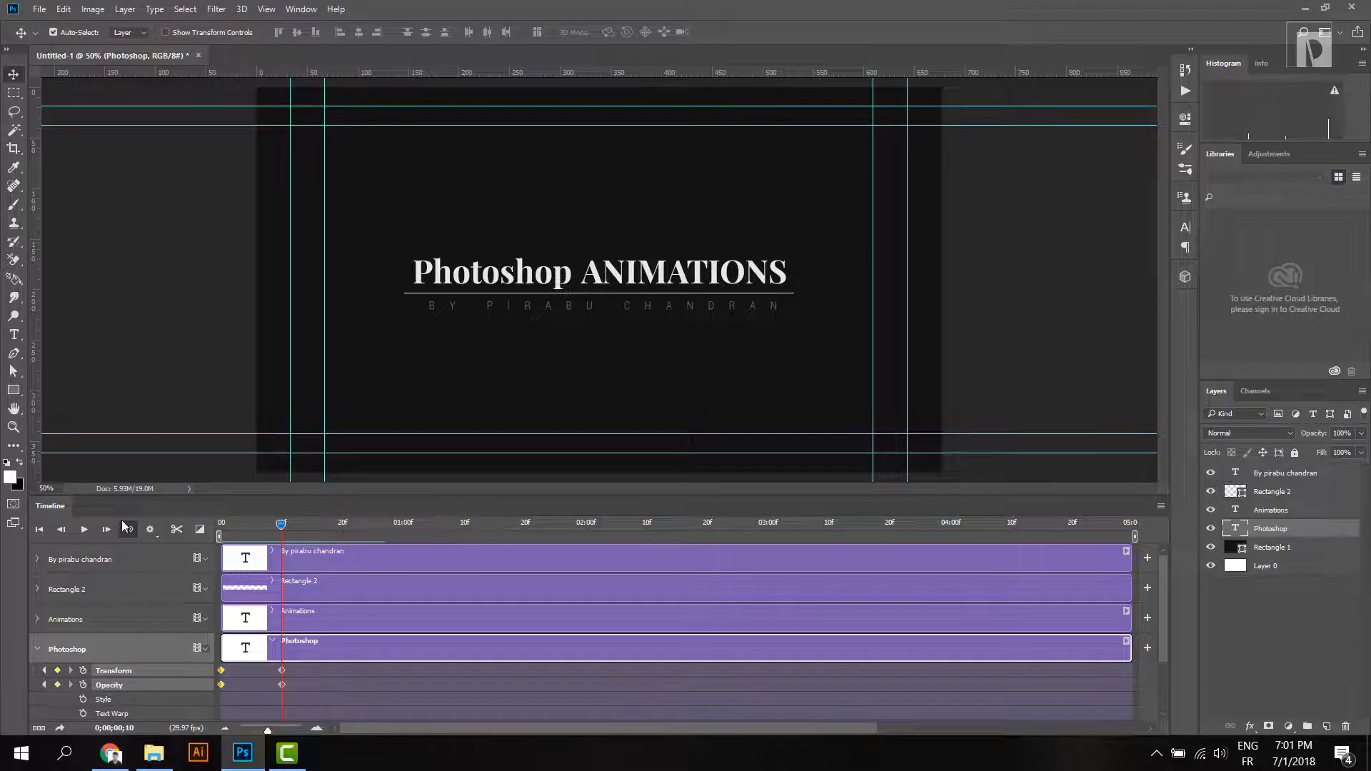
left_click(38, 619)
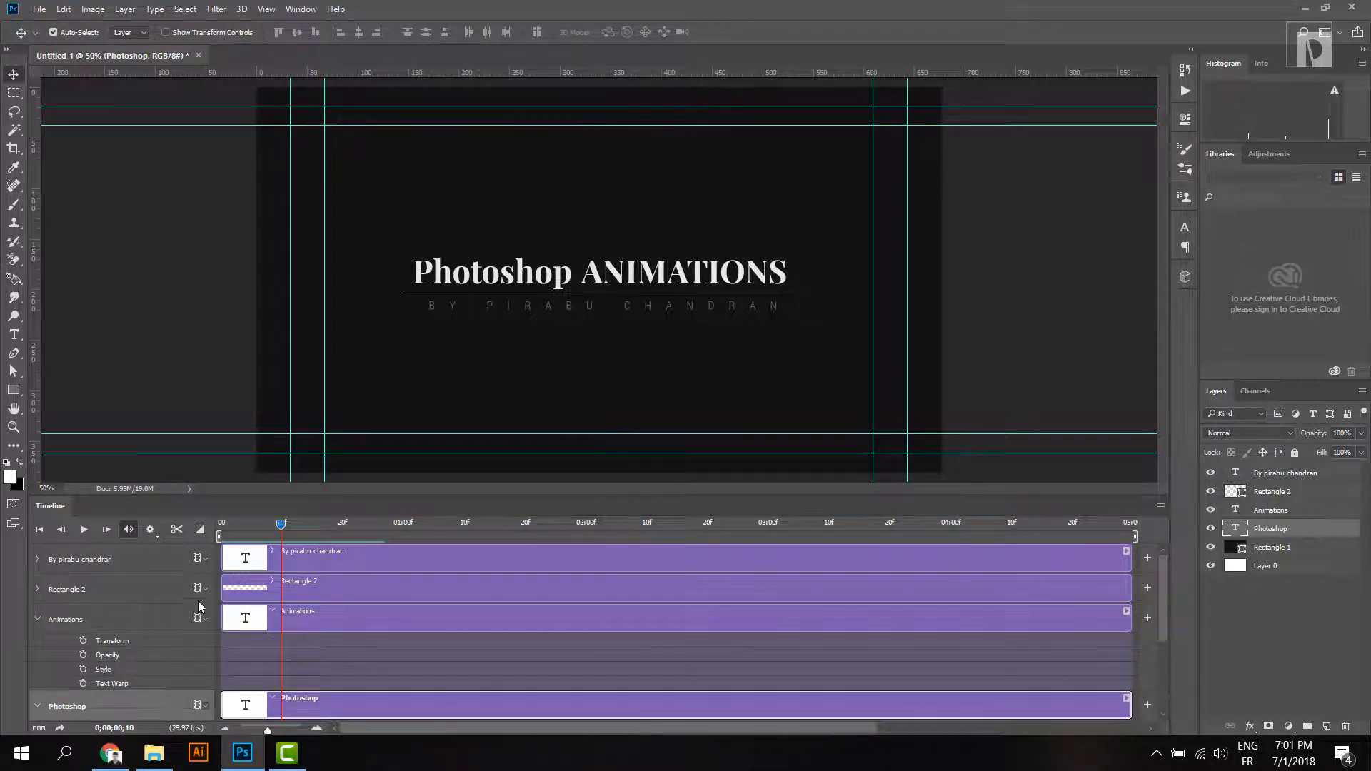
left_click(83, 640)
left_click(83, 655)
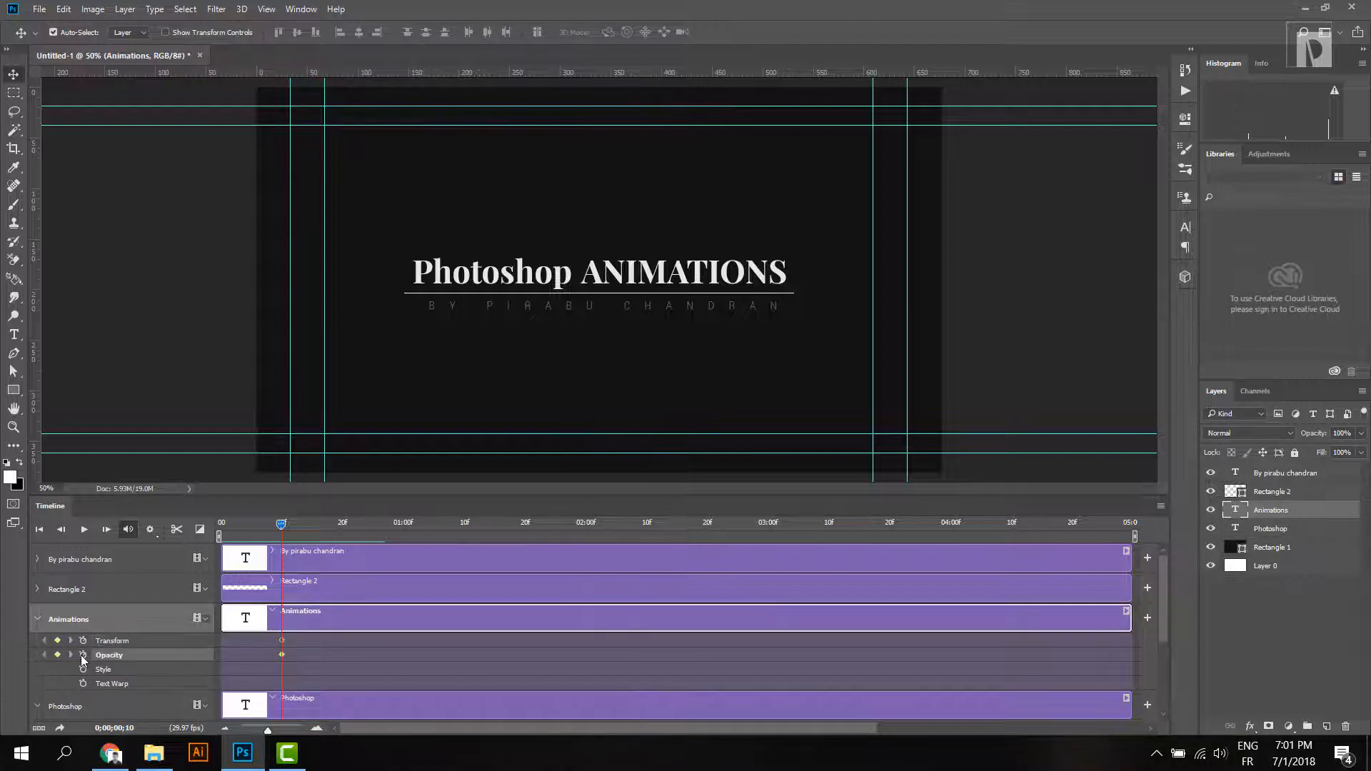
left_click(341, 525)
left_click(57, 640)
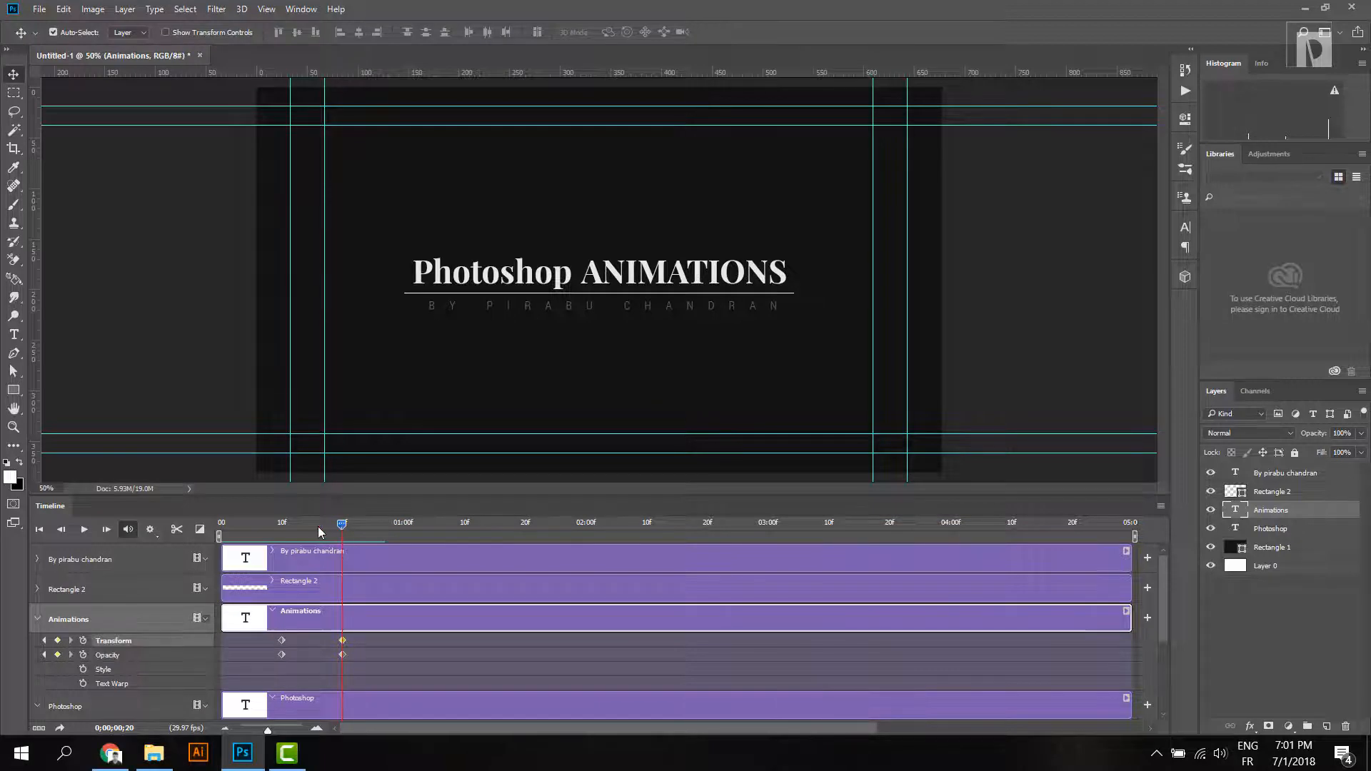
- At frame 10, move the word ANIMATIONS straight down over the byline and set its opacity to 0%
left_click_drag(343, 534, 282, 540)
left_click(276, 654)
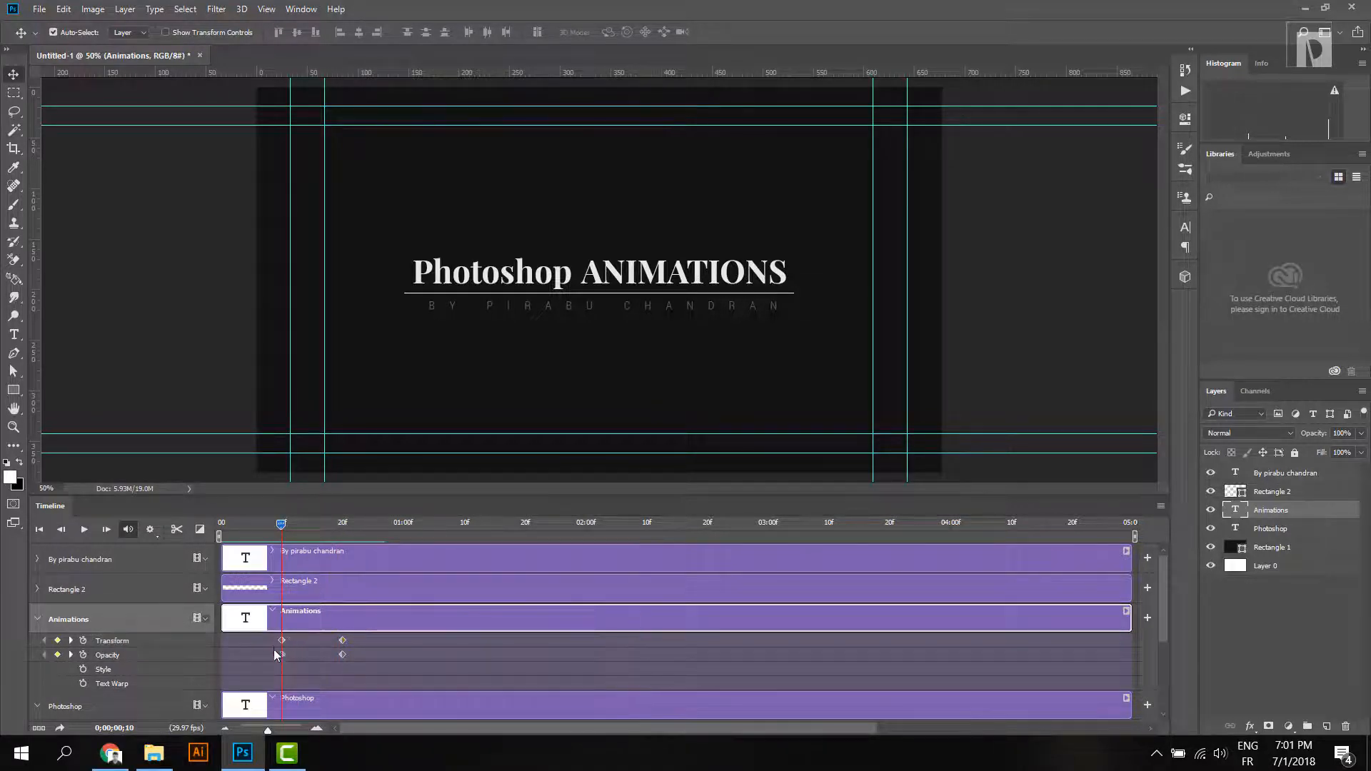
left_click_drag(290, 637, 274, 657)
key("Down")
key("Down")
key("Down")
key("Down")
key("Down")
key("Down")
key("Down")
key("Down")
key("Down")
key("Down")
key("Down")
key("Down")
key("Down")
key("Down")
key("Down")
key("Down")
key("Down")
key("Down")
key("Down")
key("Down")
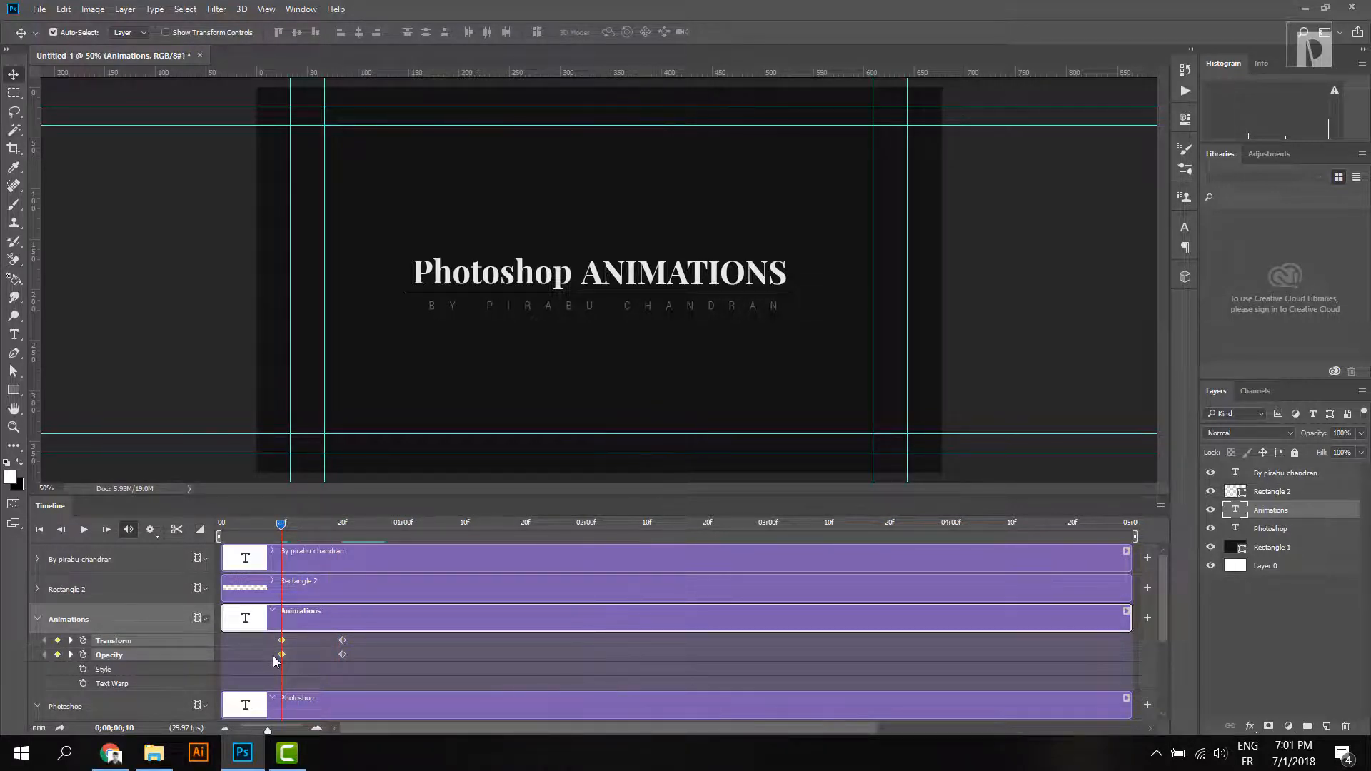
key("Down")
key("Down")
key("Down")
key("Down")
key("Down")
key("Down")
key("Down")
key("Down")
key("Down")
key("Down")
key("Down")
key("Down")
key("Down")
key("Down")
key("Down")
key("Down")
key("Down")
key("Down")
key("Down")
key("Down")
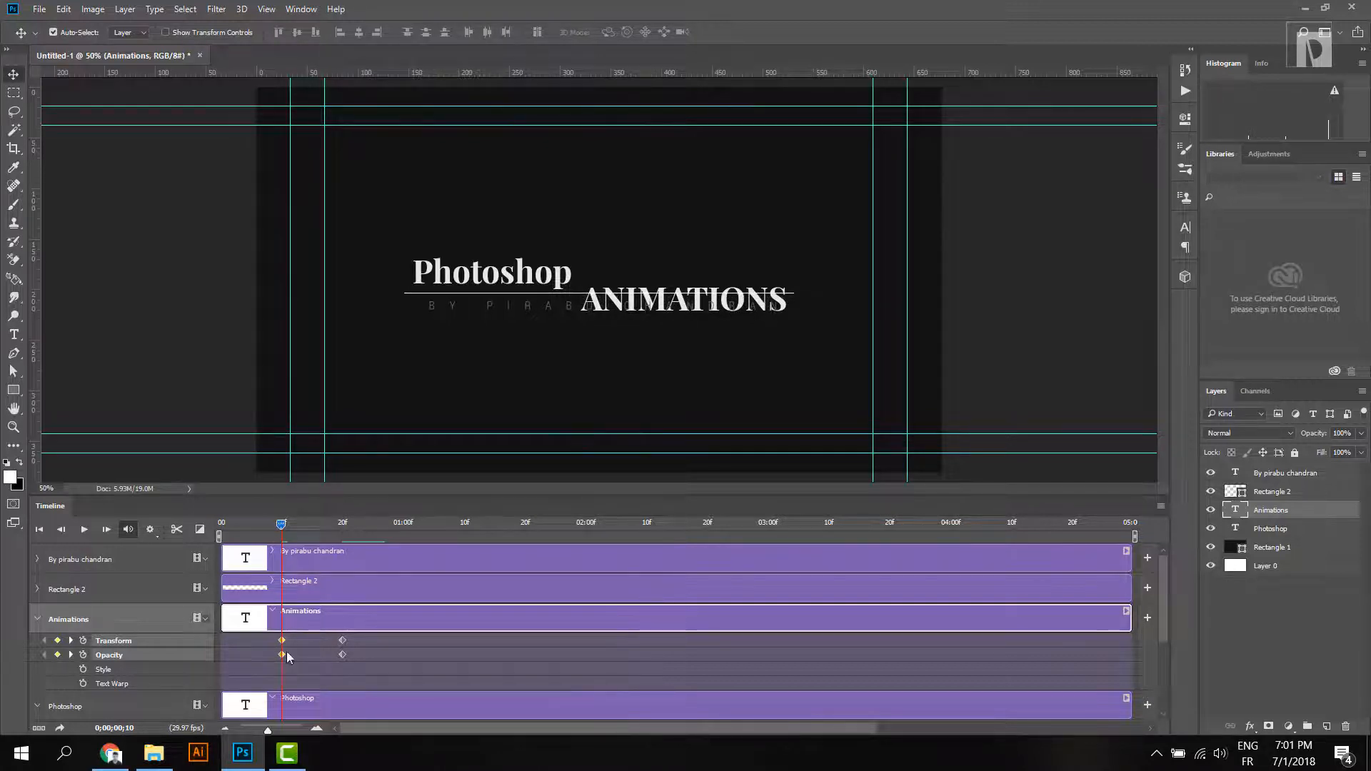
left_click(1360, 438)
left_click_drag(1361, 451, 1178, 468)
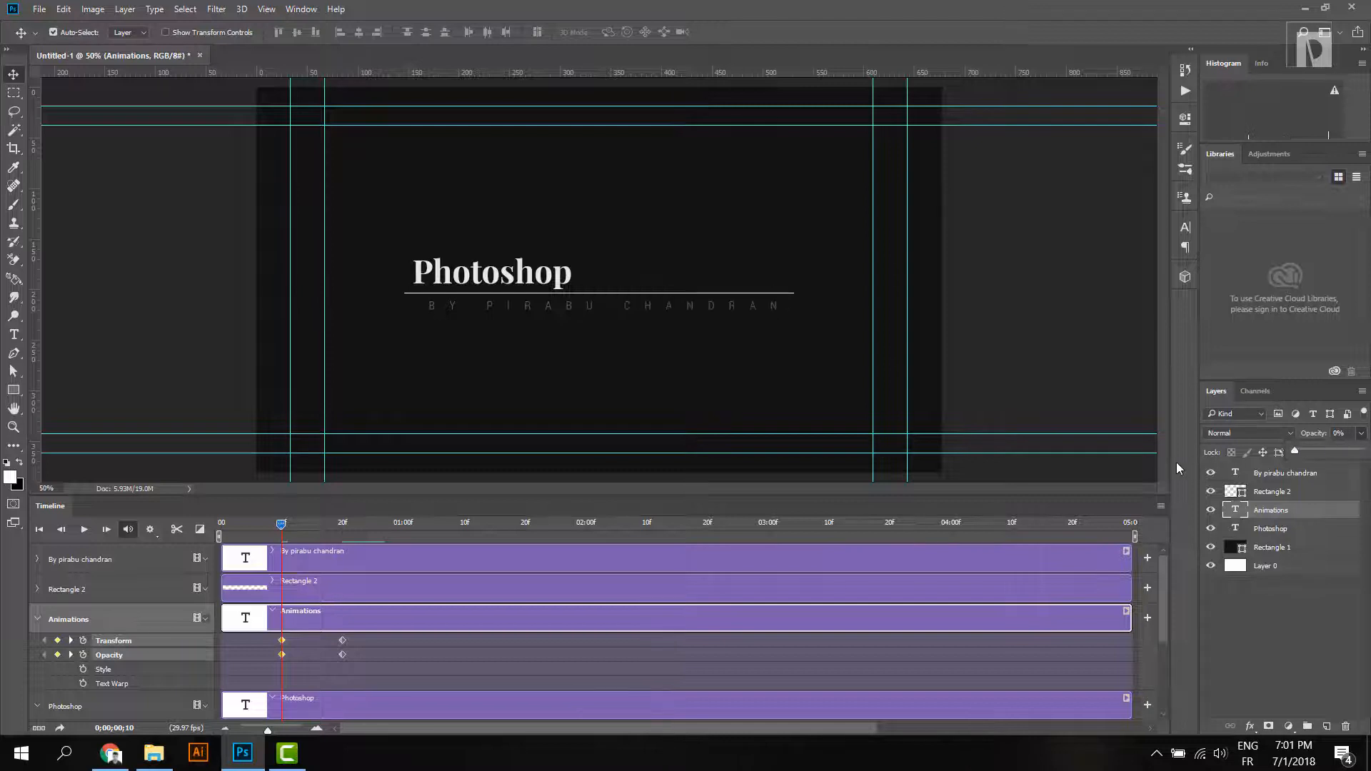
- Preview the animation and shift all four Animations layer keyframes earlier, to frames 4 and 14
key("space")
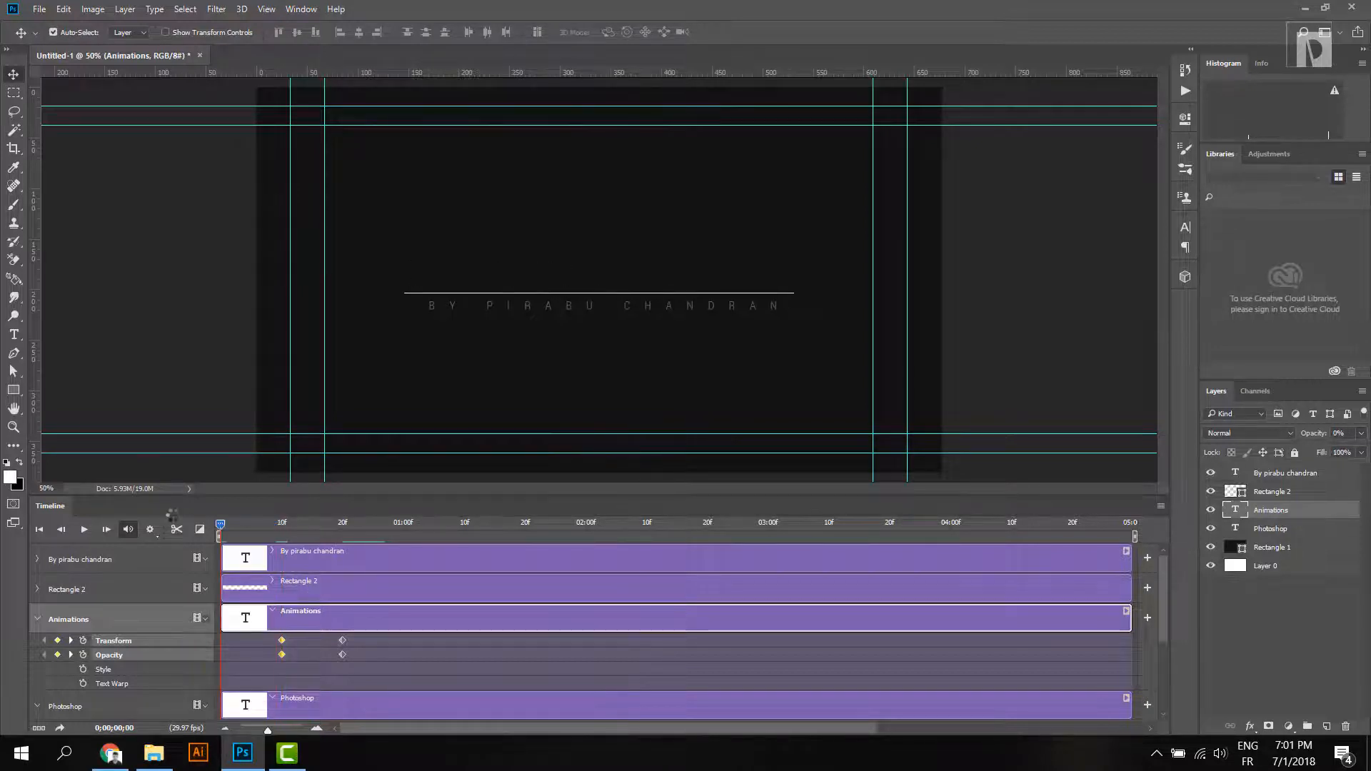
left_click(245, 525)
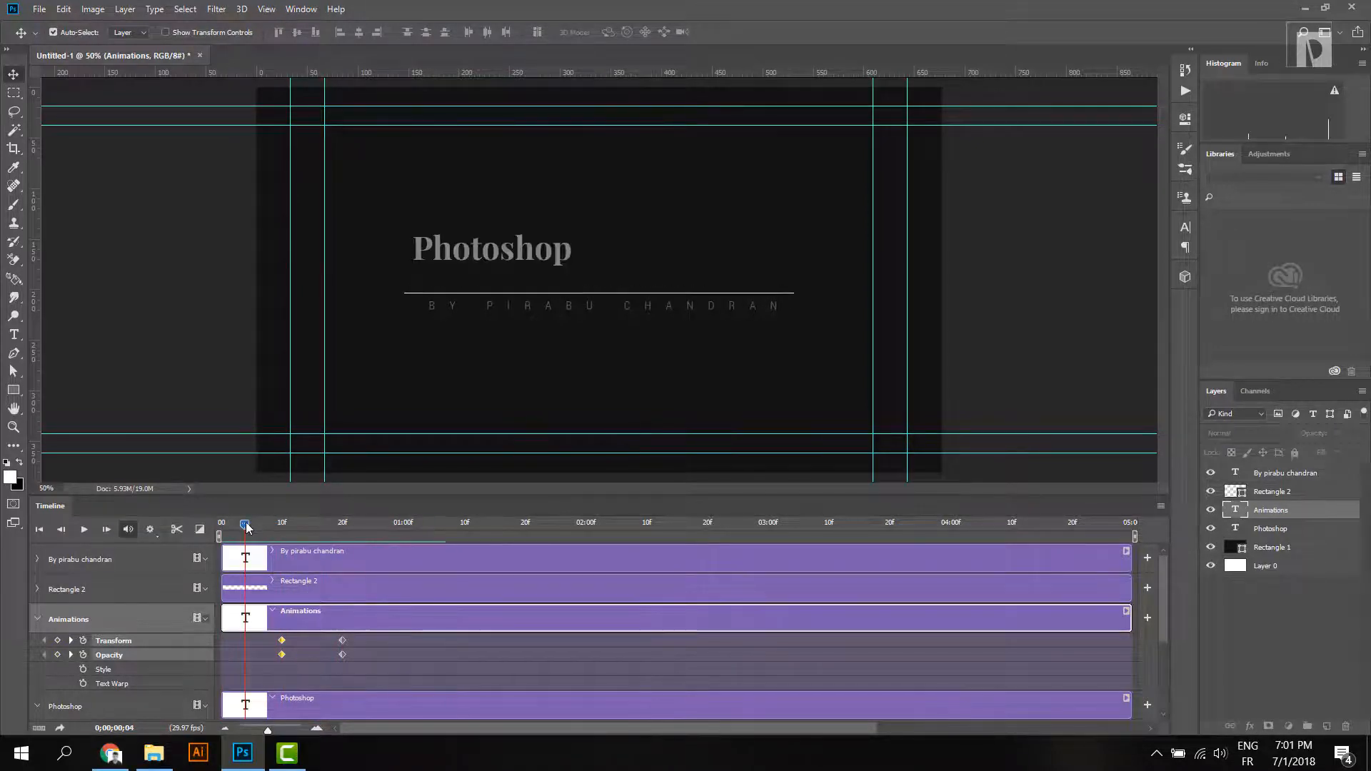
left_click_drag(246, 527, 251, 530)
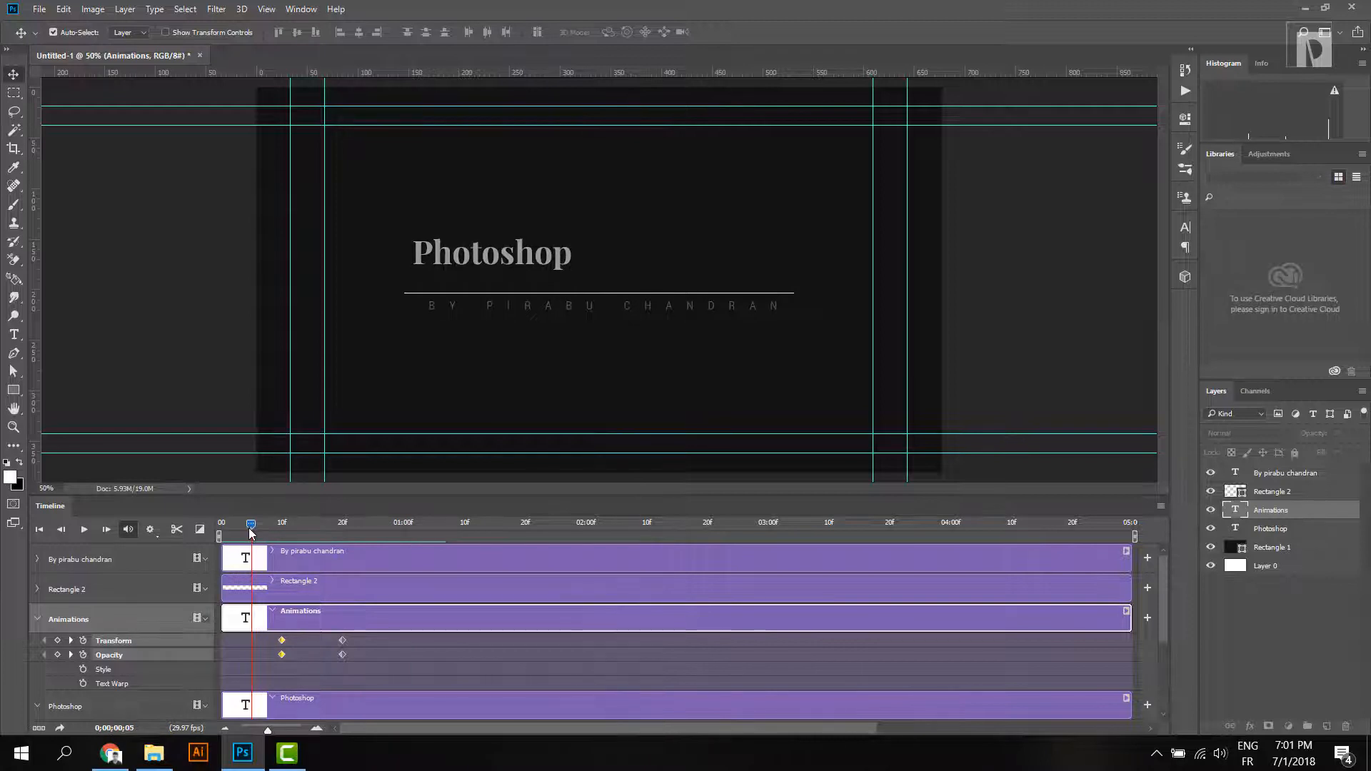
left_click(380, 668)
left_click_drag(376, 669, 310, 660)
- Play the animation from frame 0 to check the overlapping timing of the two title words
left_click_drag(251, 528, 200, 527)
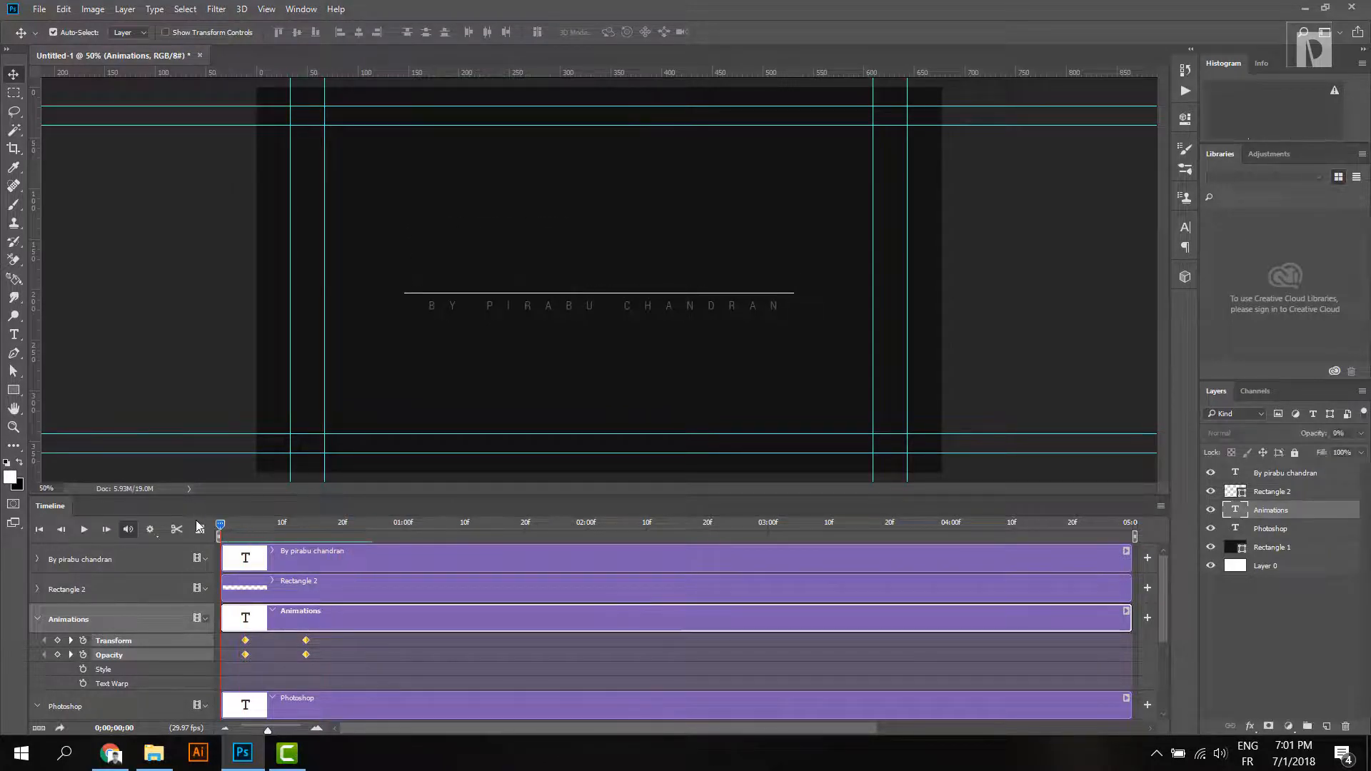
key("space")
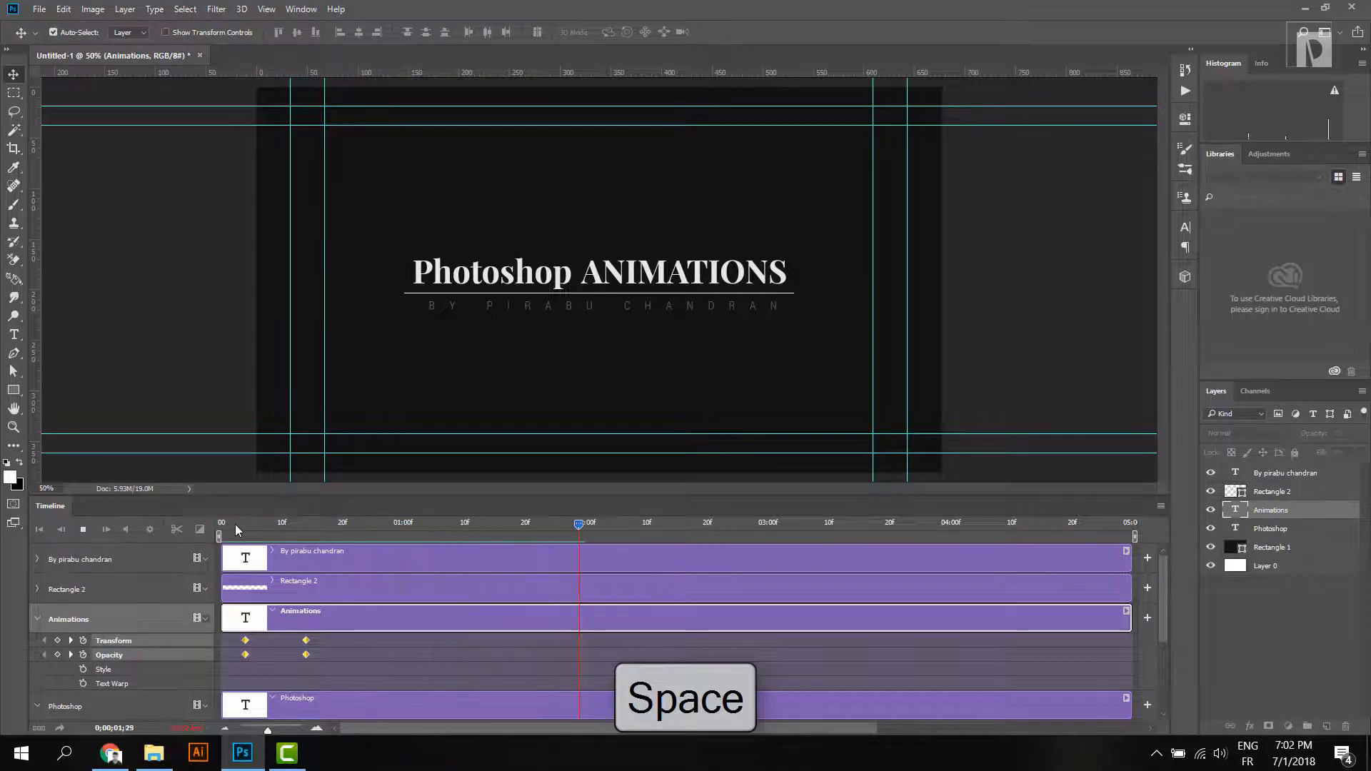
key("space")
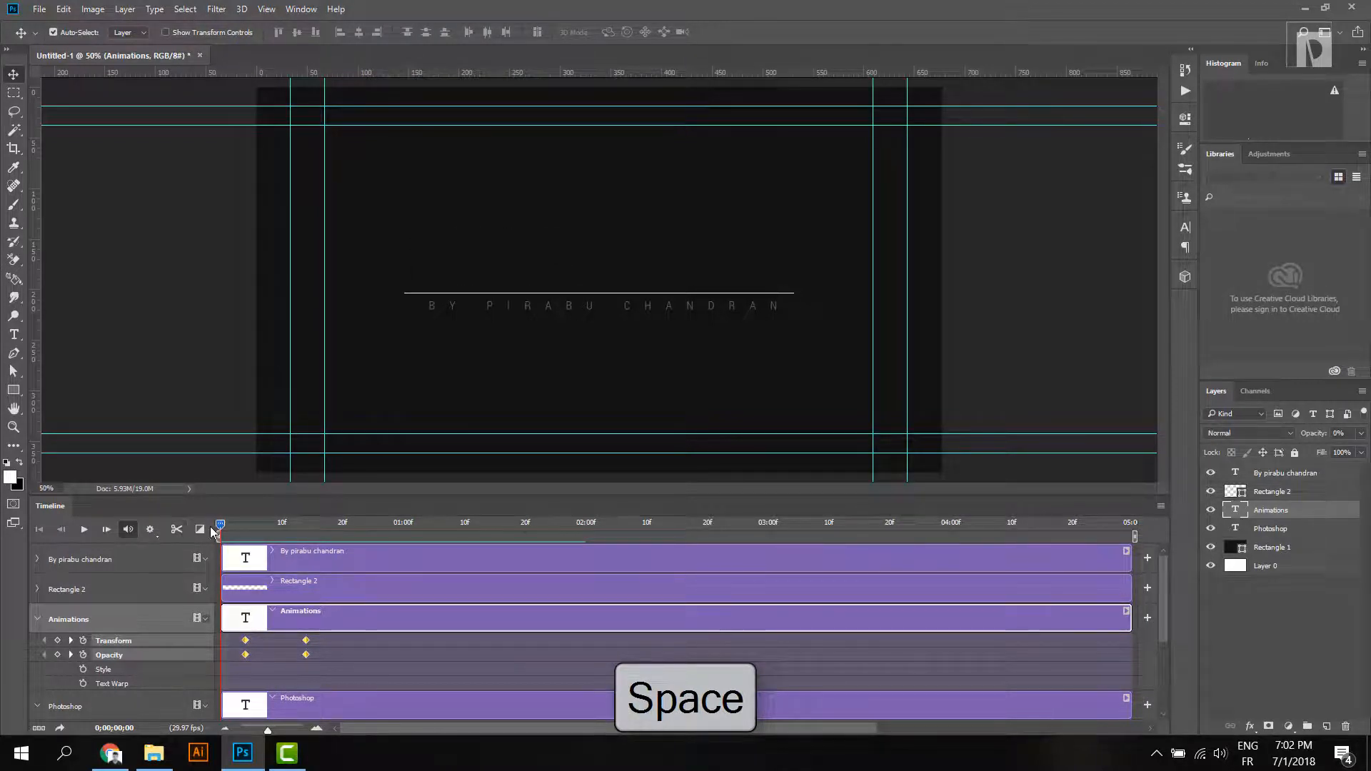
key("space")
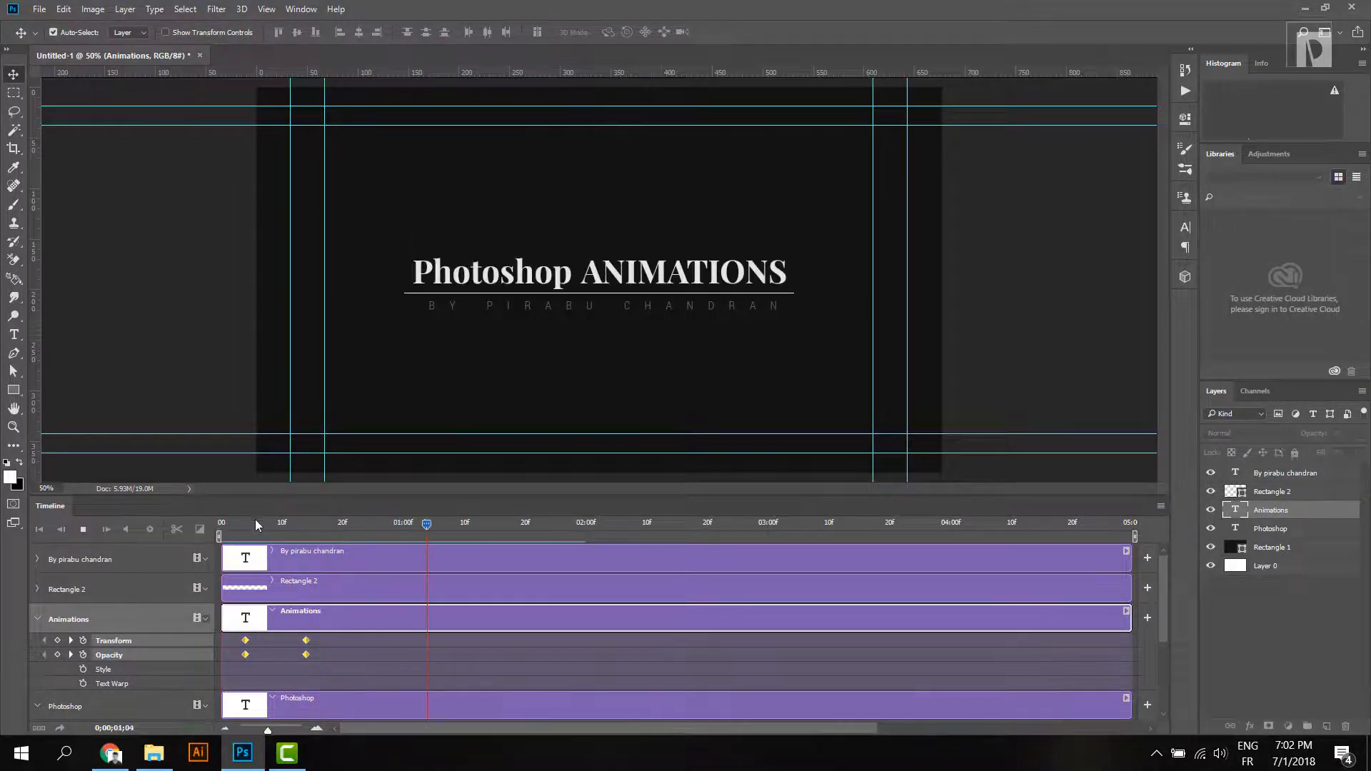
- Shift all the Animations layer keyframes to frames 0 and 10 and play the animation from the start
left_click_drag(255, 521, 272, 521)
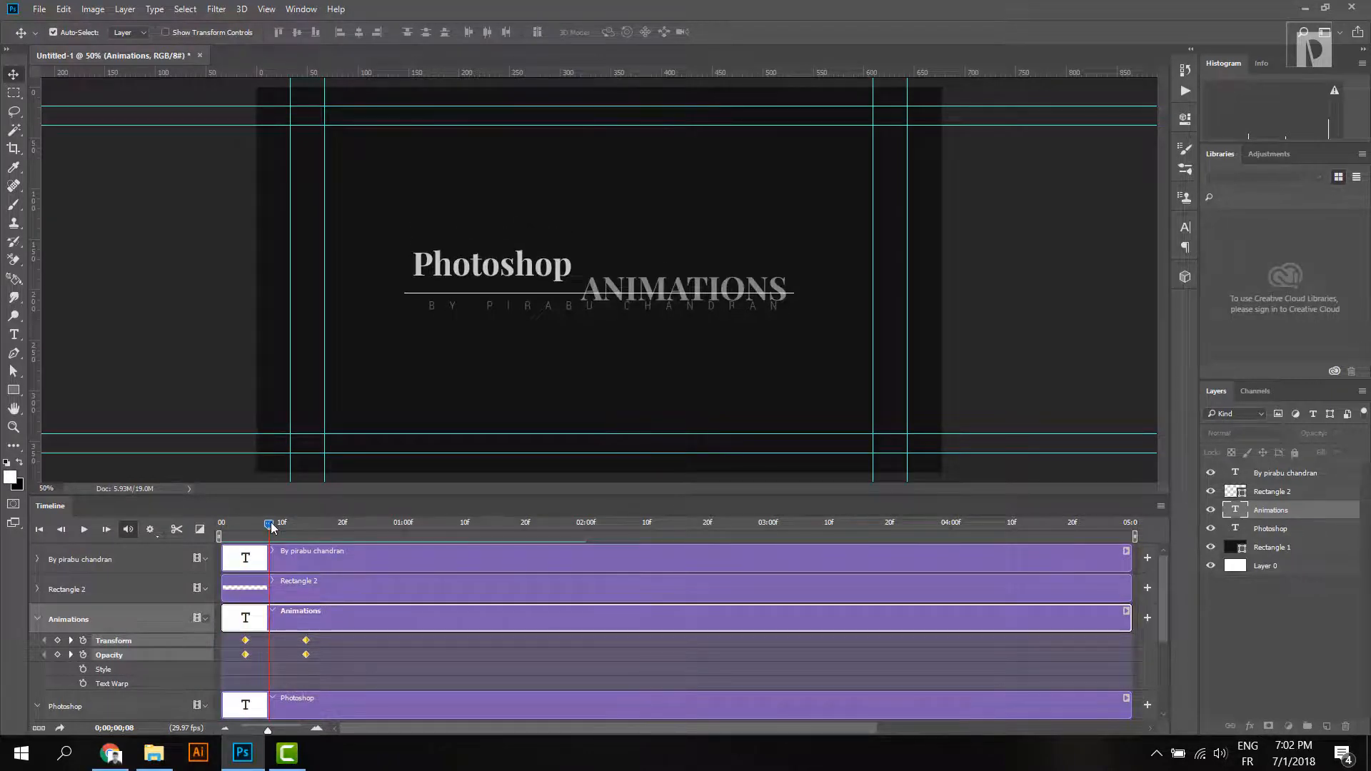
left_click(330, 638)
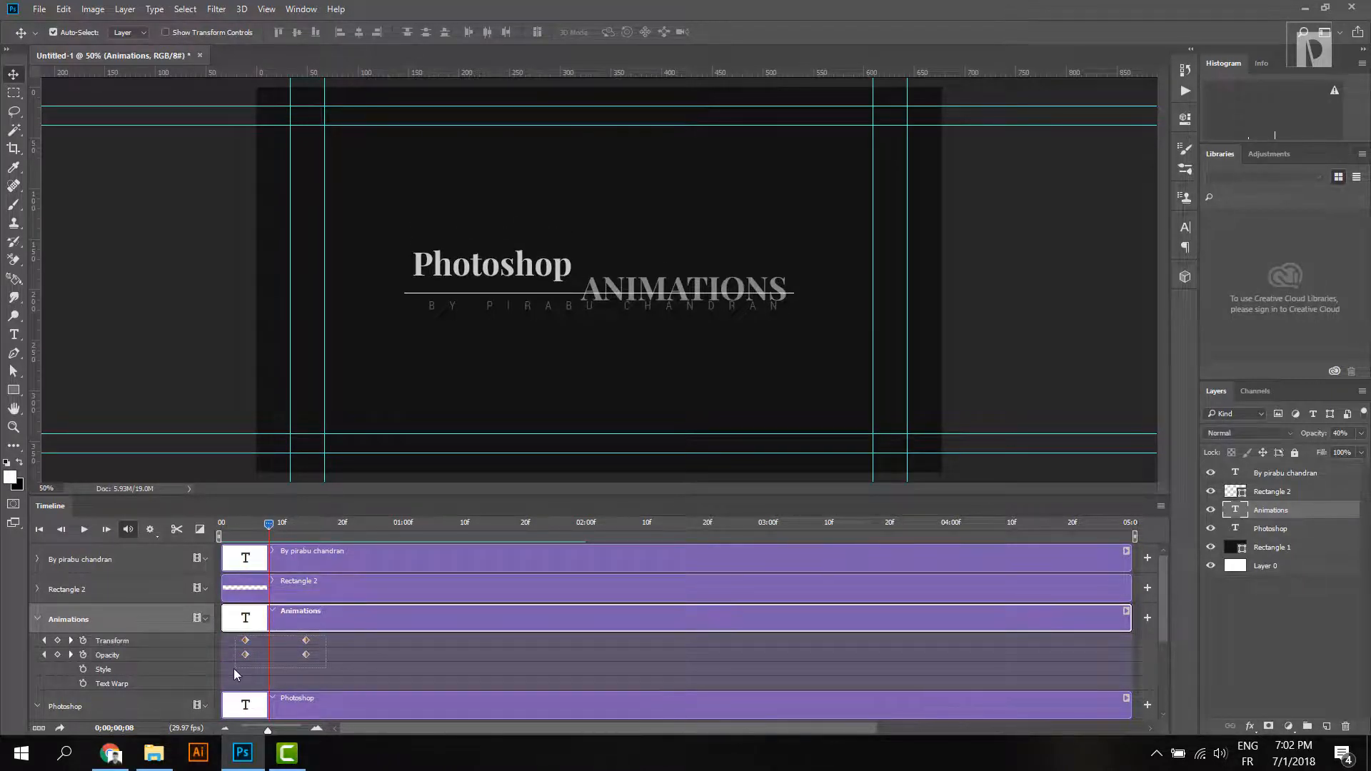
left_click_drag(234, 668, 223, 654)
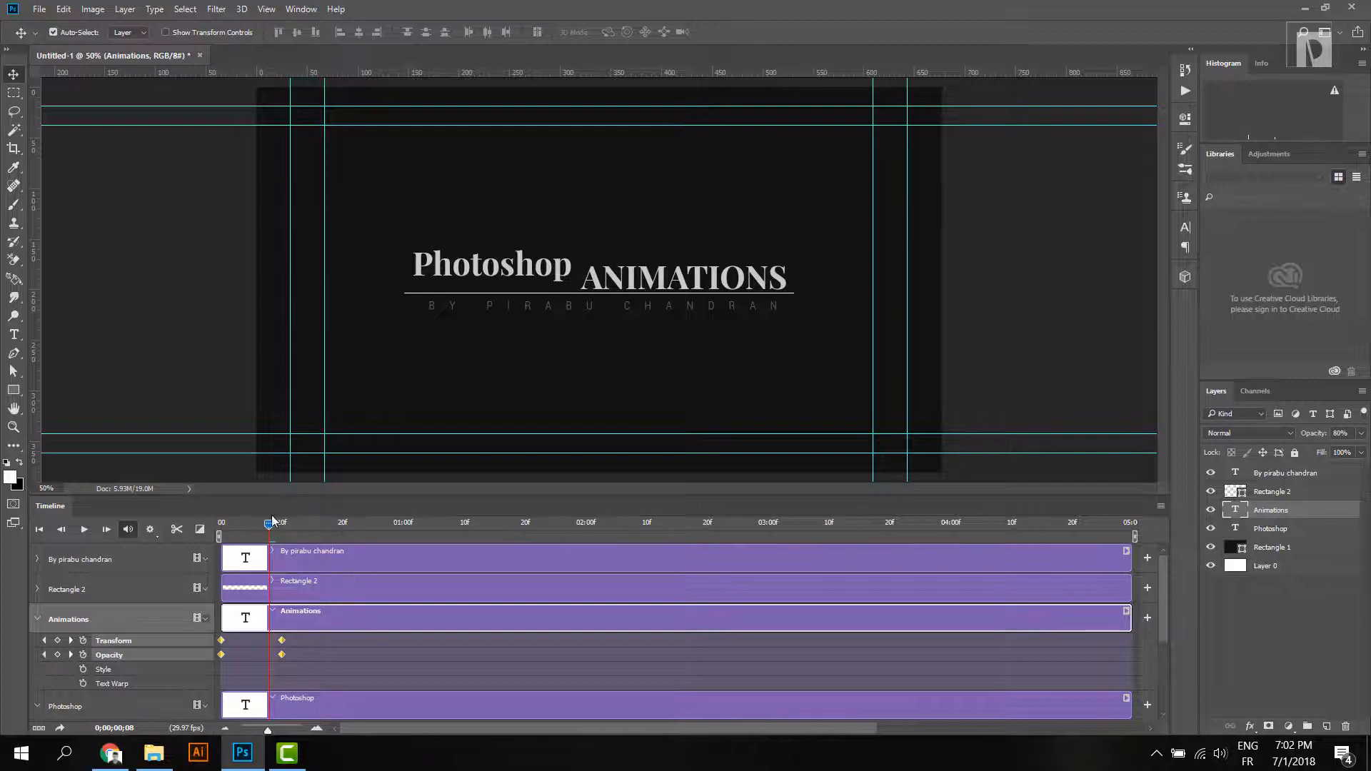
left_click_drag(271, 521, 232, 524)
key("space")
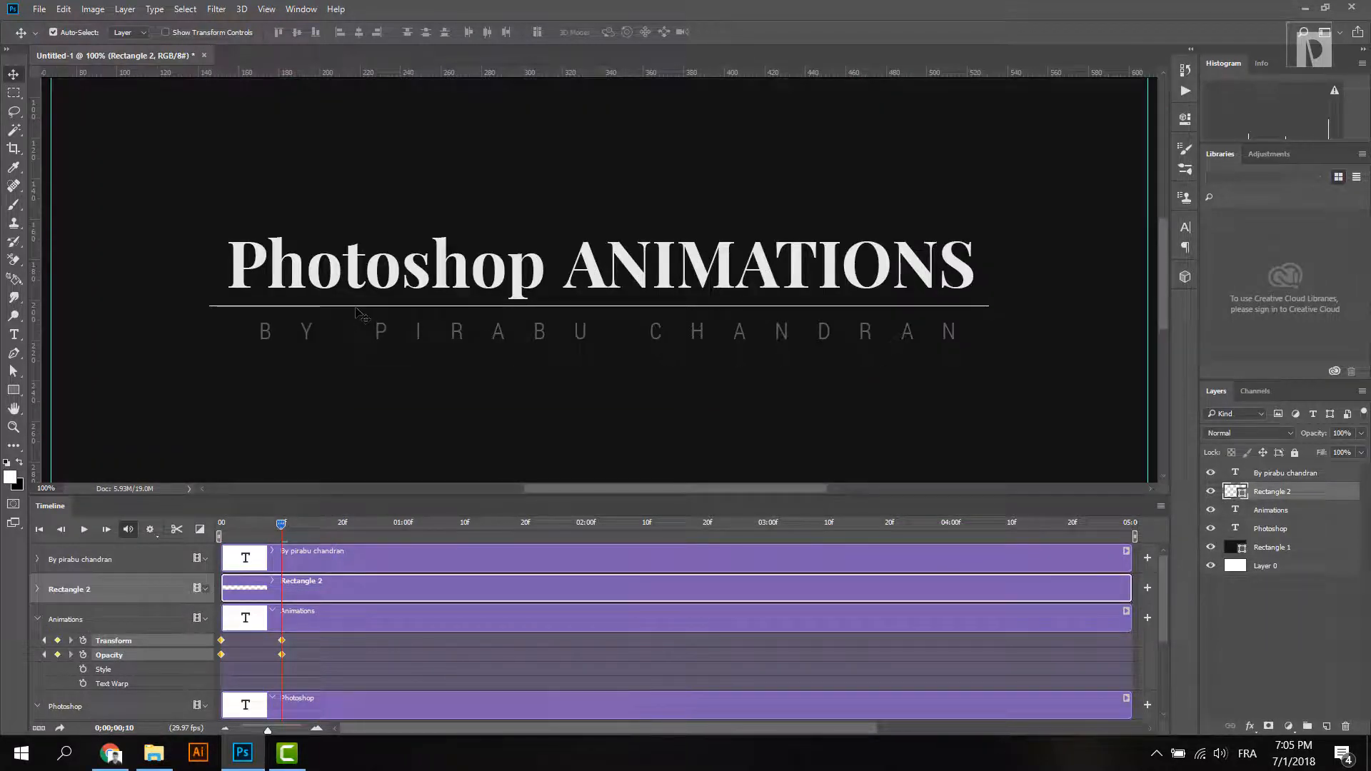
- At frame 12, enable Opacity keyframing for the Rectangle 2 underline layer and set its opacity to 0%
left_click(36, 618)
left_click(37, 590)
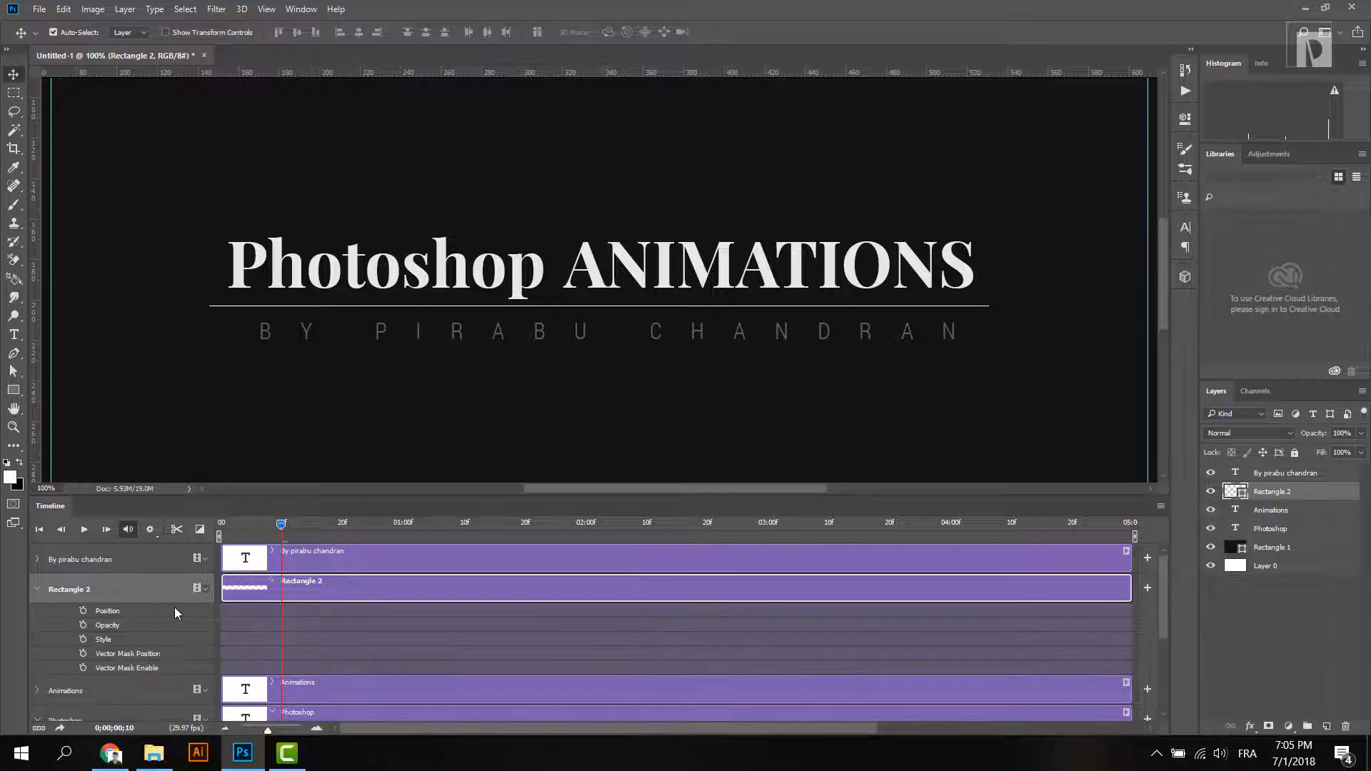
left_click_drag(285, 526, 257, 526)
left_click(293, 525)
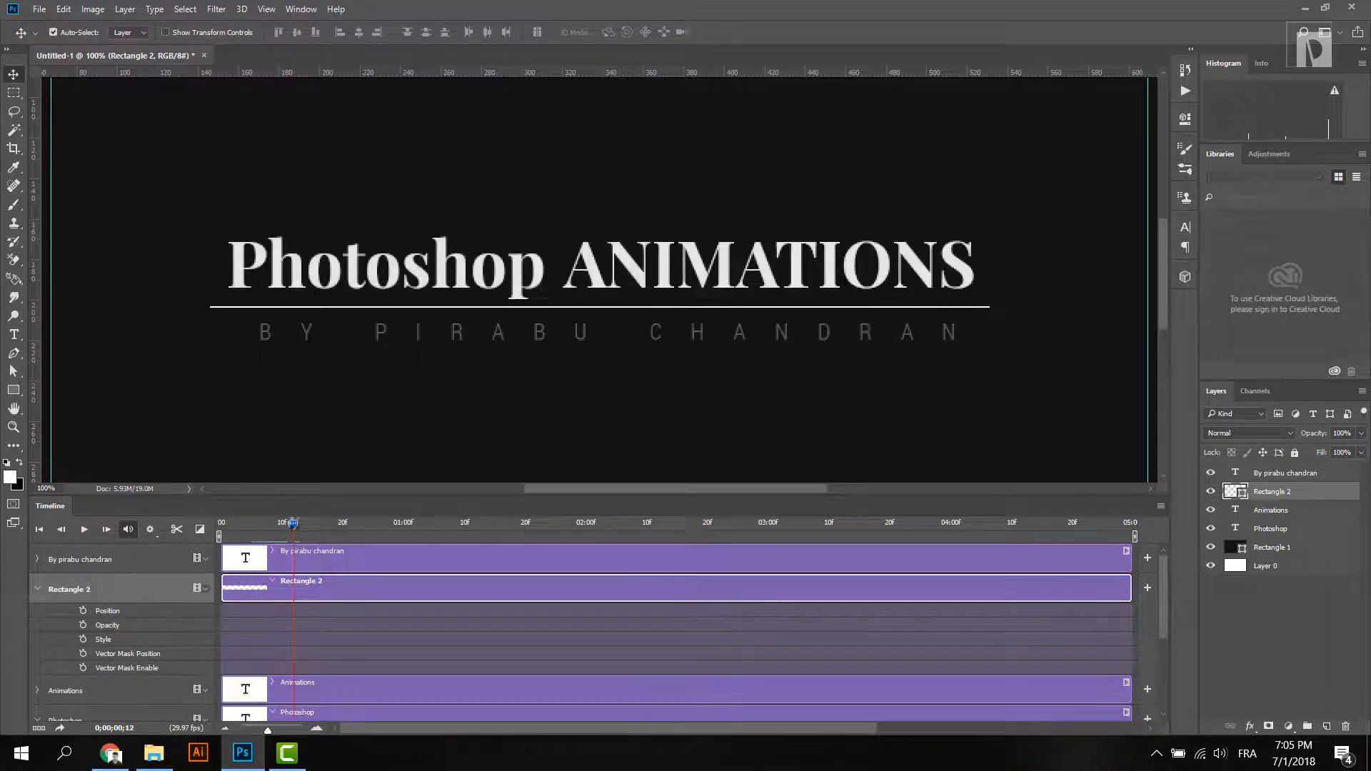
left_click(83, 625)
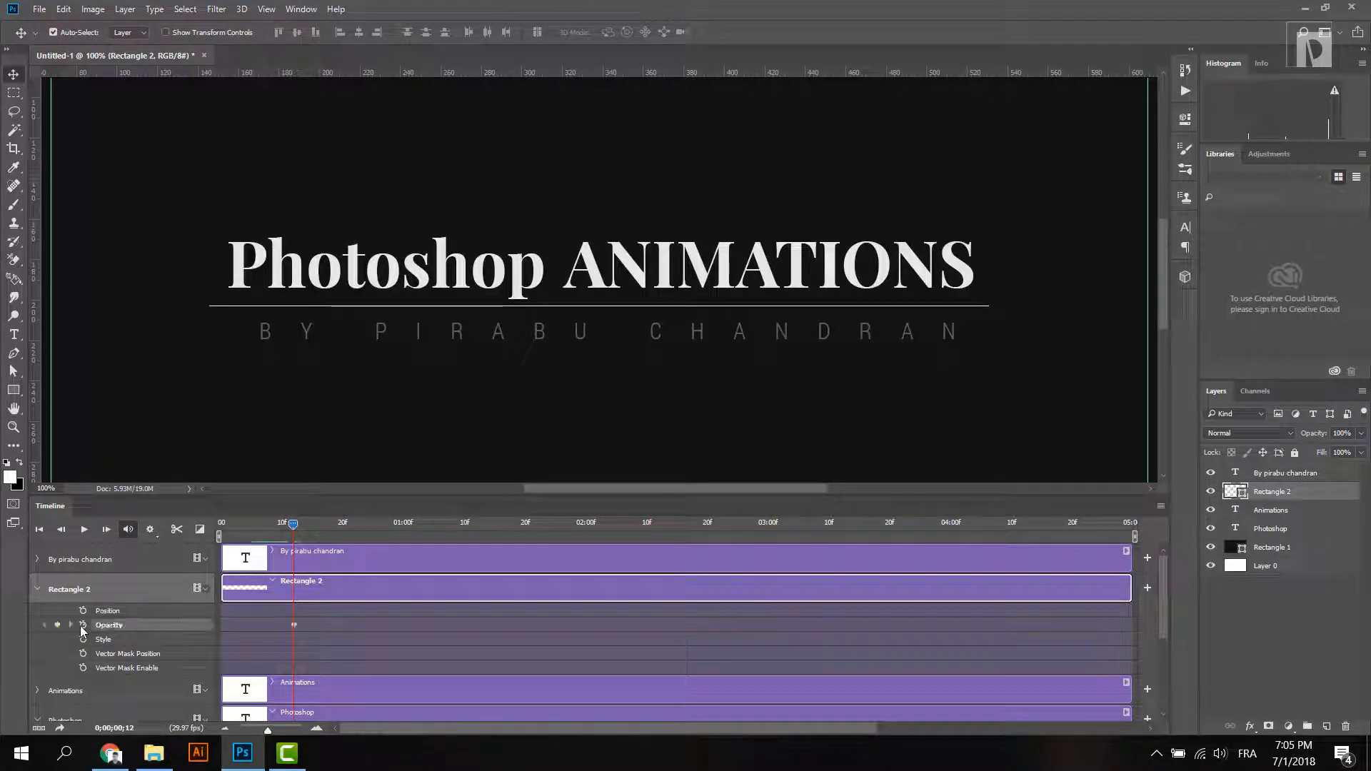
left_click(1360, 434)
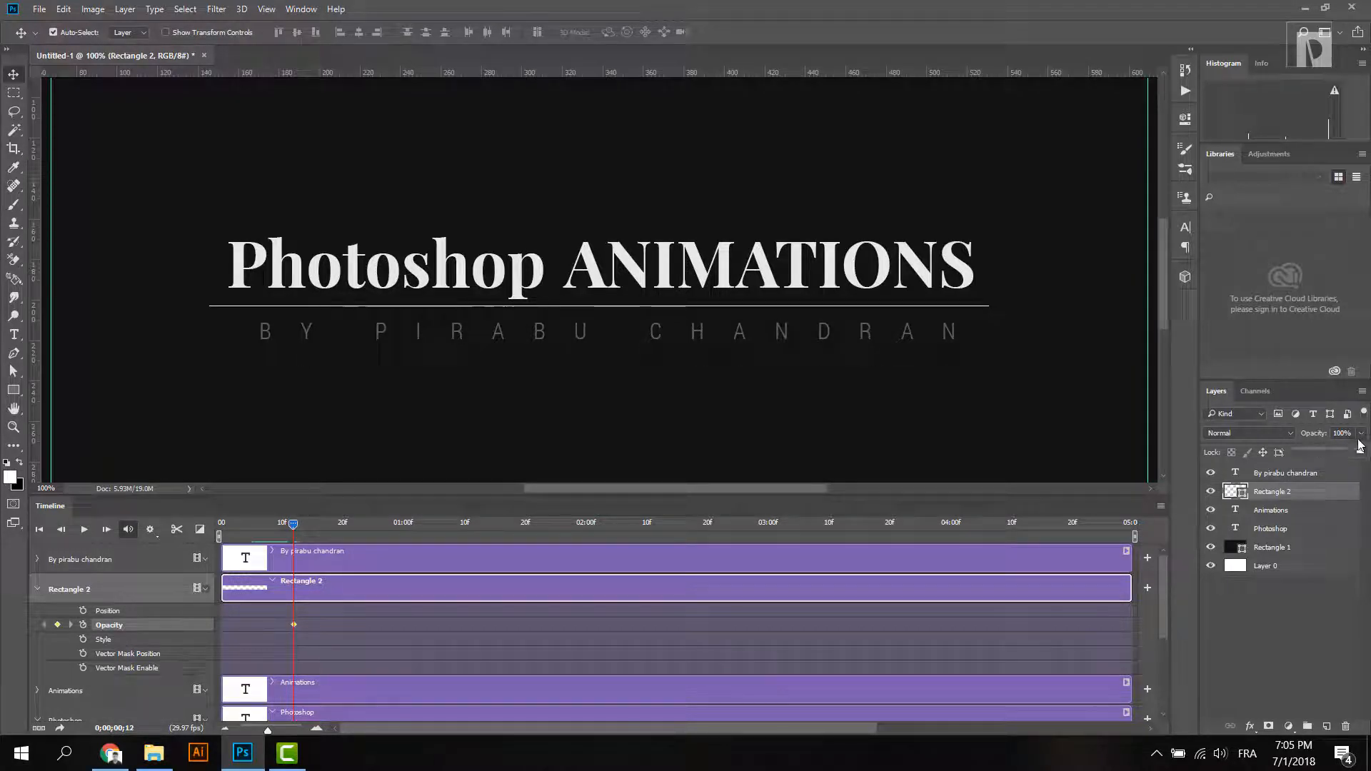
left_click_drag(1216, 469, 1205, 446)
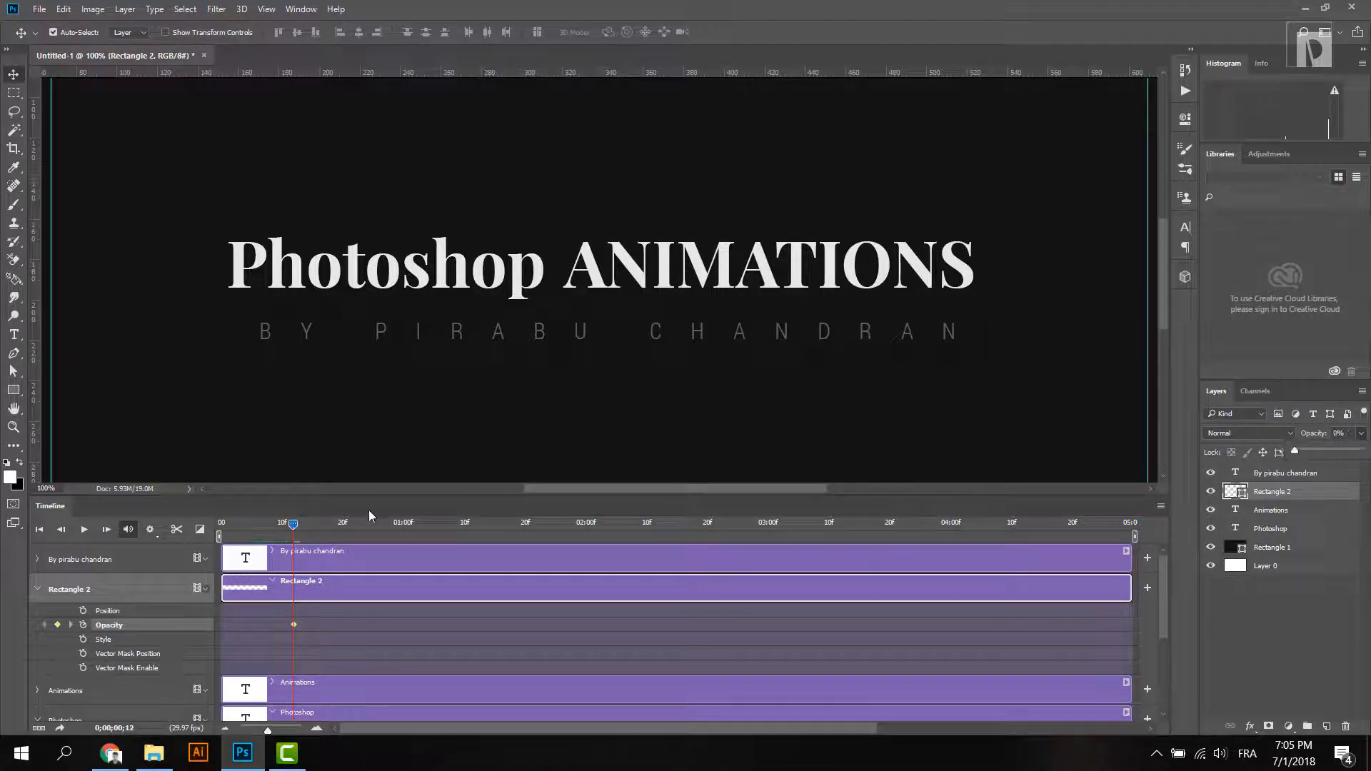
- Add an Opacity keyframe to the Rectangle 2 layer at frame 19 and set its opacity to 100%
left_click_drag(294, 525, 340, 528)
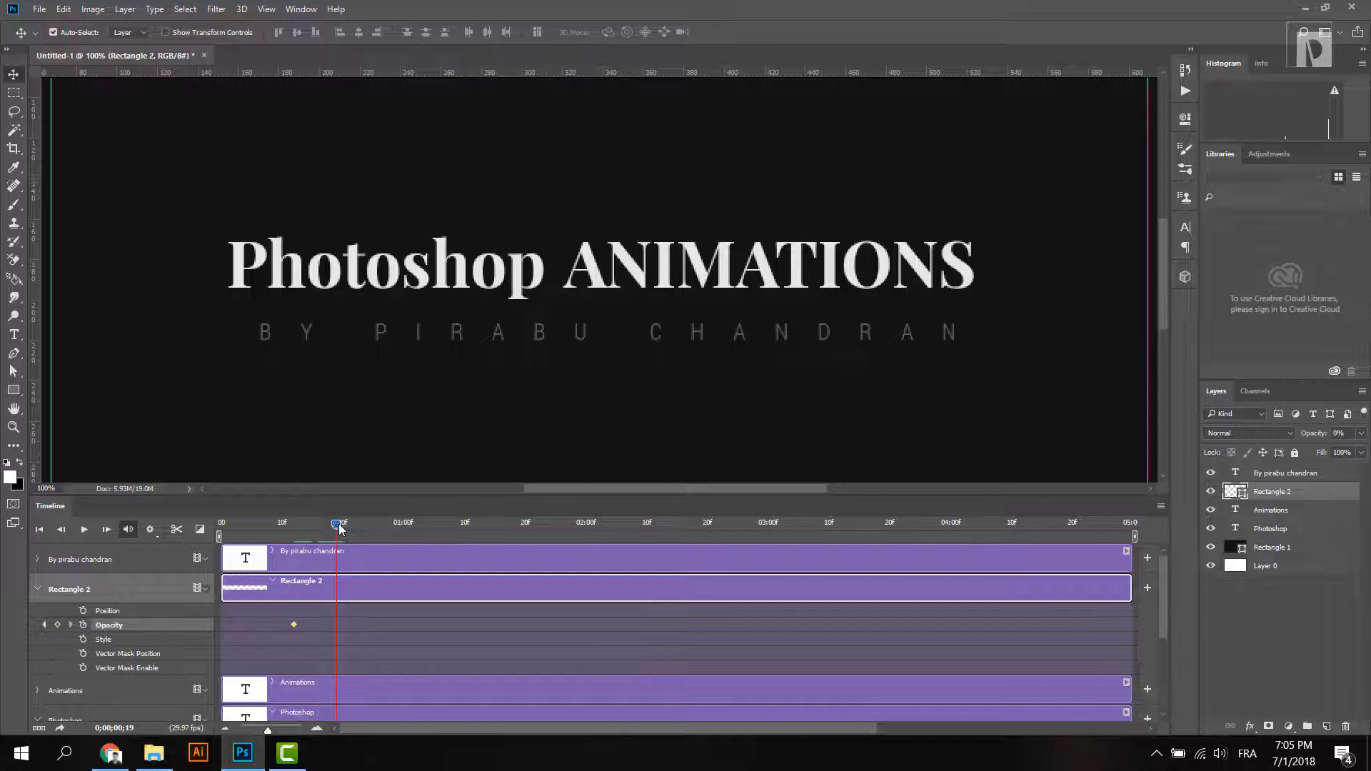
left_click(57, 625)
left_click(1362, 433)
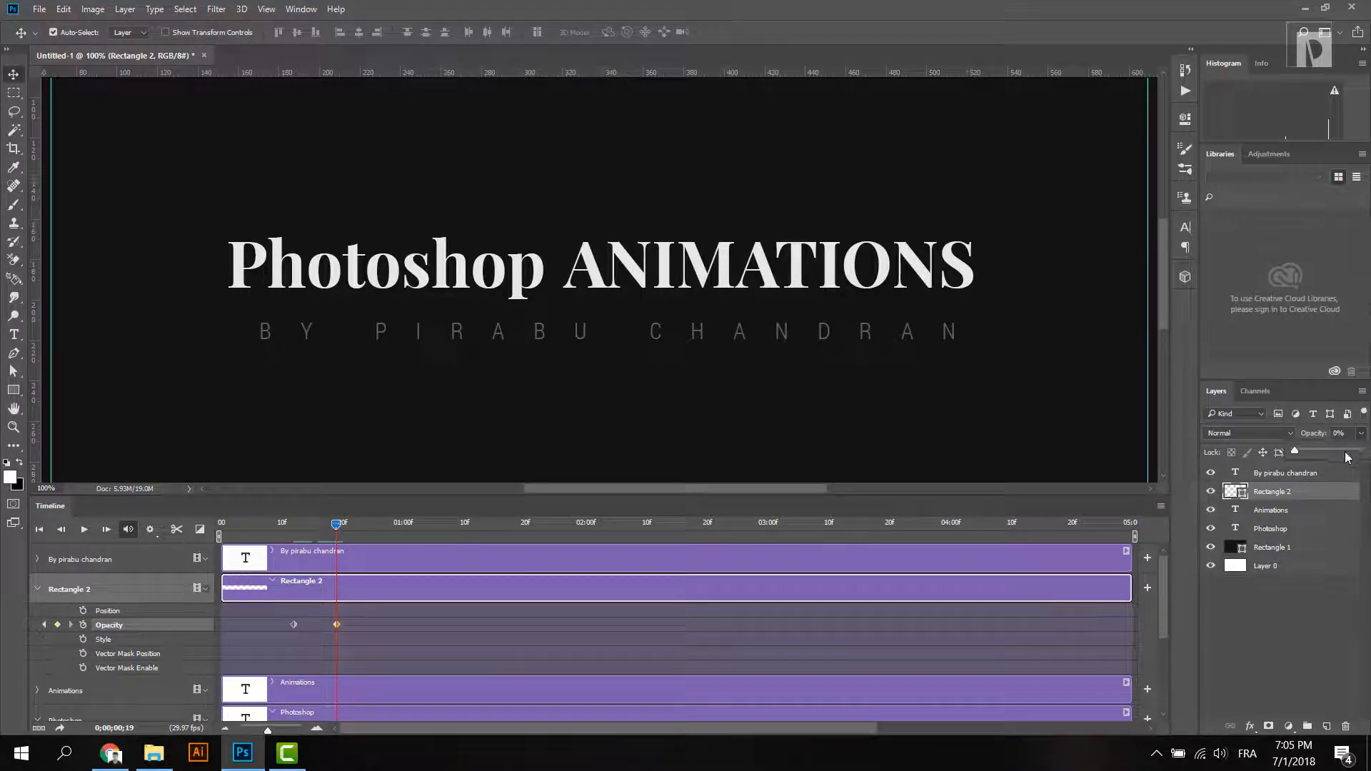
left_click(1359, 450)
- Play and scrub through the animation to check the underline's fade-in
key("space")
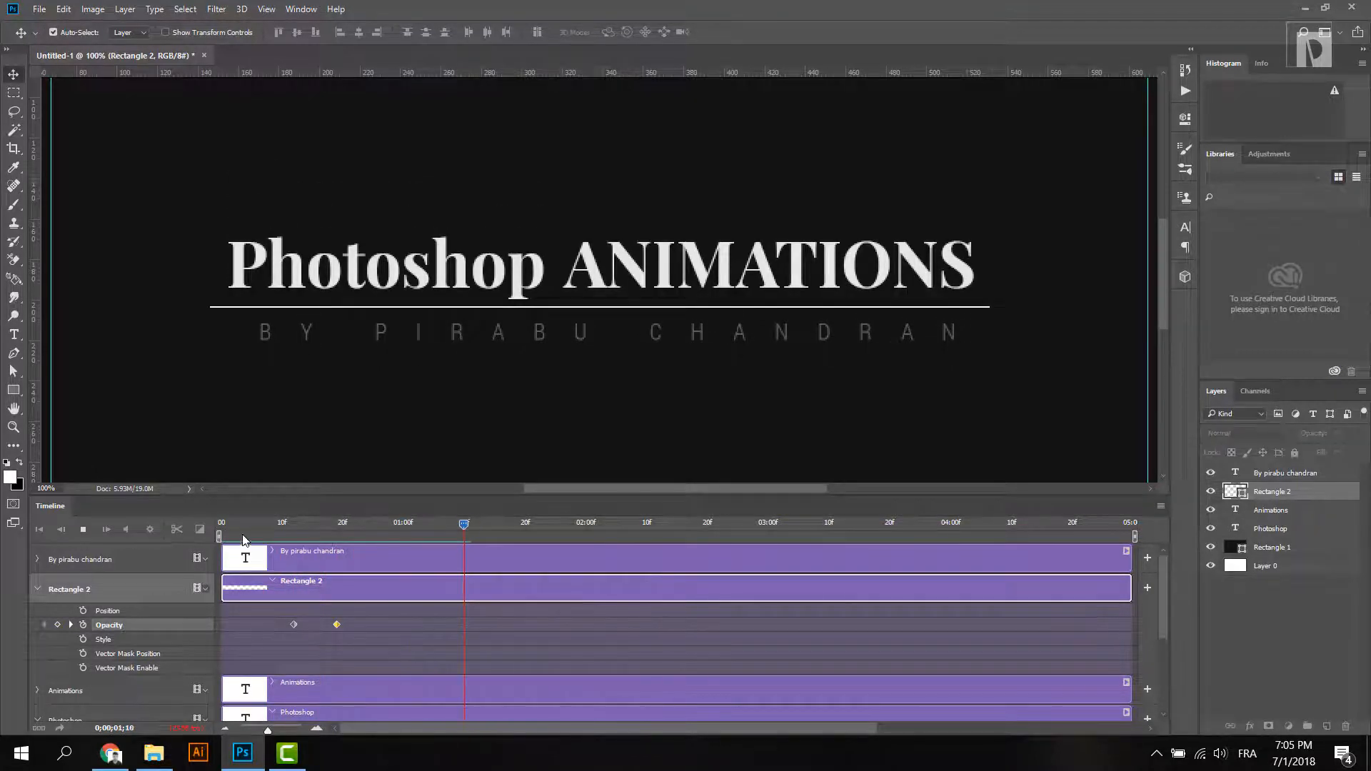
key("space")
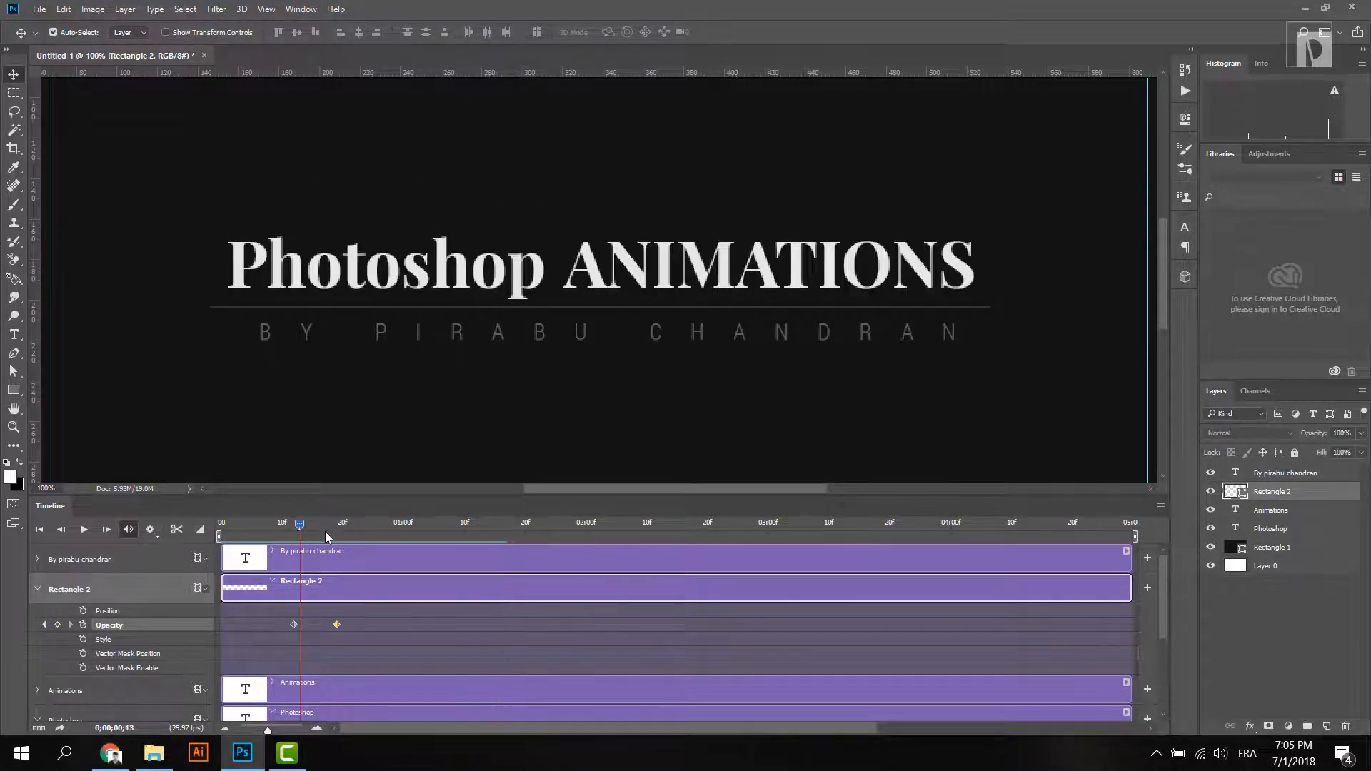
left_click_drag(324, 532, 317, 530)
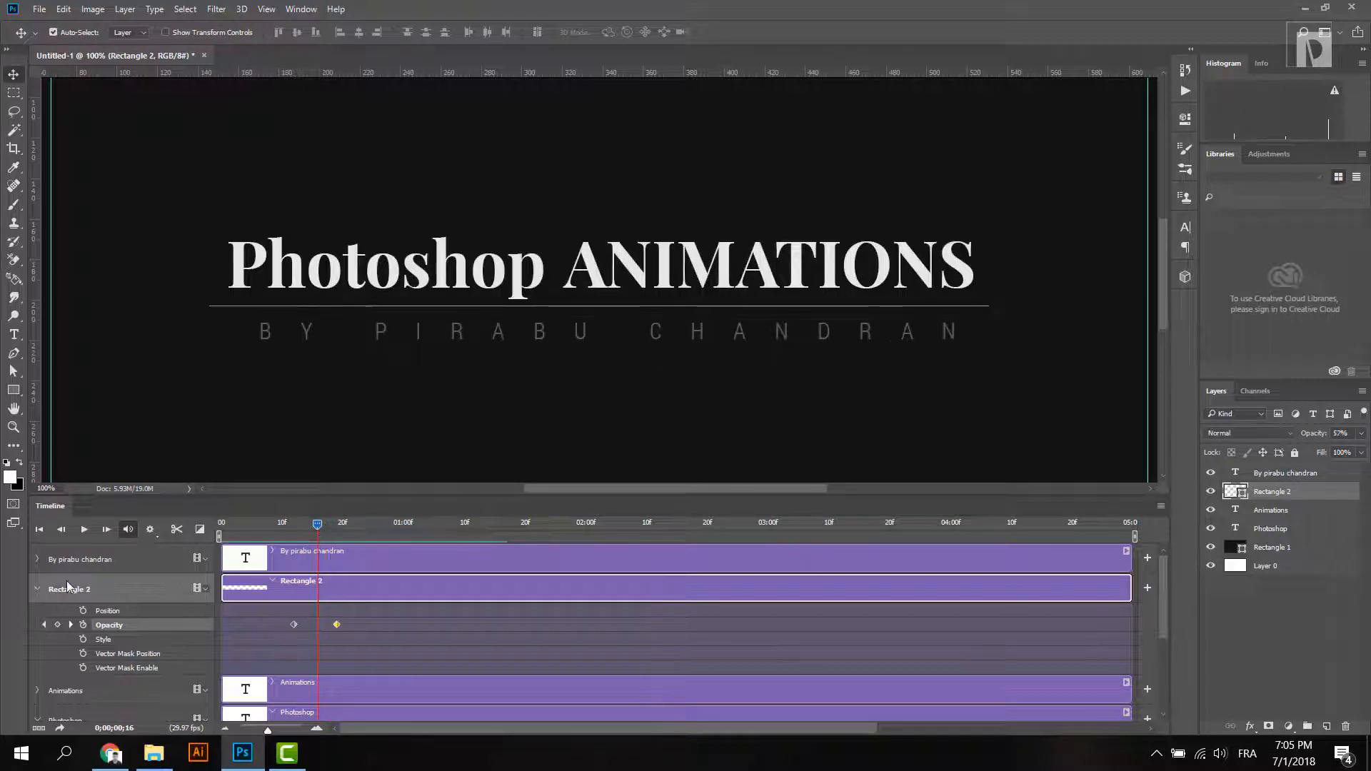
- Enable Opacity and Transform keyframing for the byline text layer at frame 17
left_click(37, 558)
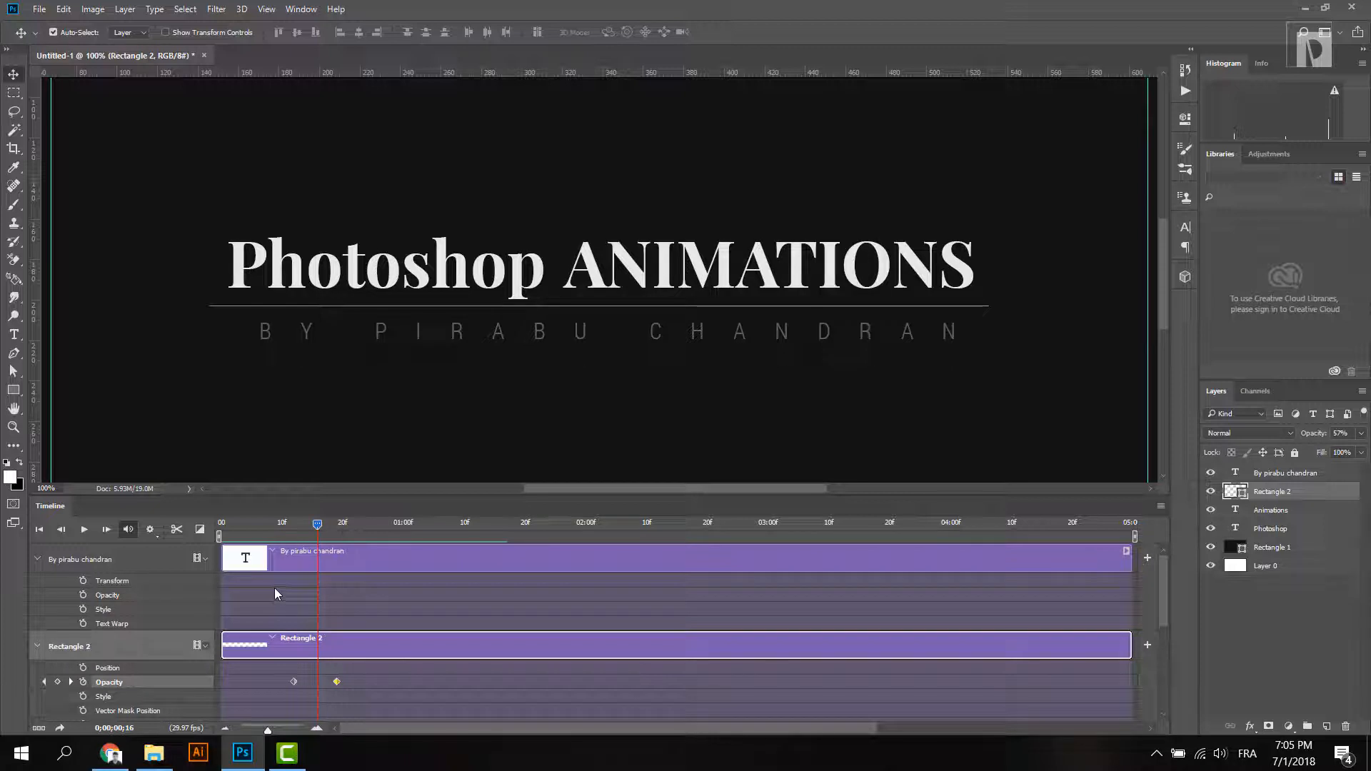
mouse_move(319, 530)
left_mouse_down()
mouse_move(330, 533)
mouse_move(314, 543)
mouse_move(334, 546)
mouse_move(322, 545)
left_mouse_up()
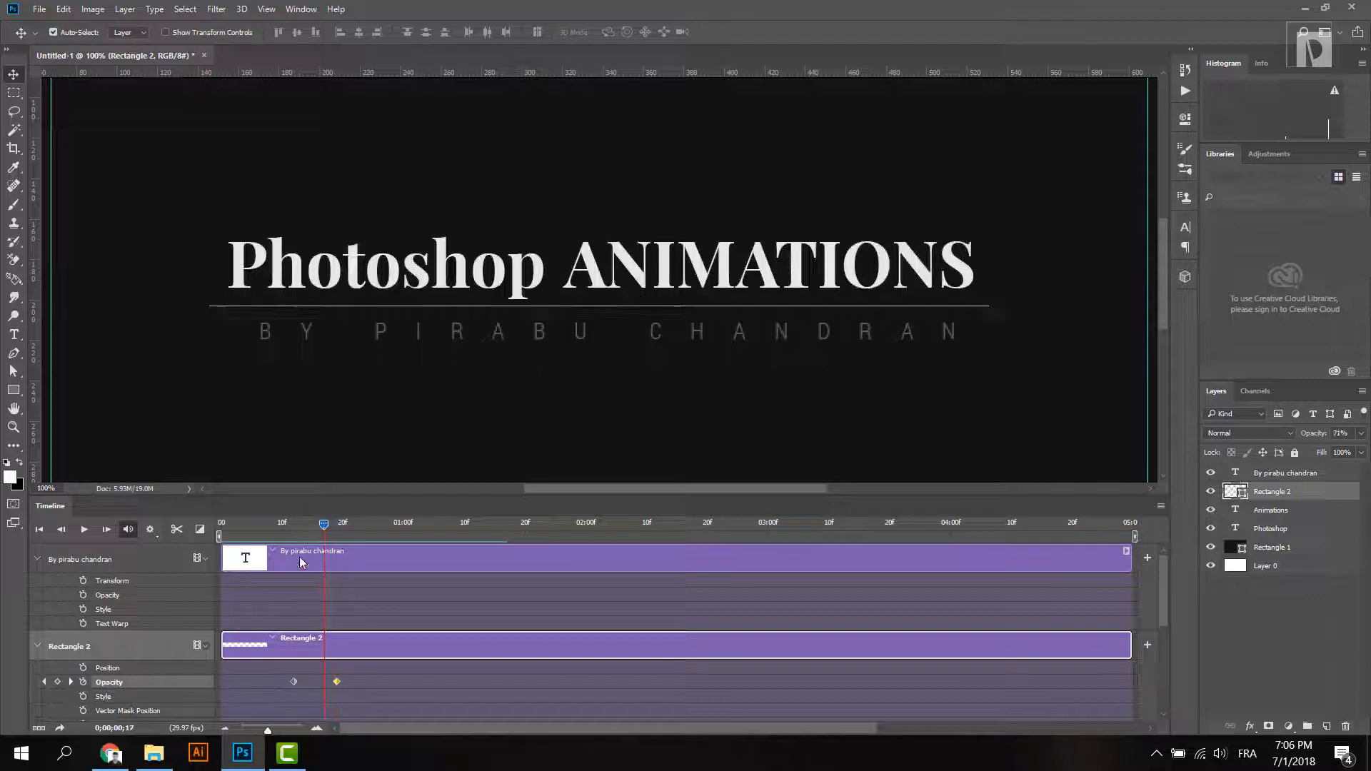
left_click(82, 595)
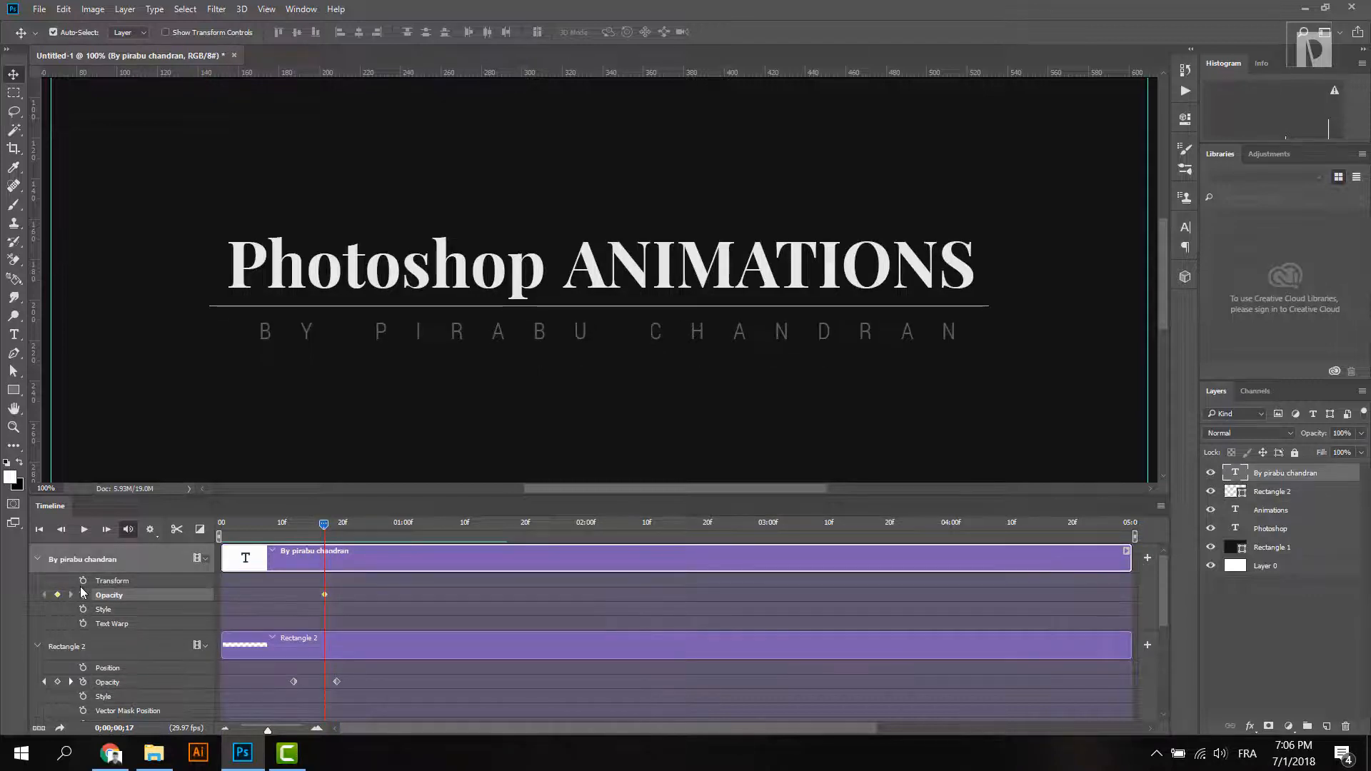
left_click(83, 580)
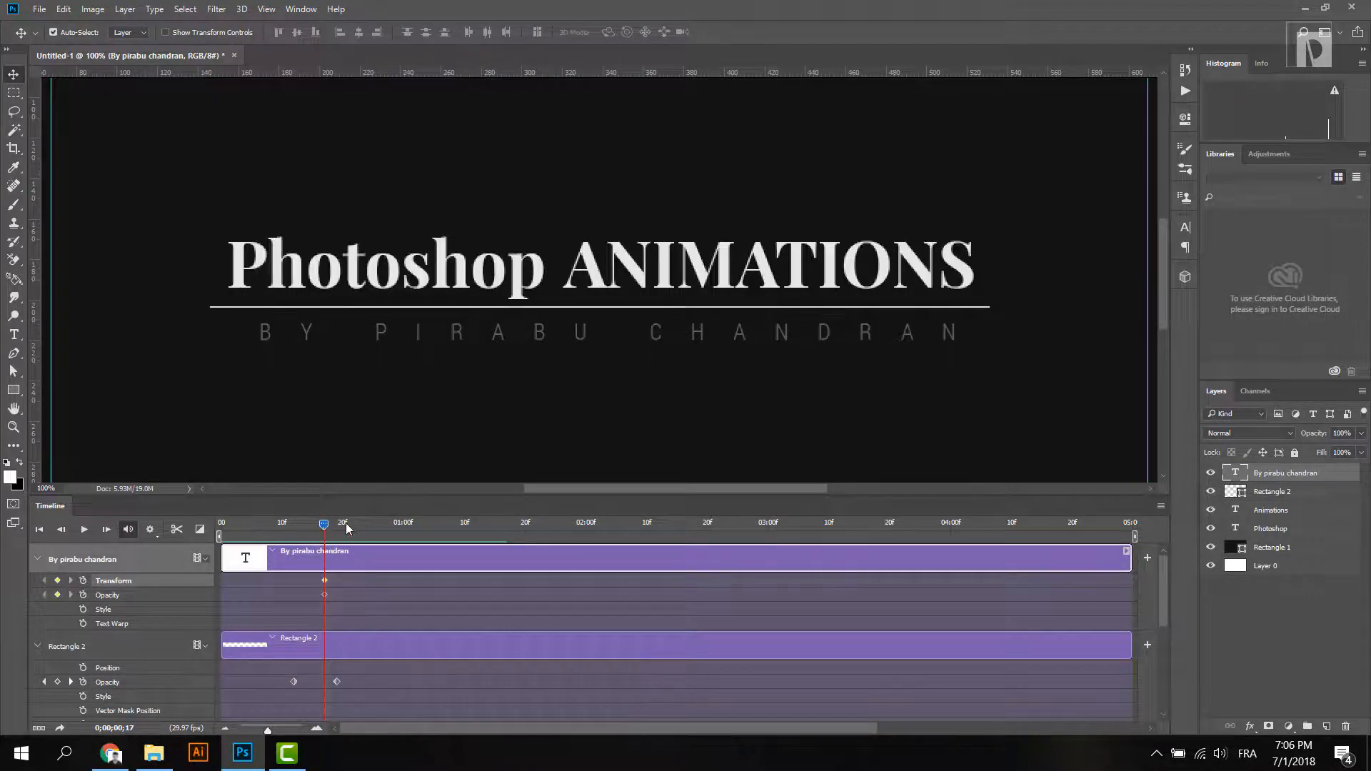
- Add Transform and Opacity keyframes to the byline layer at frame 26 and return the playhead to frame 17
left_click_drag(347, 528, 381, 529)
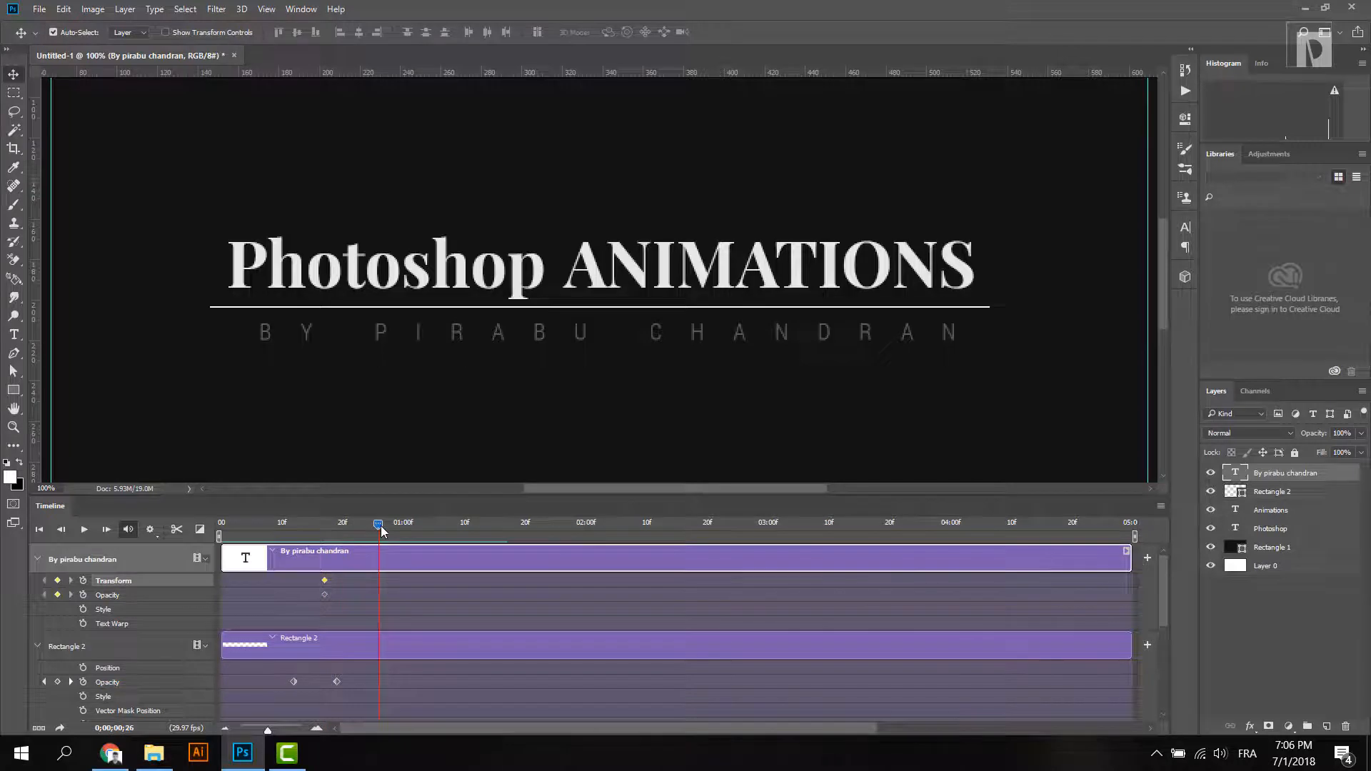
left_click(57, 596)
left_click_drag(379, 525, 323, 529)
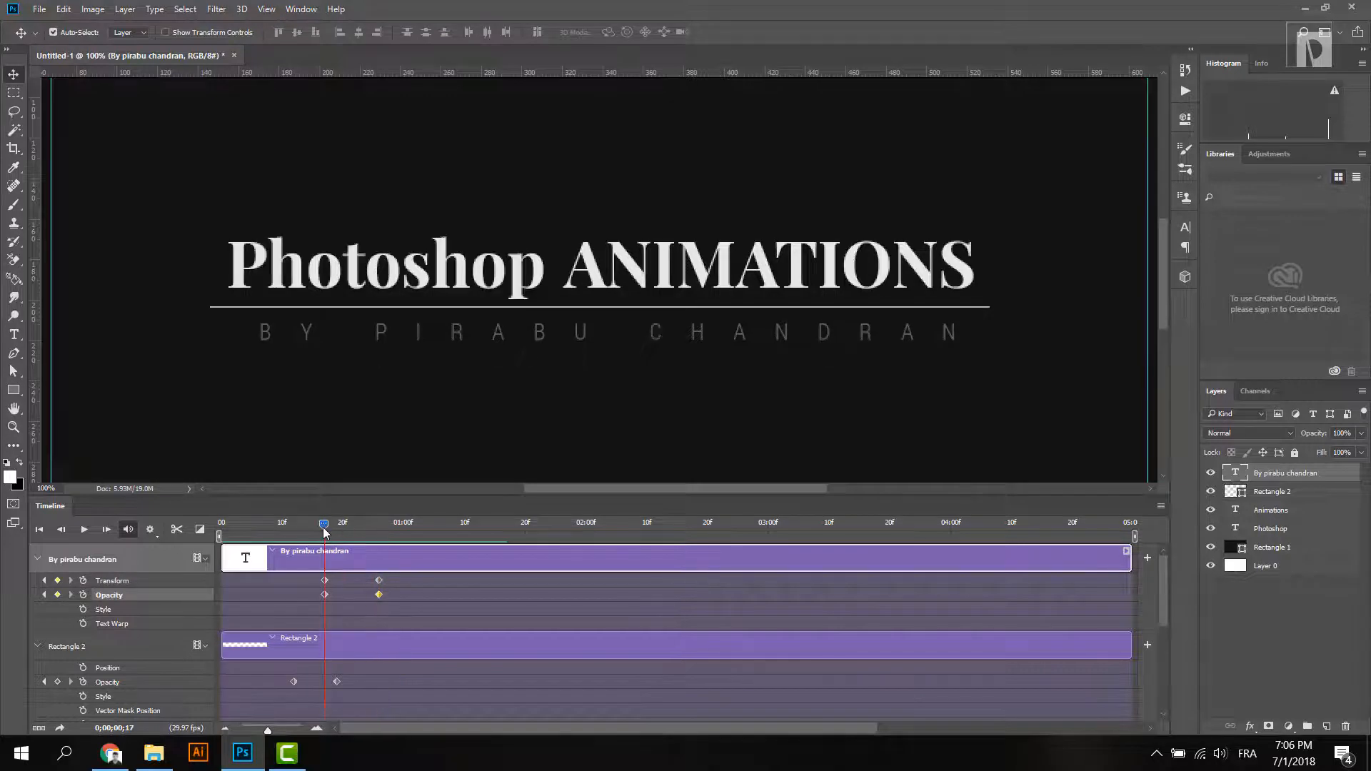
- Shift the byline text down about 20 px at its frame 17 Transform keyframe
left_click(325, 595)
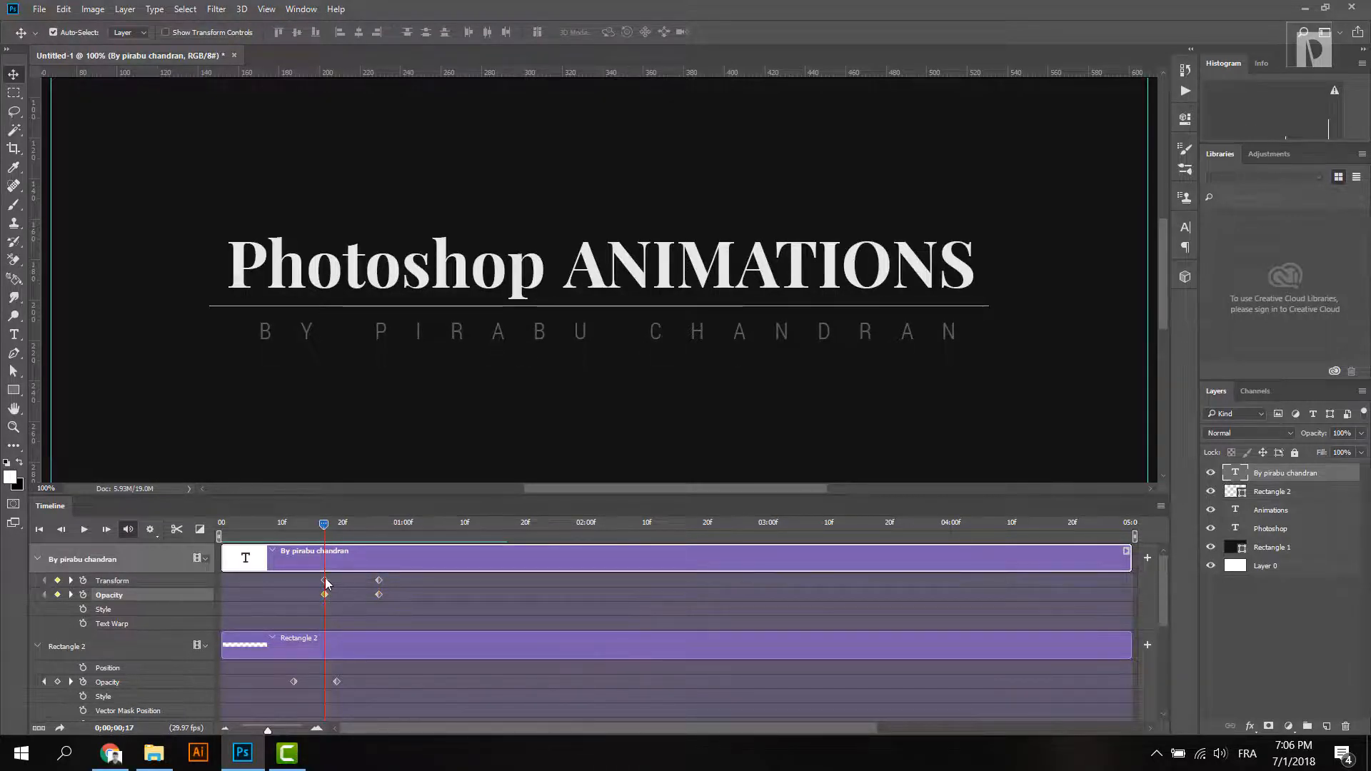
left_click(325, 581)
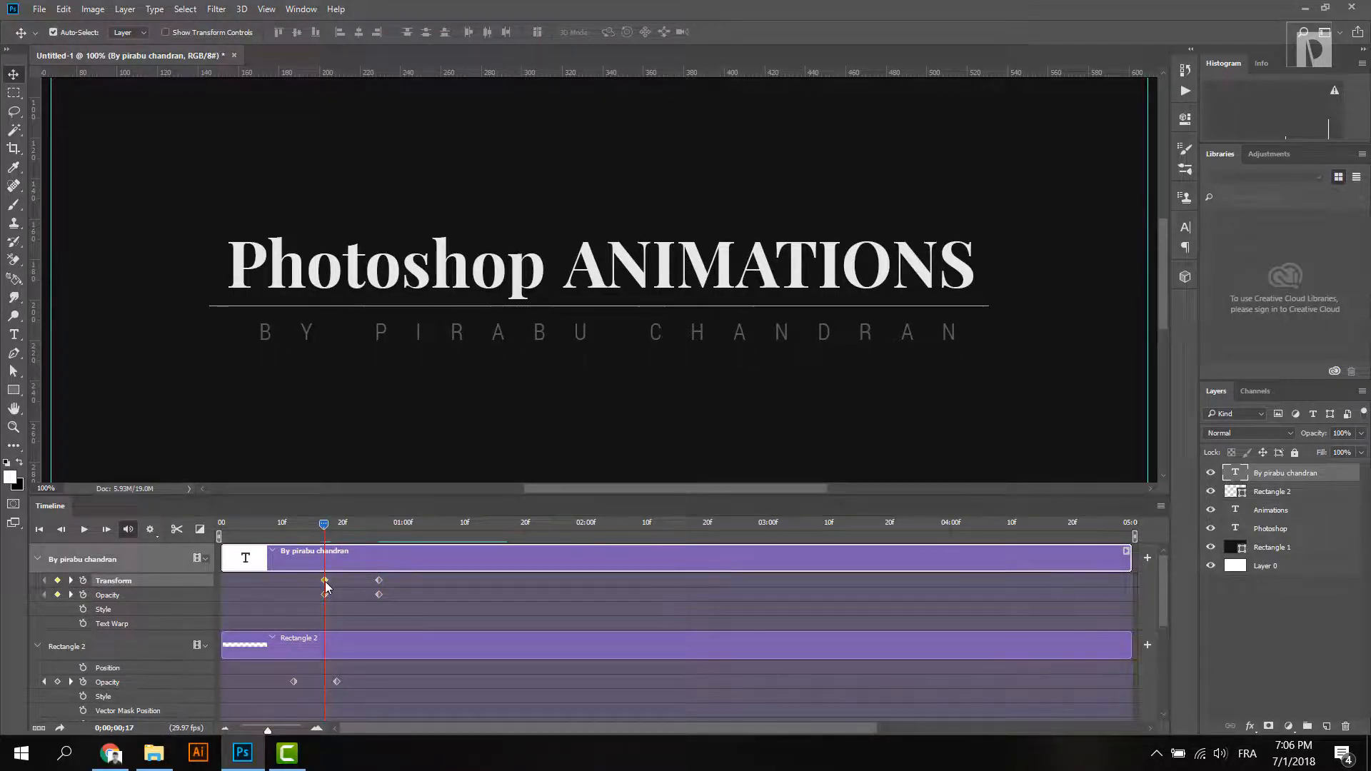
key("Down")
key("Down")
key("Down")
key("Down")
key("Down")
key("Down")
key("Down")
key("Down")
key("Down")
key("Down")
key("Down")
key("Down")
key("Down")
key("Down")
key("Down")
key("Down")
key("Down")
key("Down")
key("Down")
key("Down")
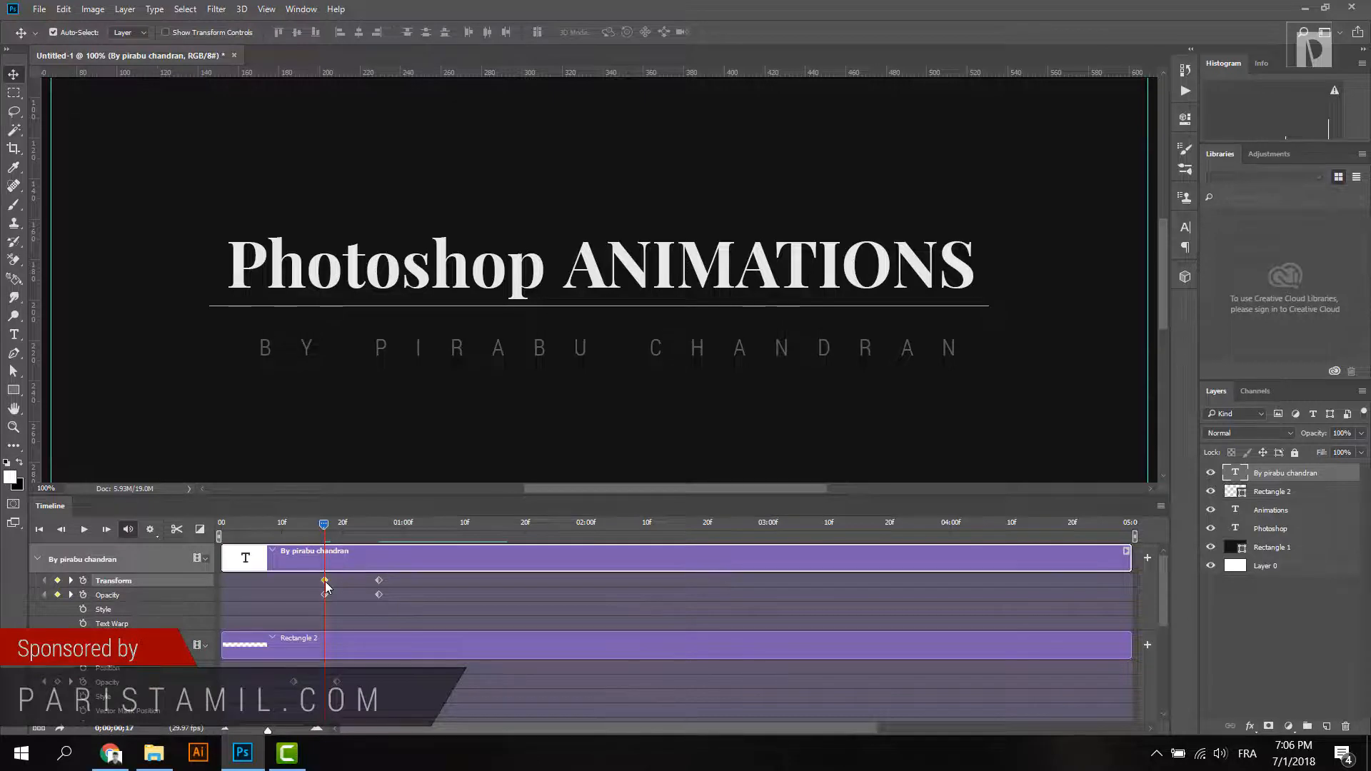
- Set the byline layer's opacity to 0% at its frame 17 Opacity keyframe
left_click(325, 596)
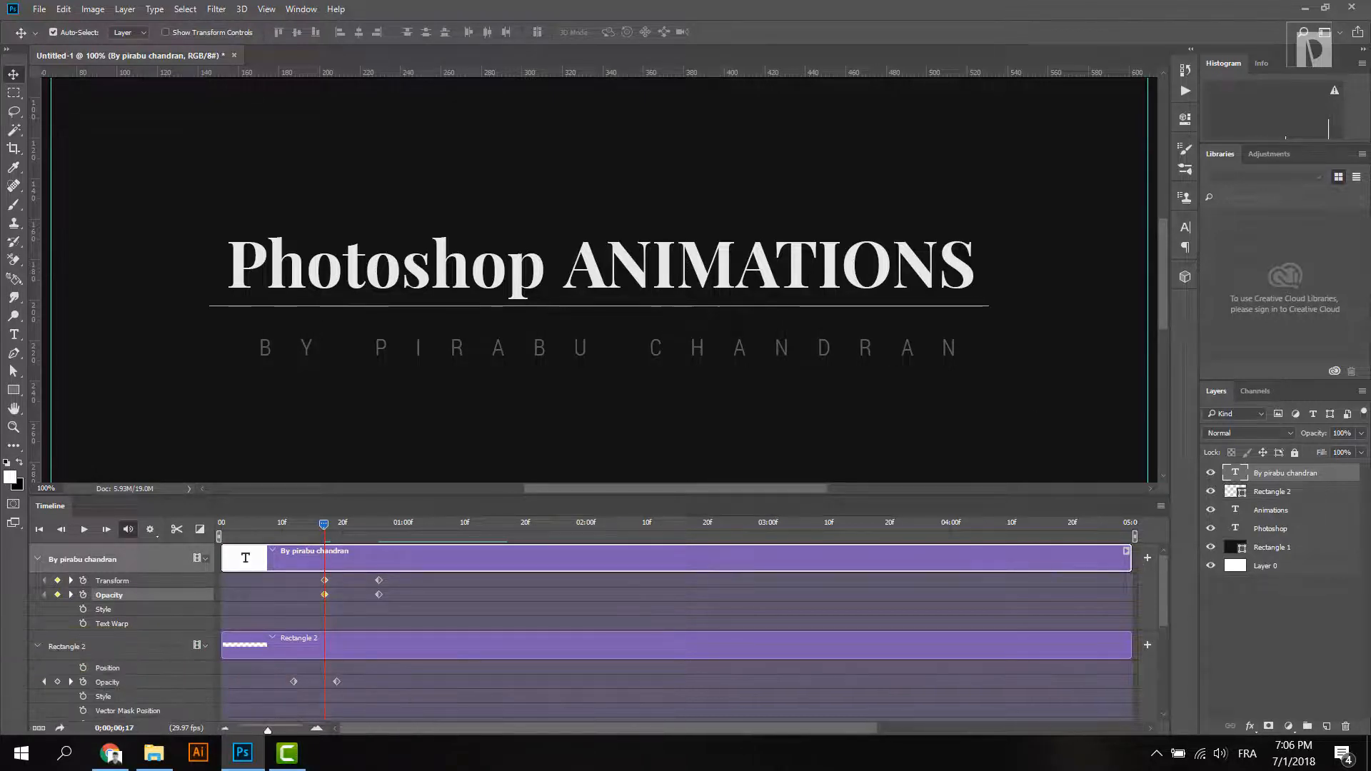
left_click(1362, 434)
left_click_drag(1361, 451, 1290, 460)
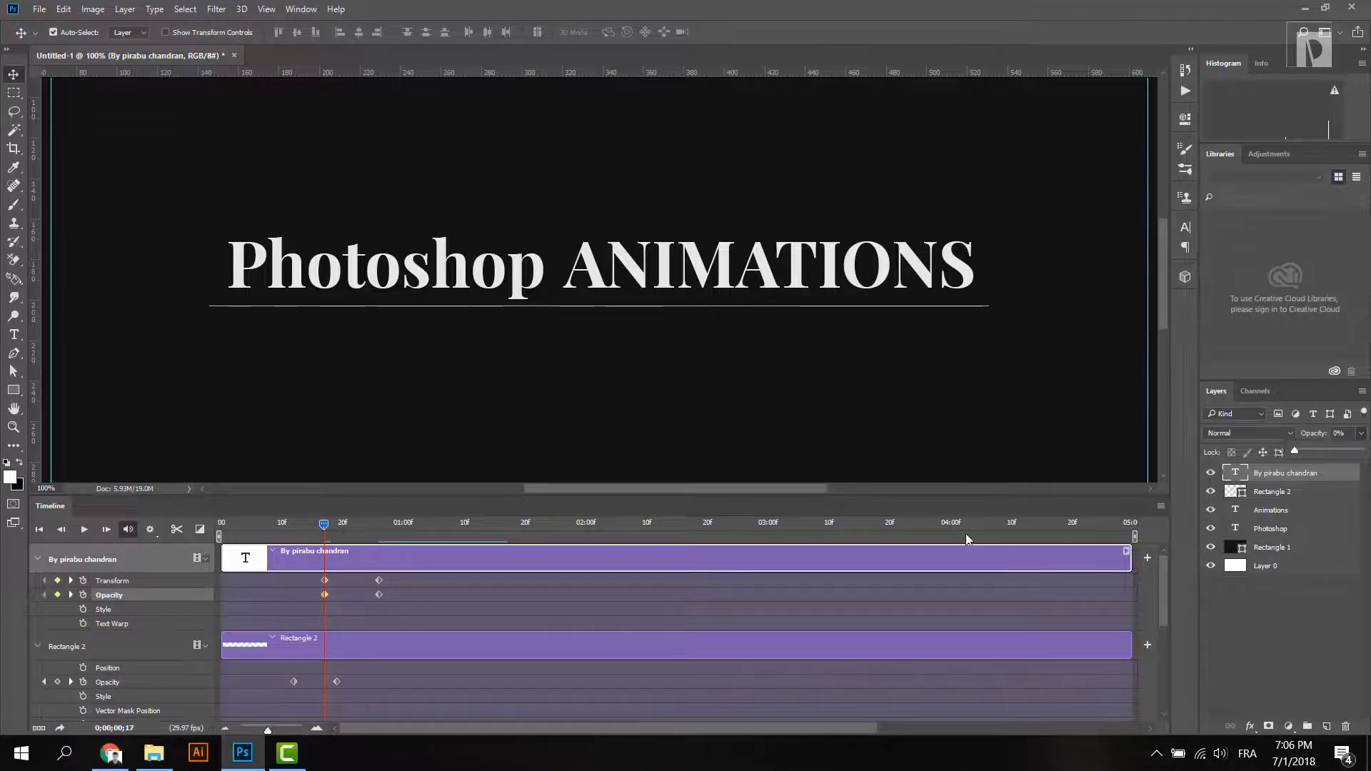
- Play the animation from the start to check the byline's slide and fade-in
left_click_drag(325, 525, 113, 539)
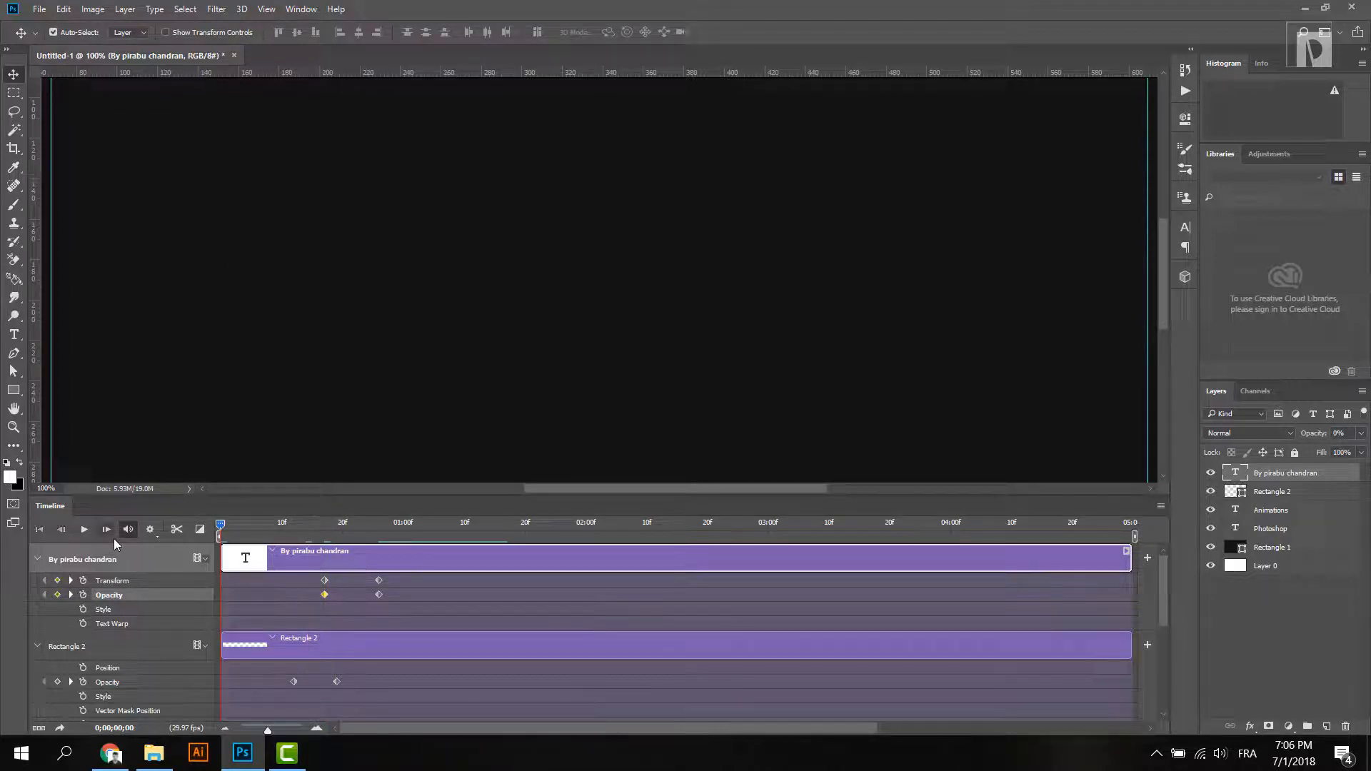
key("space")
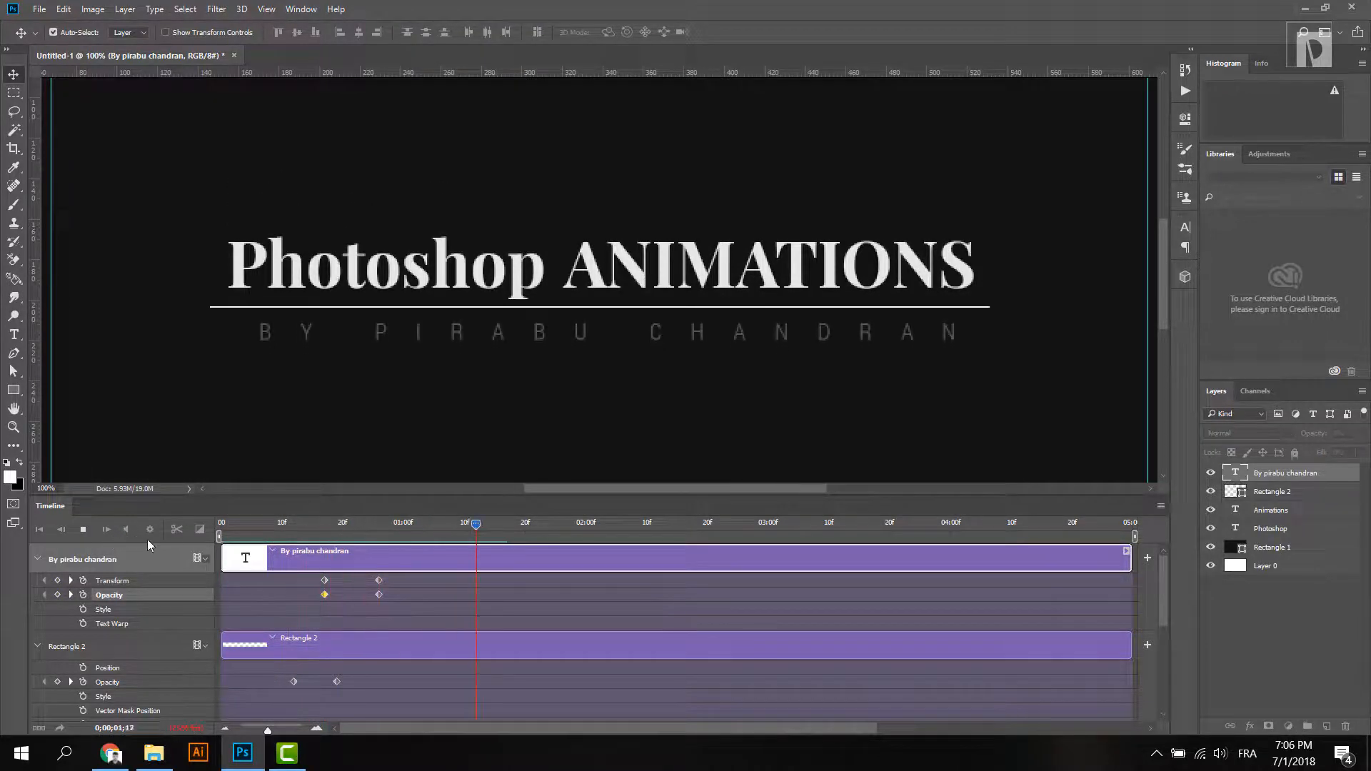
key("space")
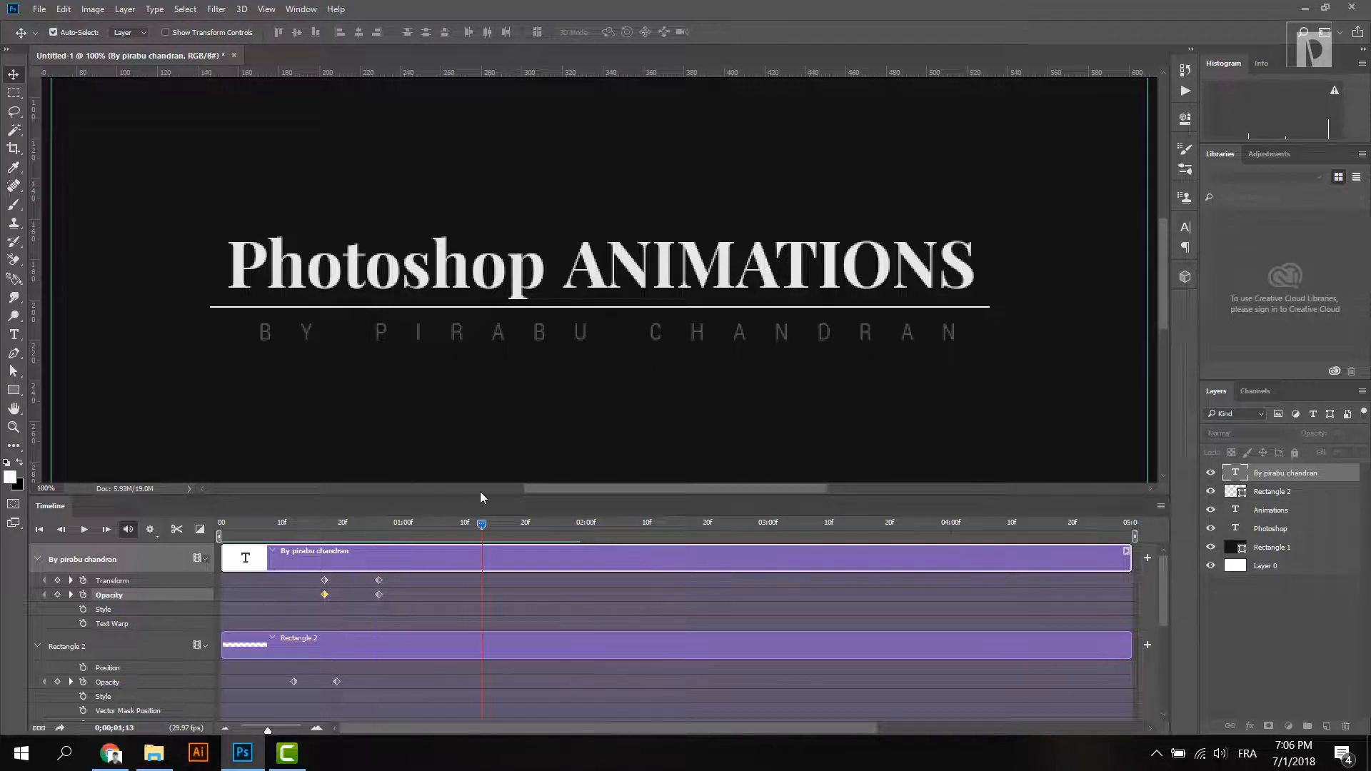
left_click_drag(481, 492, 492, 494)
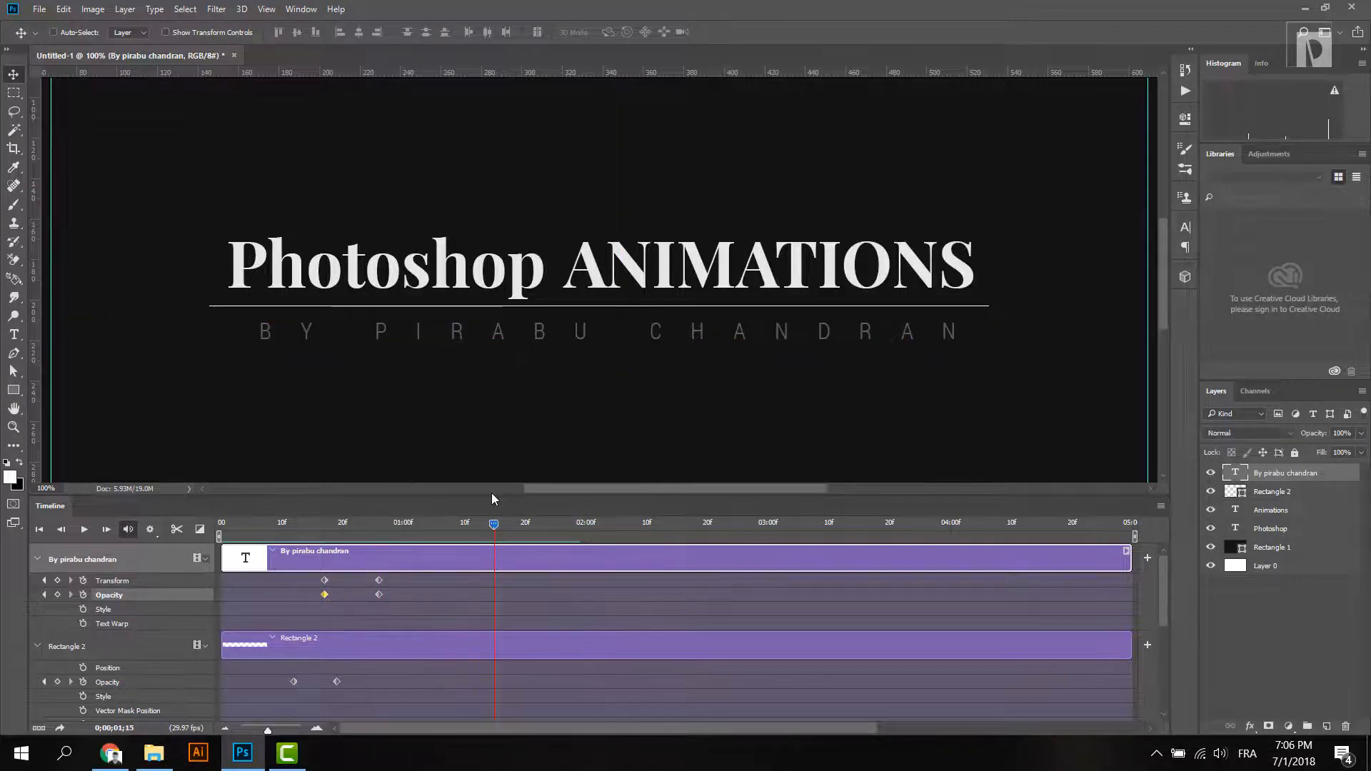
key("ctrl+s")
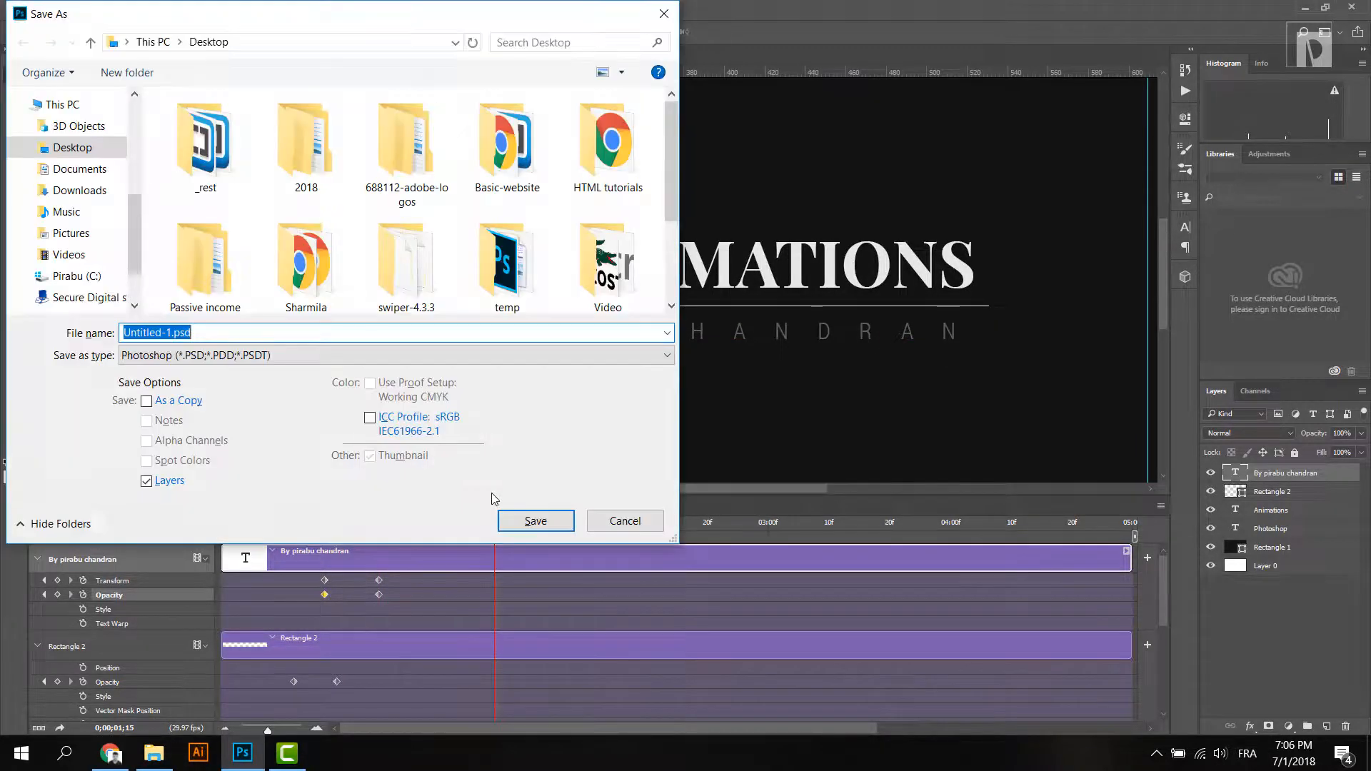
left_click(602, 529)
- Add a new empty layer above the byline text layer with the playhead at 0;00;01;11
left_click(427, 539)
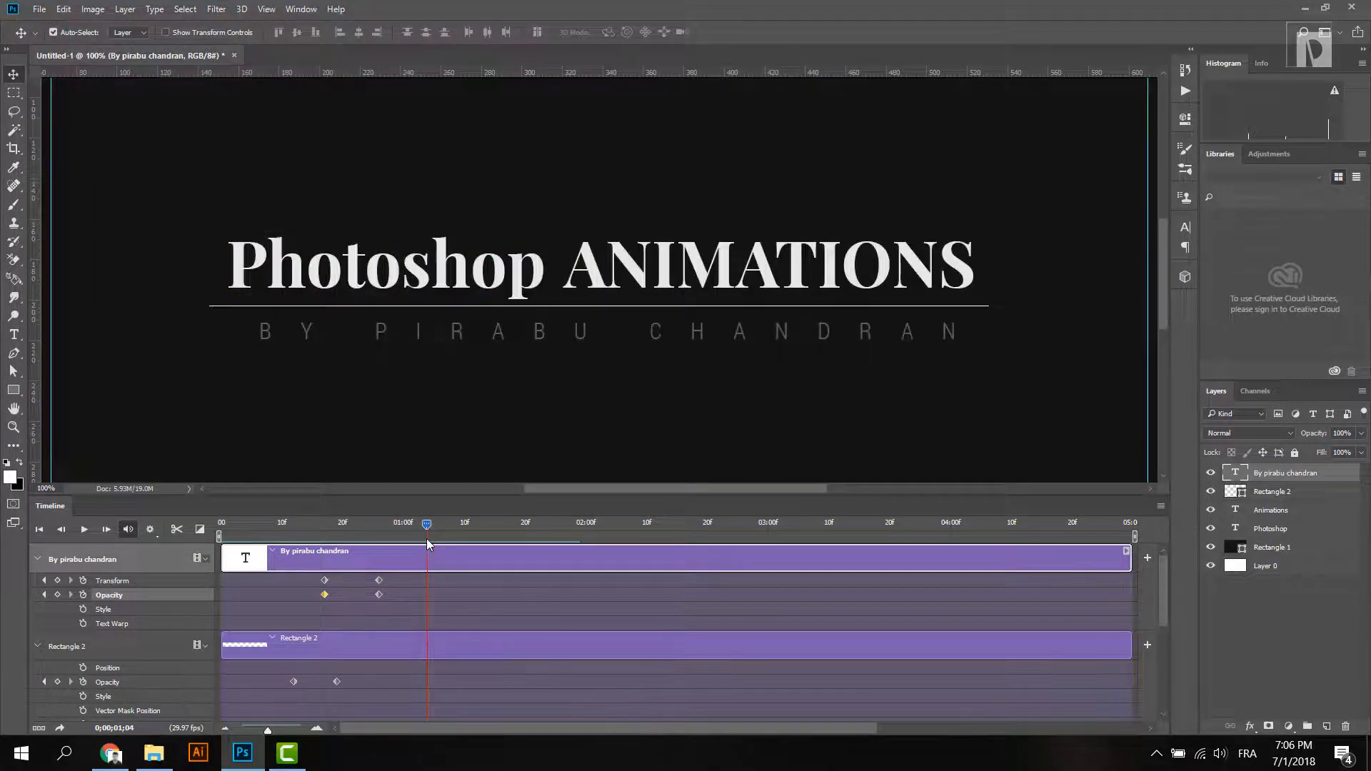
left_click_drag(428, 530, 470, 532)
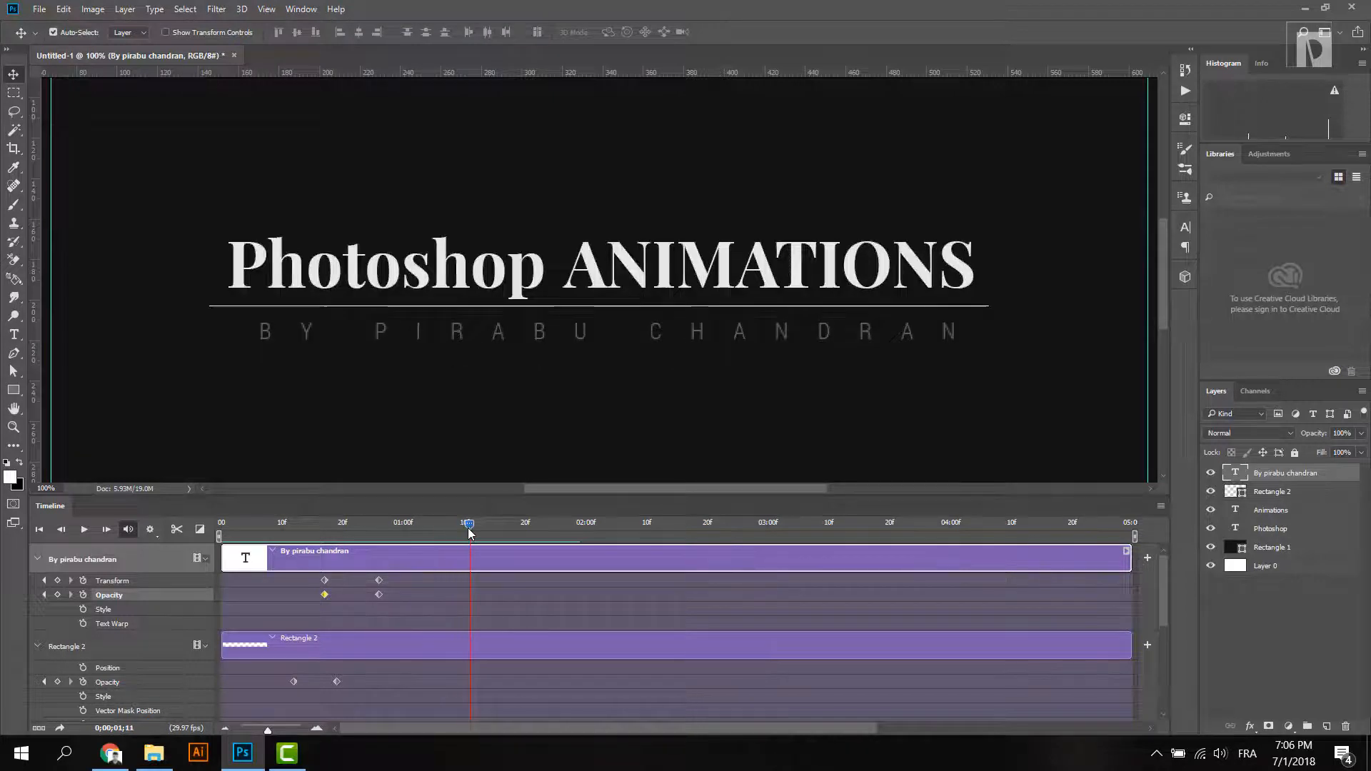
left_click(773, 354)
key("ctrl+minus")
key("ctrl+minus")
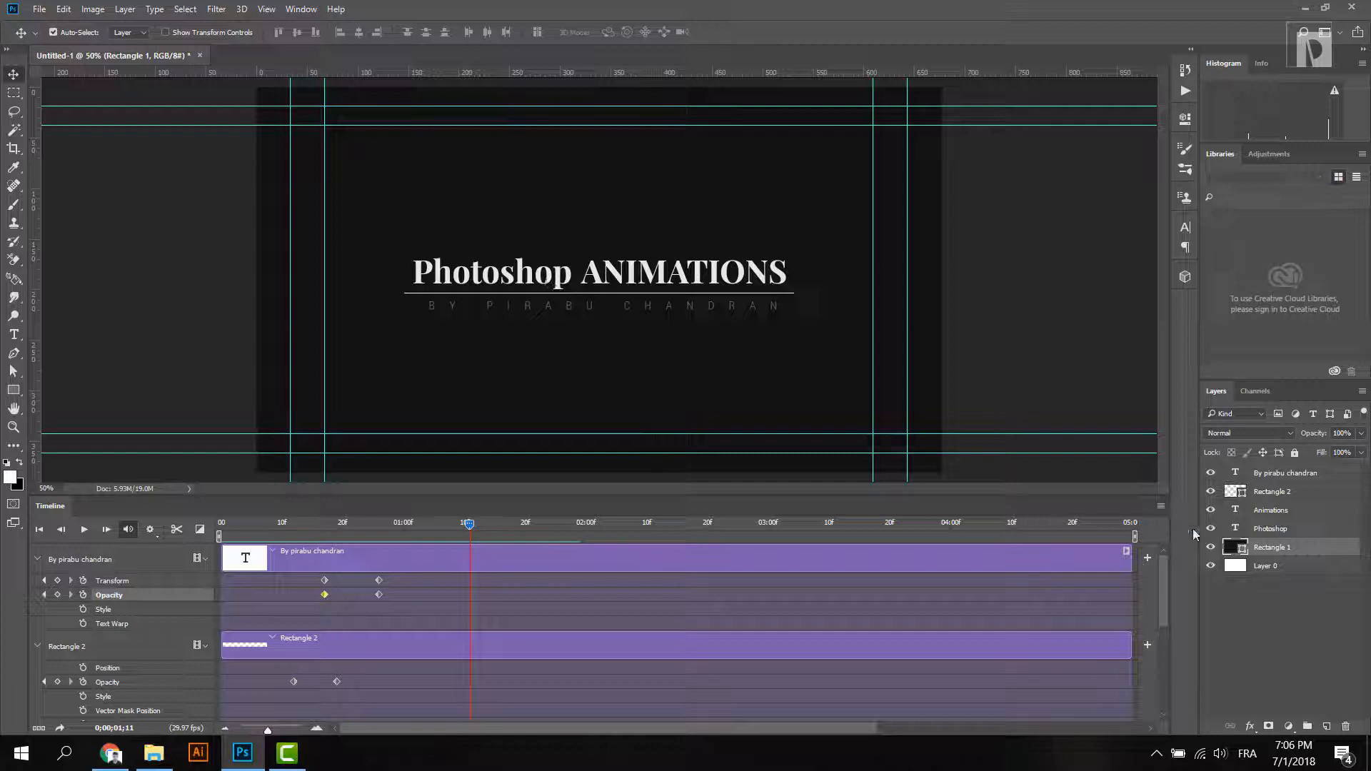
left_click(1282, 493)
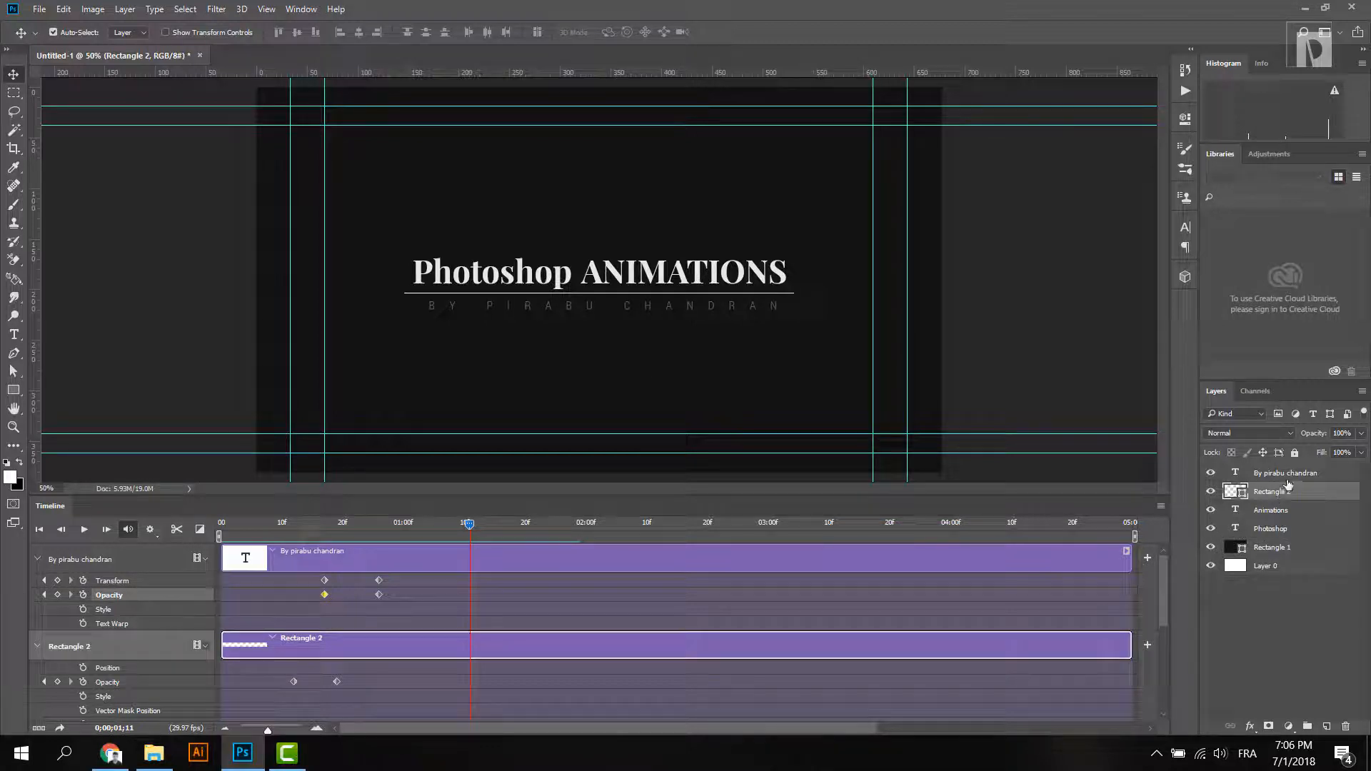
left_click(1285, 473)
left_click(1327, 726)
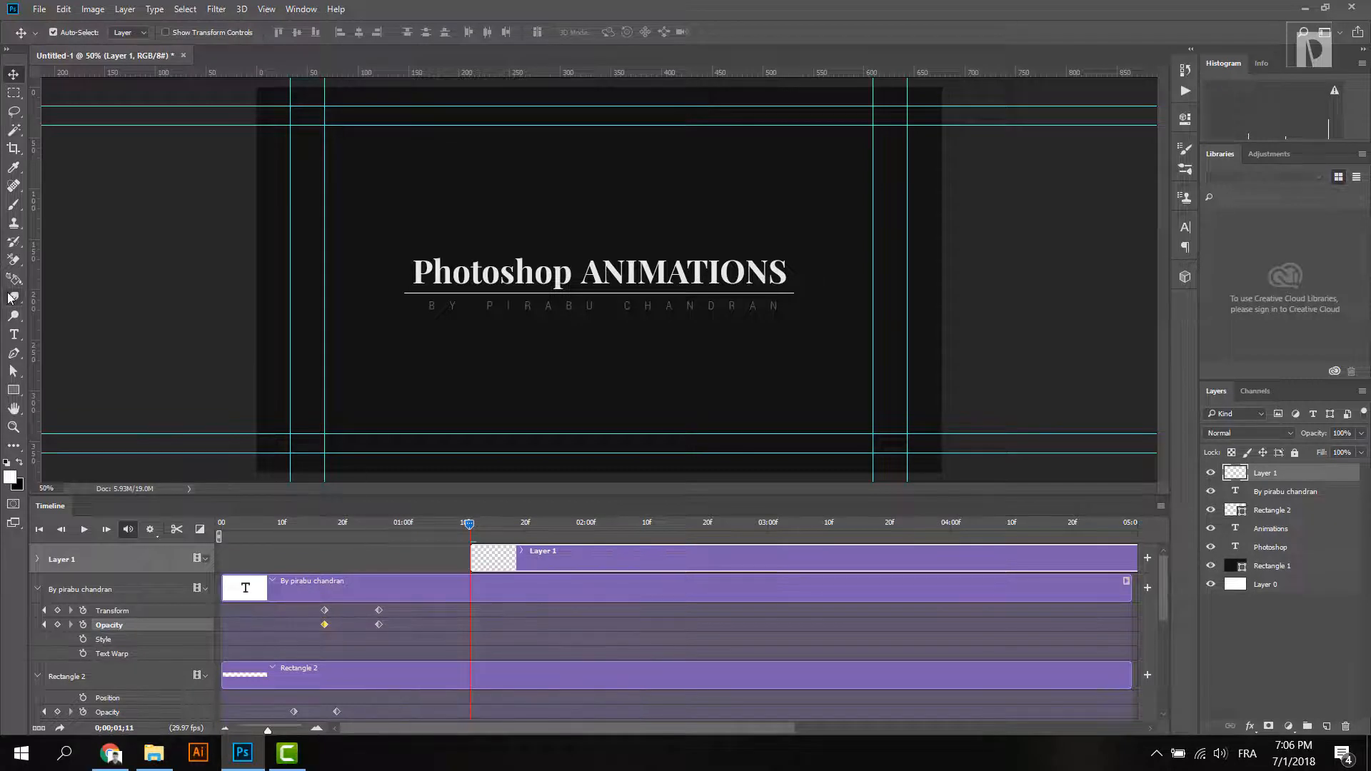
- Draw a white circle about 2658 px in diameter with the Ellipse tool so that it covers the whole canvas
left_click(14, 390)
left_click(51, 419)
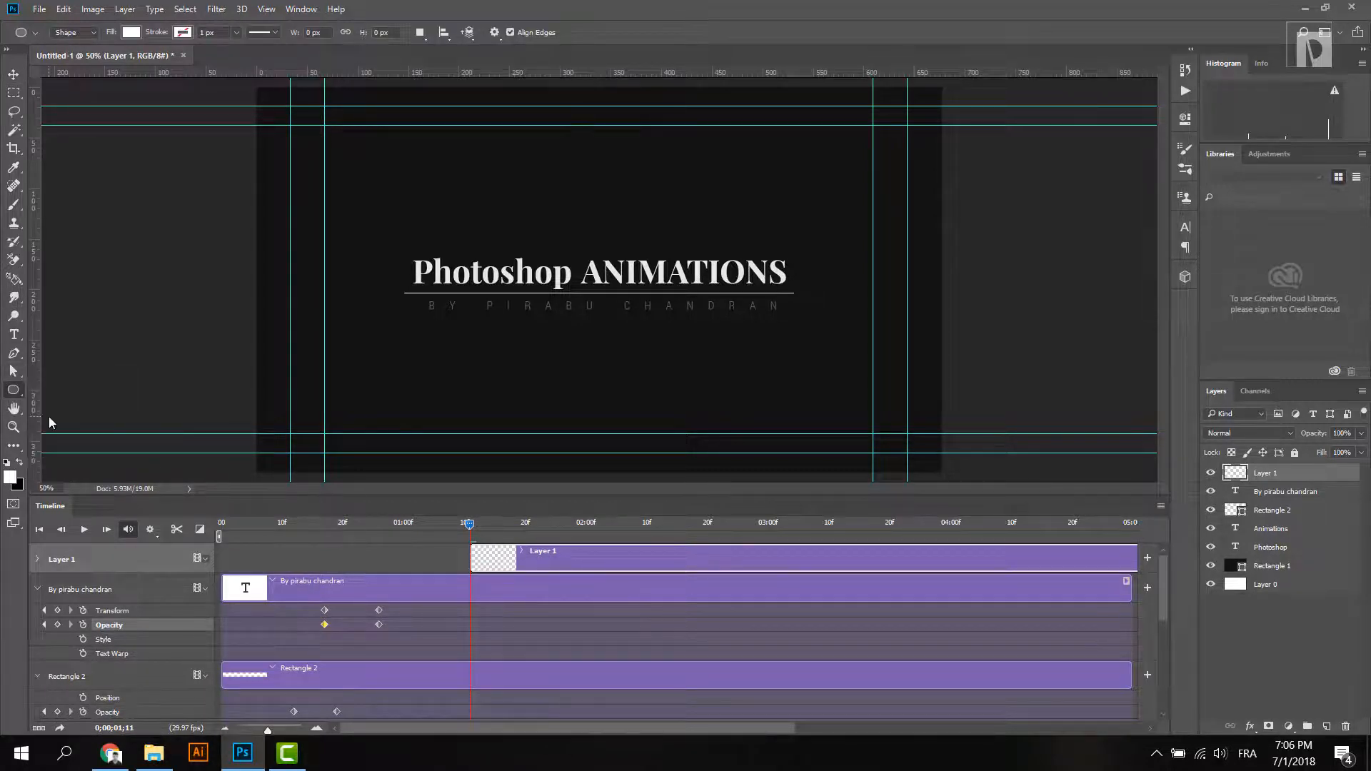
key("ctrl+minus")
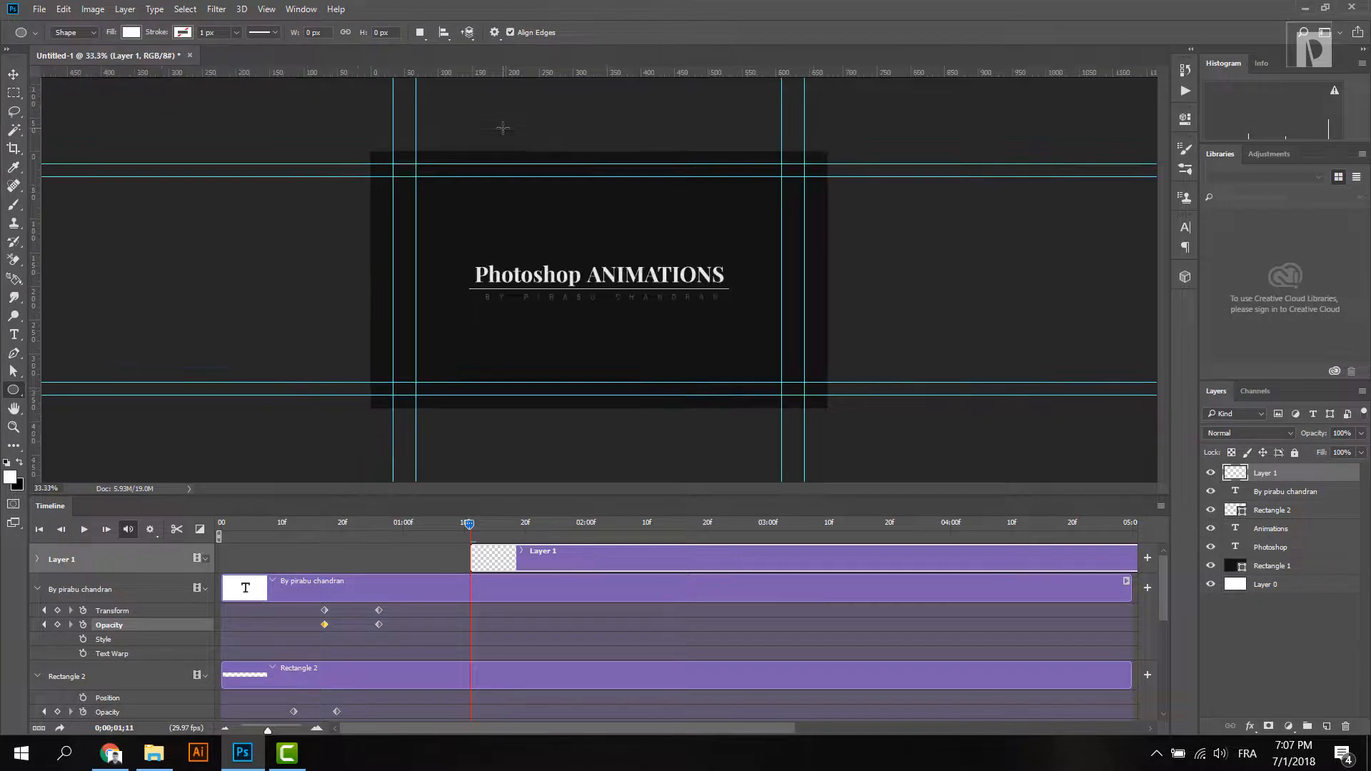
mouse_move(501, 153)
left_mouse_down()
mouse_move(647, 272)
mouse_move(673, 322)
left_mouse_up()
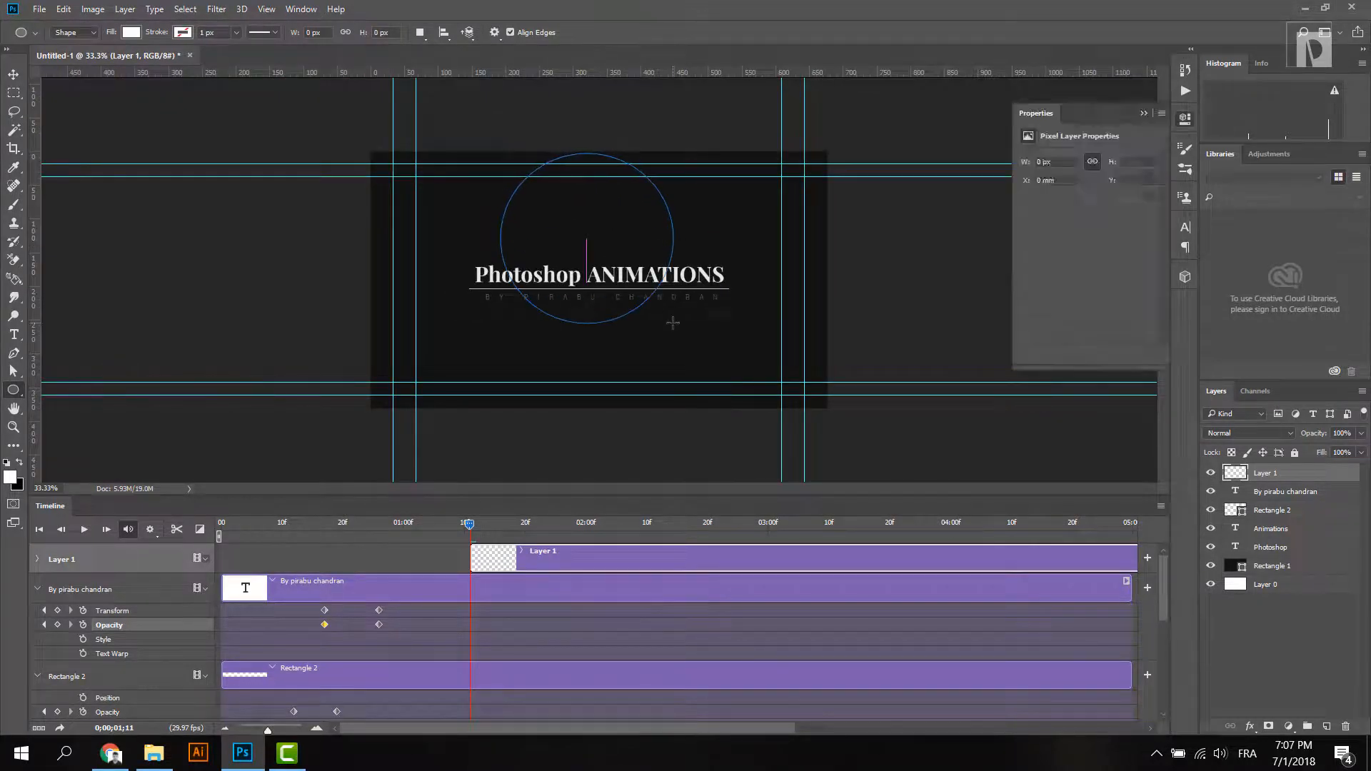
key("ctrl+z")
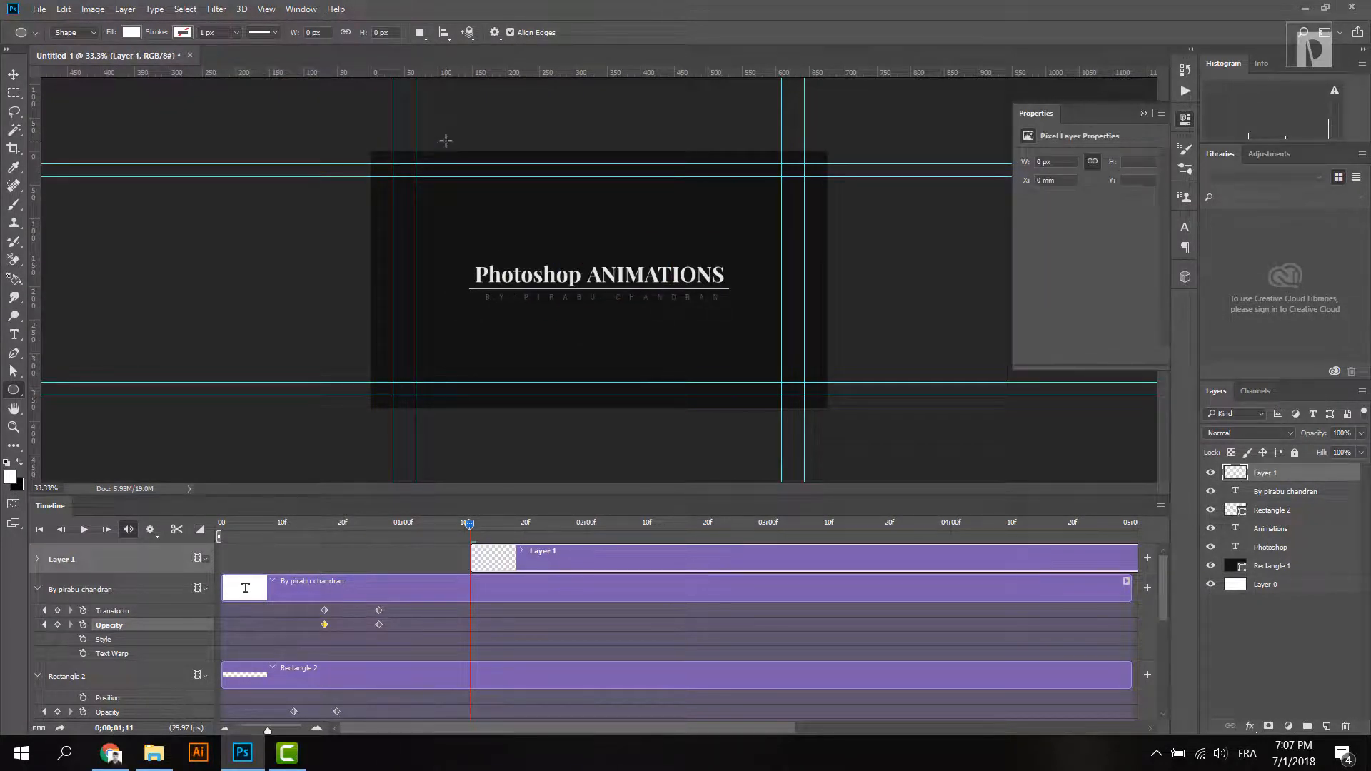
key("ctrl+minus")
key("ctrl+minus")
left_click_drag(448, 142, 950, 457)
- Center the large white circle on the canvas and convert its layer to a smart object
left_click(13, 74)
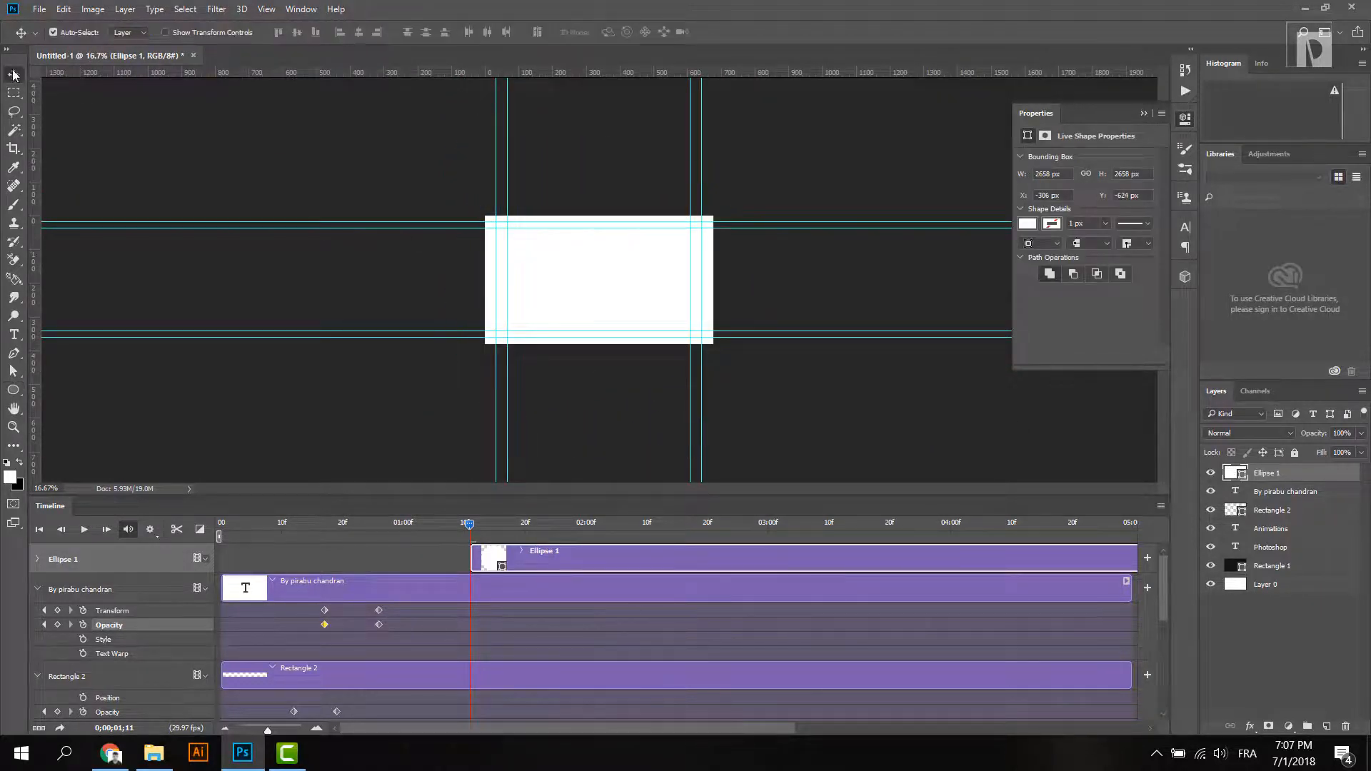
left_click_drag(605, 319, 597, 299)
right_click(1285, 473)
left_click(1005, 315)
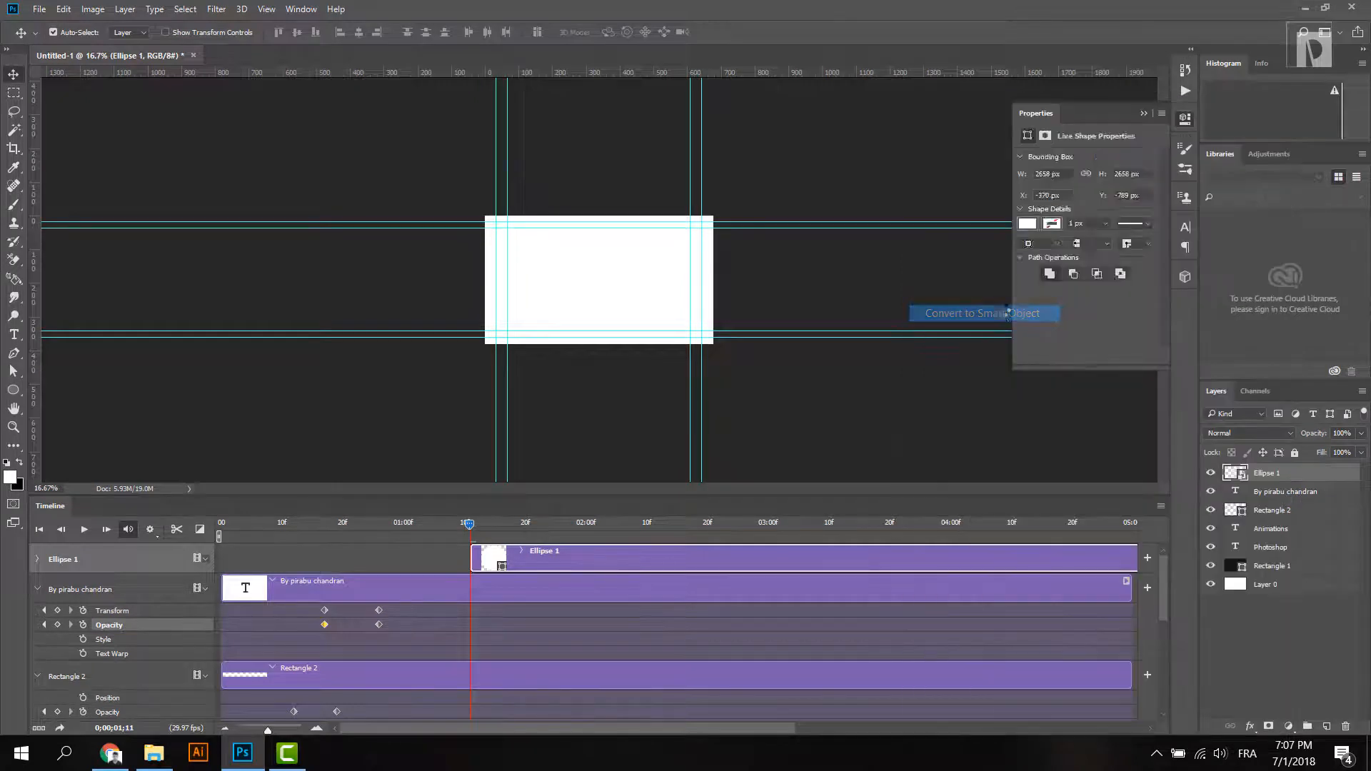
- Scale the circle down to 2.48% and position it over the letter O in ANIMATIONS
key("ctrl+t")
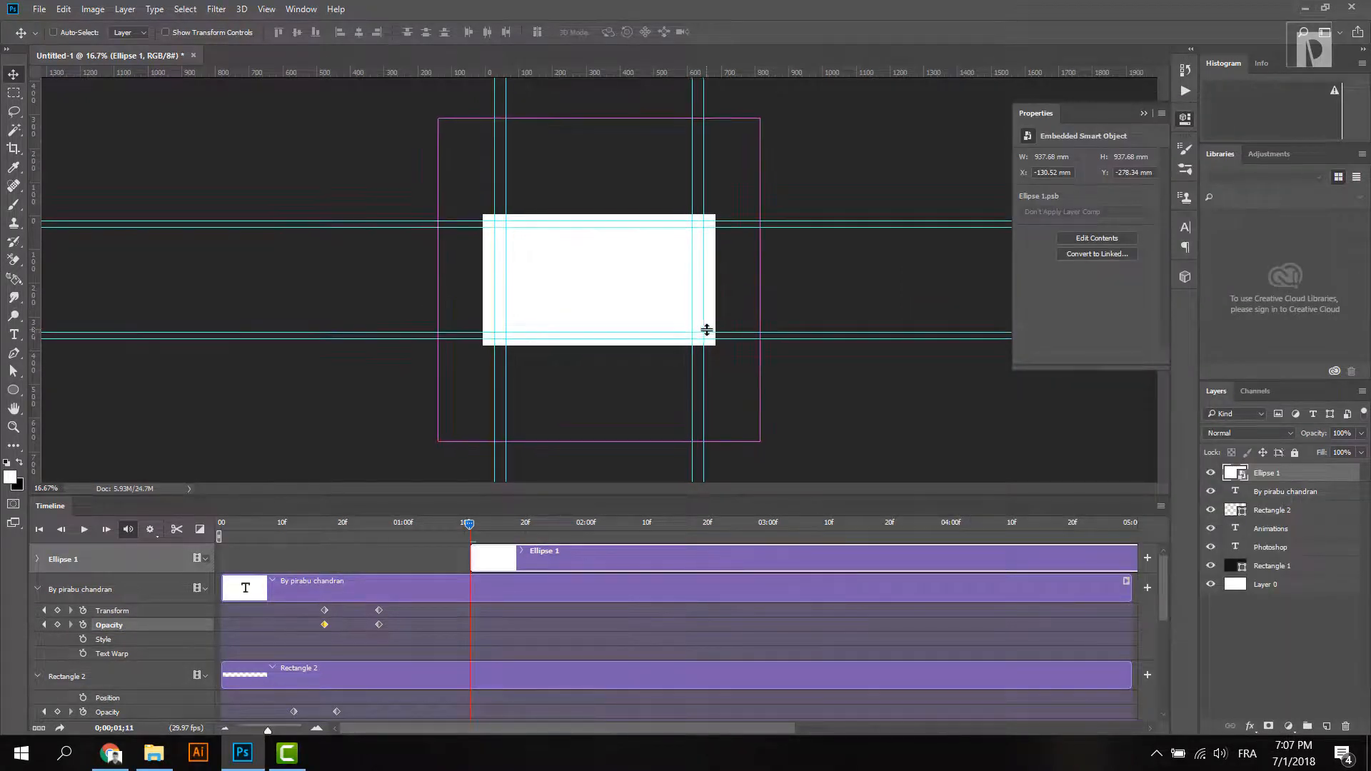
key("ctrl+plus")
key("ctrl+minus")
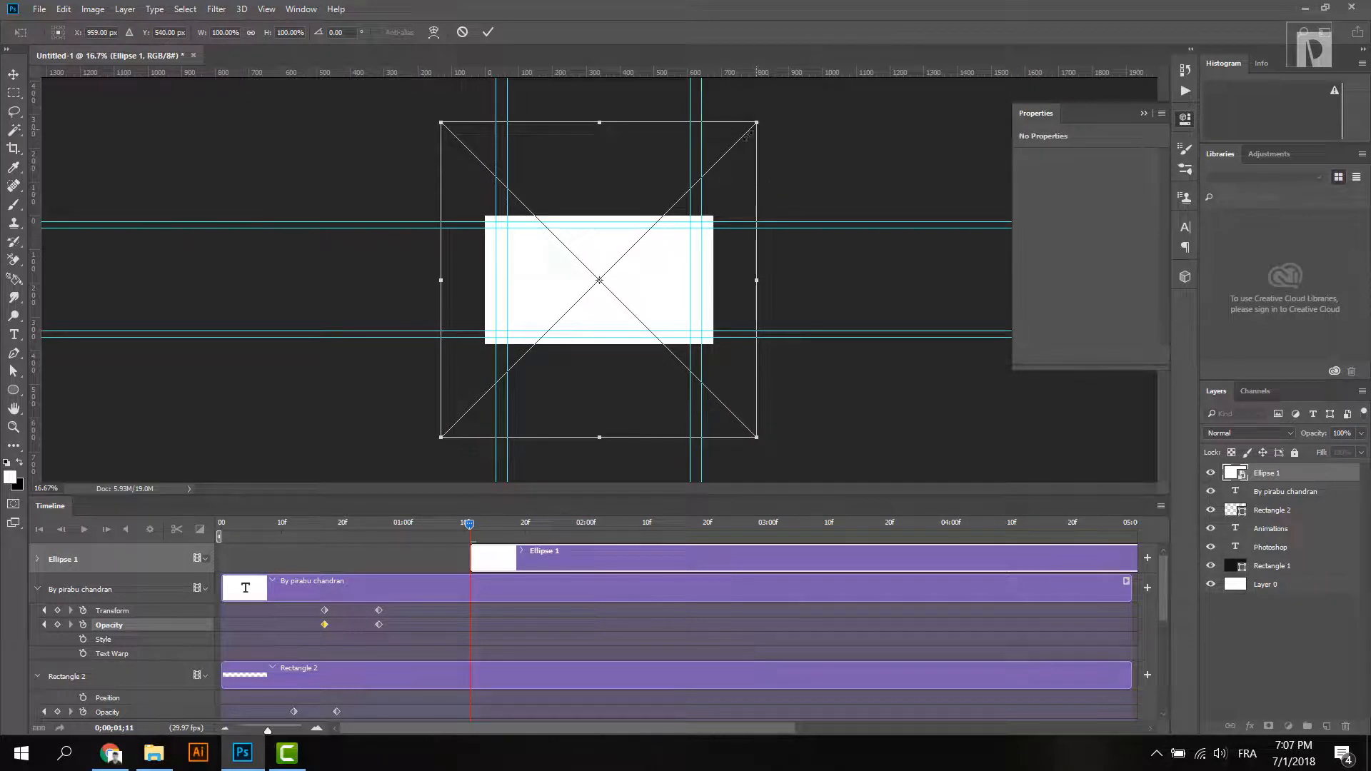
left_click_drag(748, 135, 602, 259)
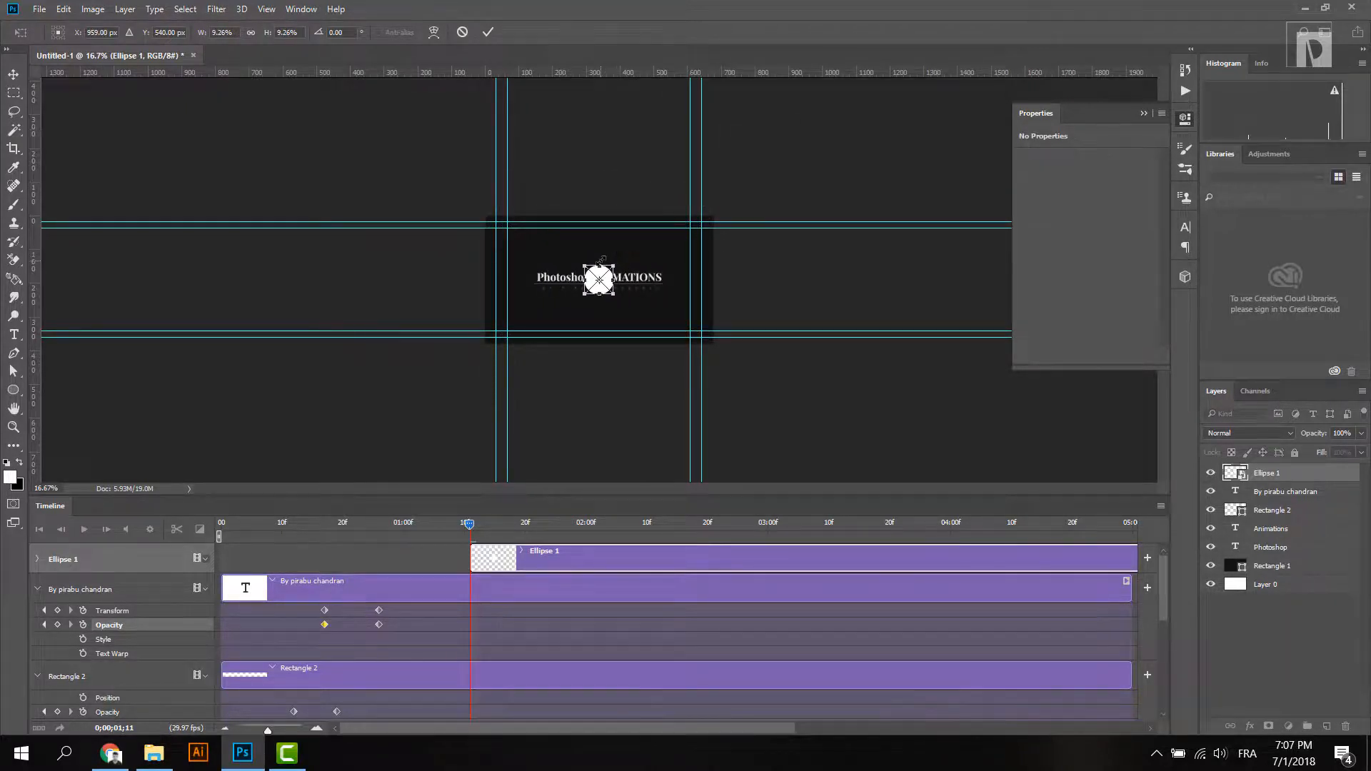
key("ctrl+plus")
key("ctrl+plus")
key("ctrl+plus")
key("ctrl+plus")
key("ctrl+plus")
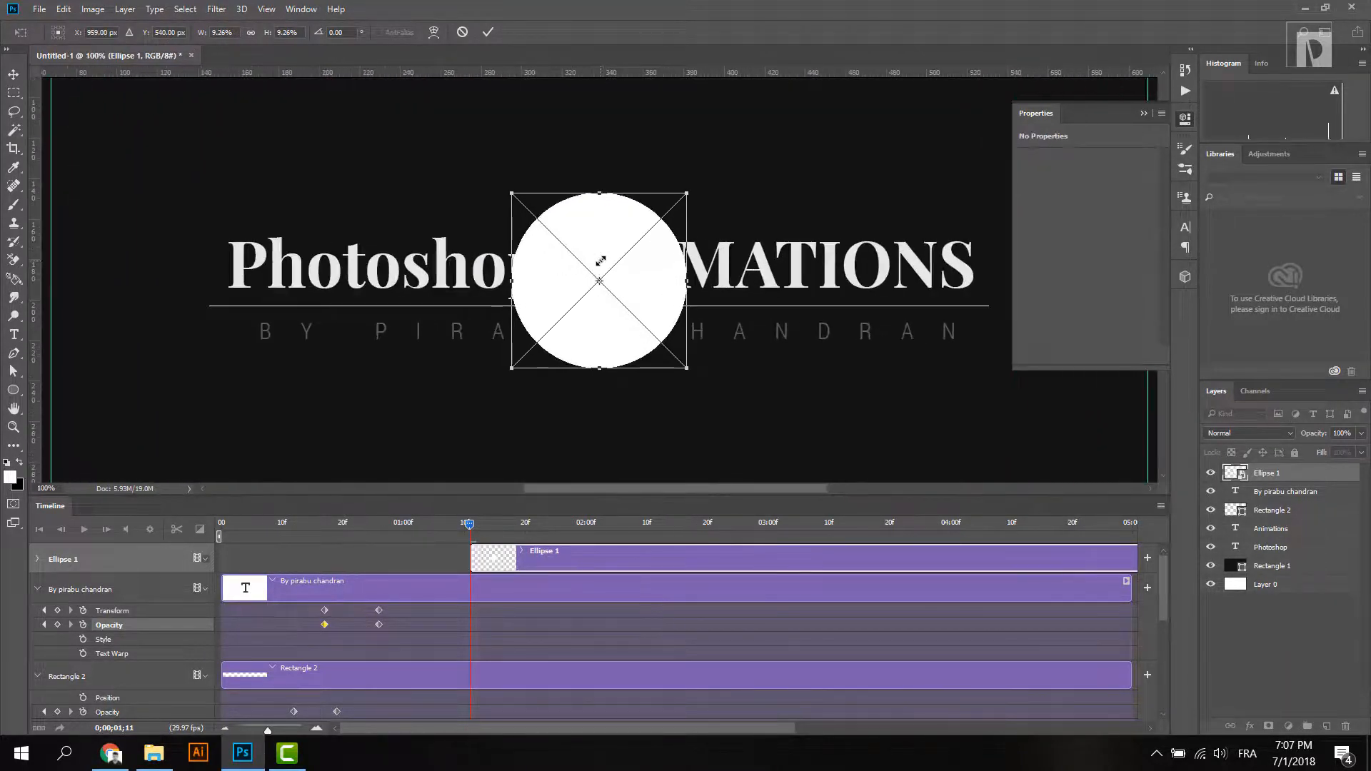
left_click_drag(612, 322, 880, 248)
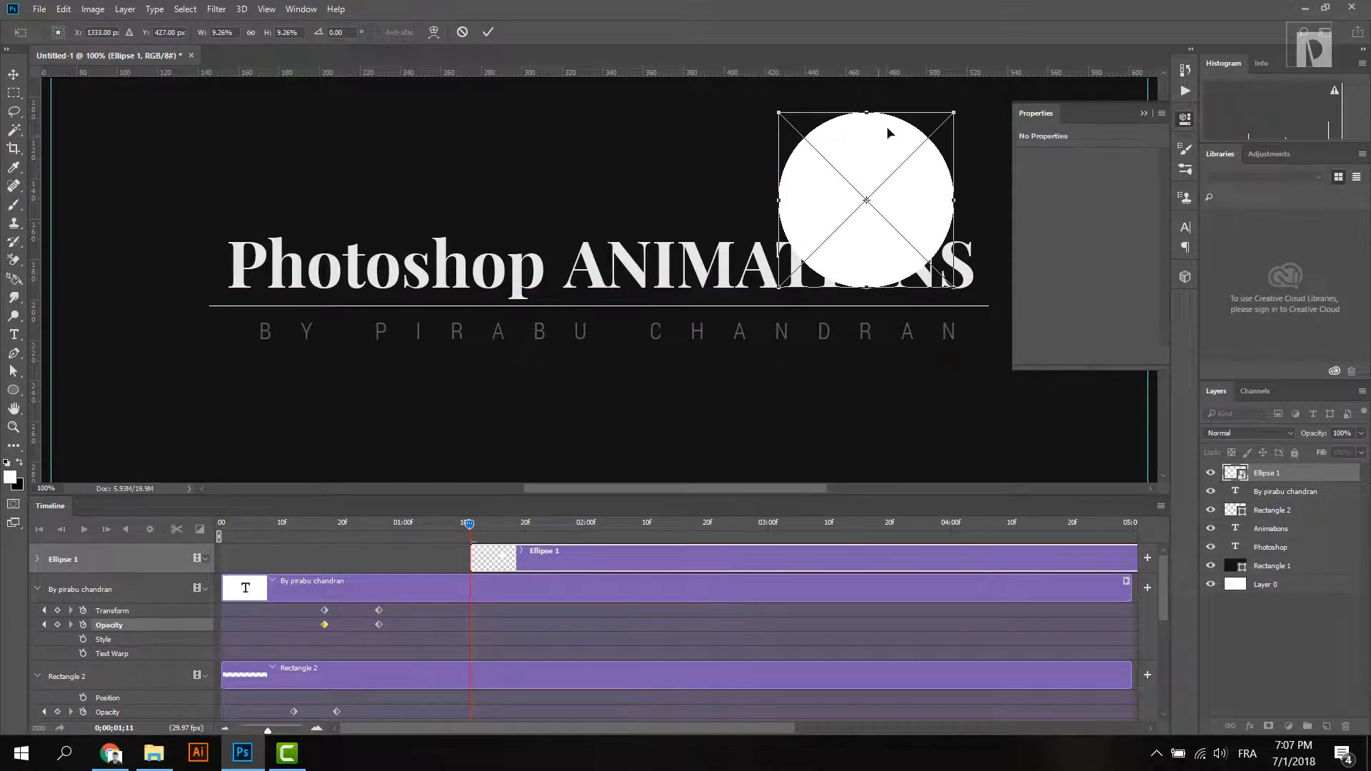
left_click_drag(954, 109, 825, 243)
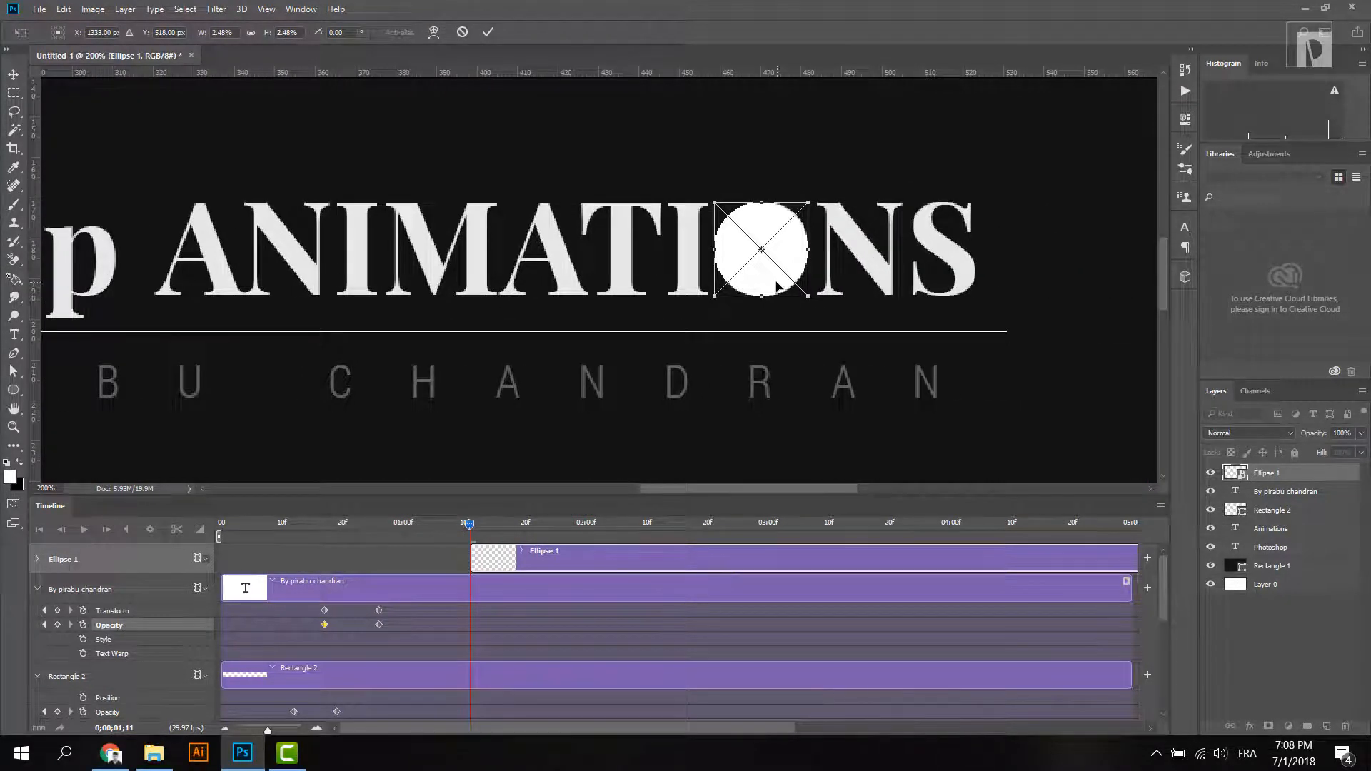
key("Return")
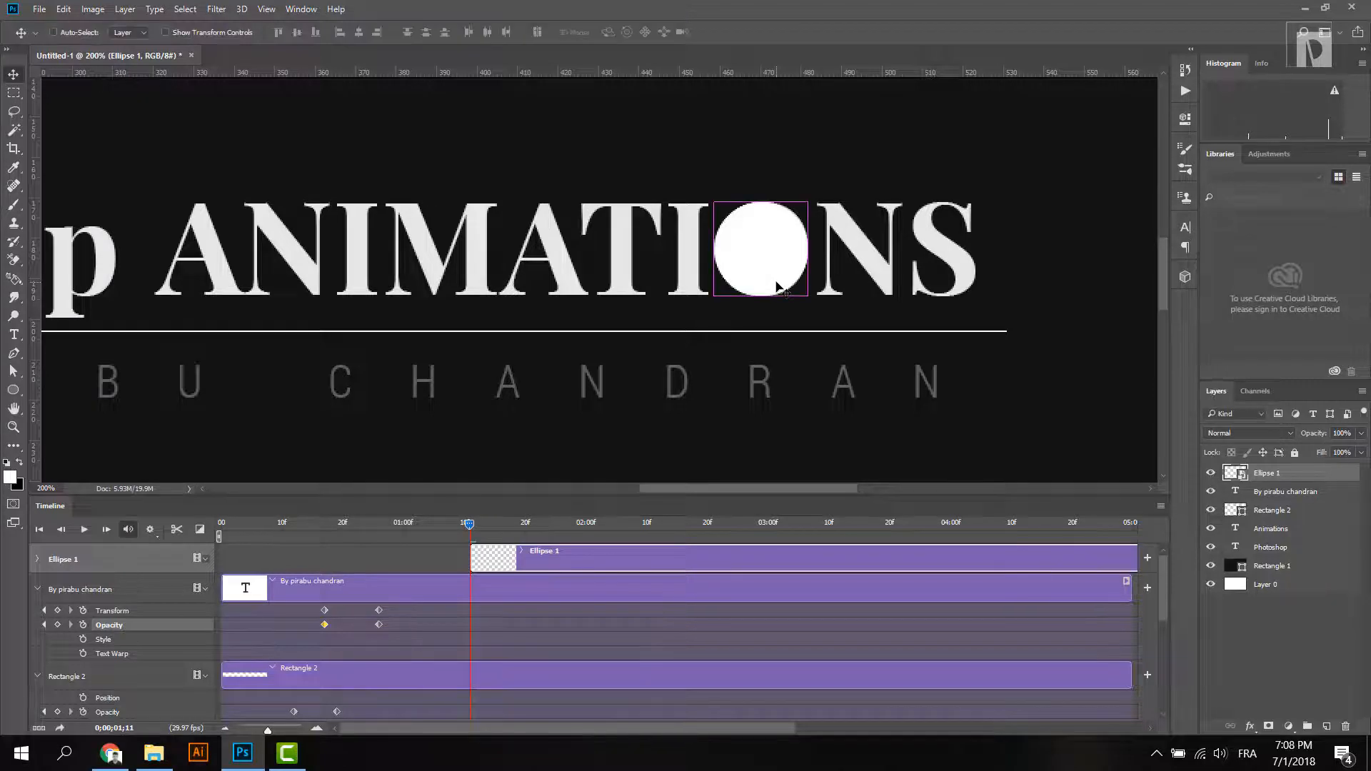
scroll(779, 286, "down", 2)
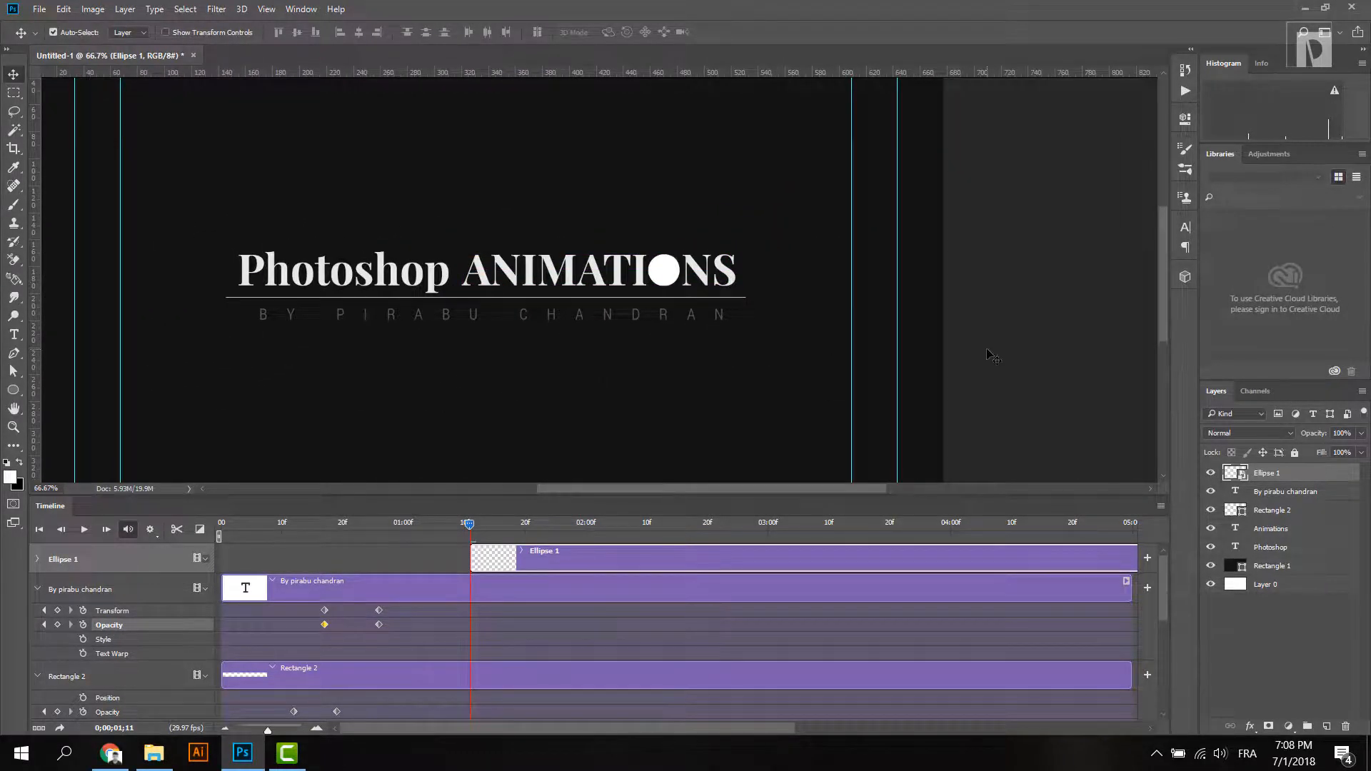
- Place the laptop image above the circle layer and enlarge it to about 46.8% to fill the canvas
left_click(154, 753)
left_click_drag(636, 346, 336, 372)
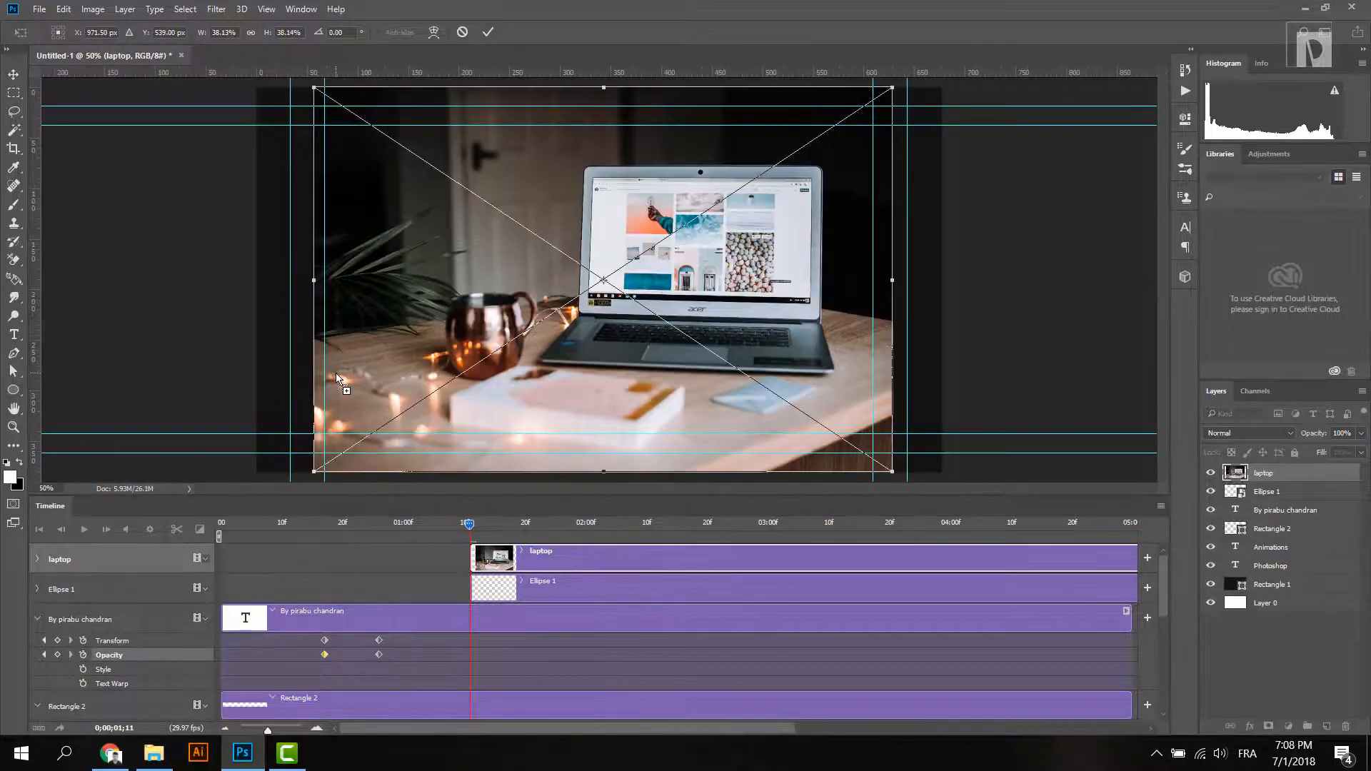
key("ctrl+minus")
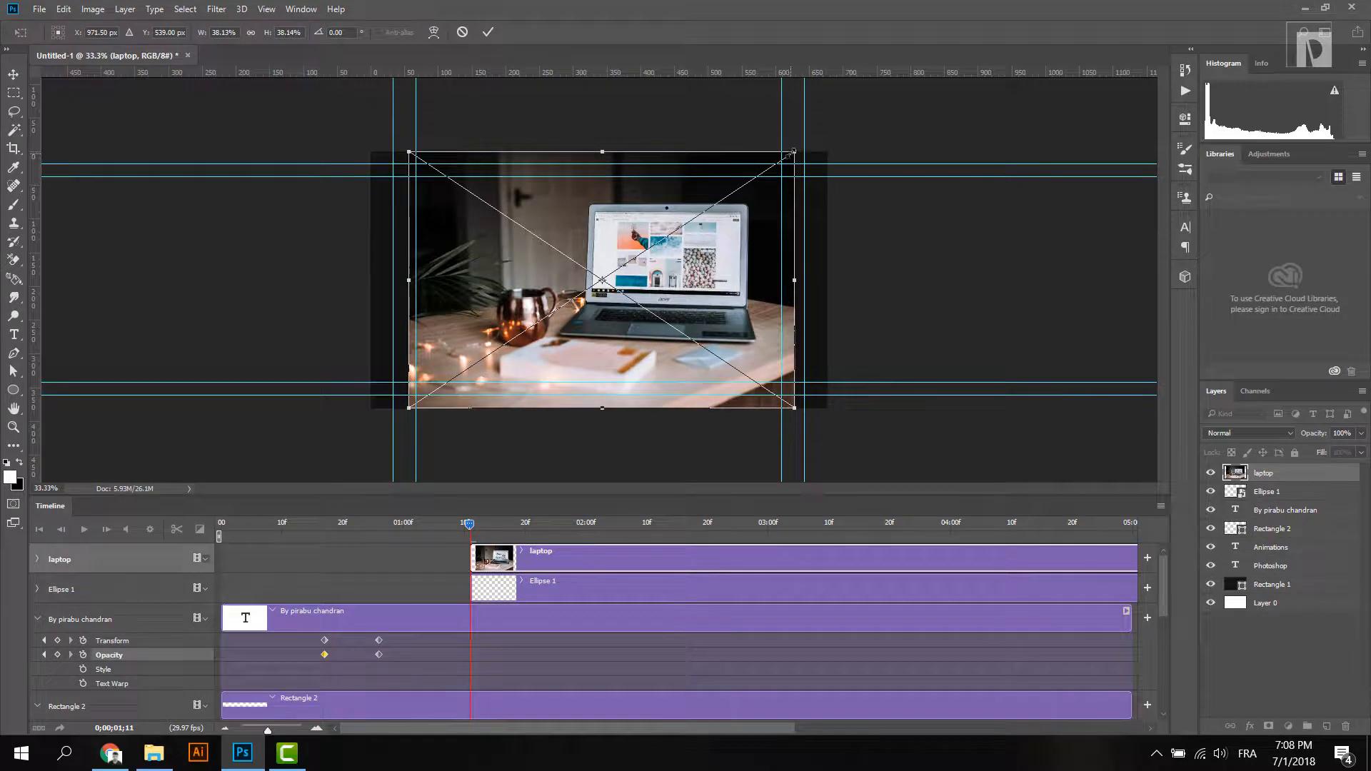
left_click_drag(795, 152, 839, 123)
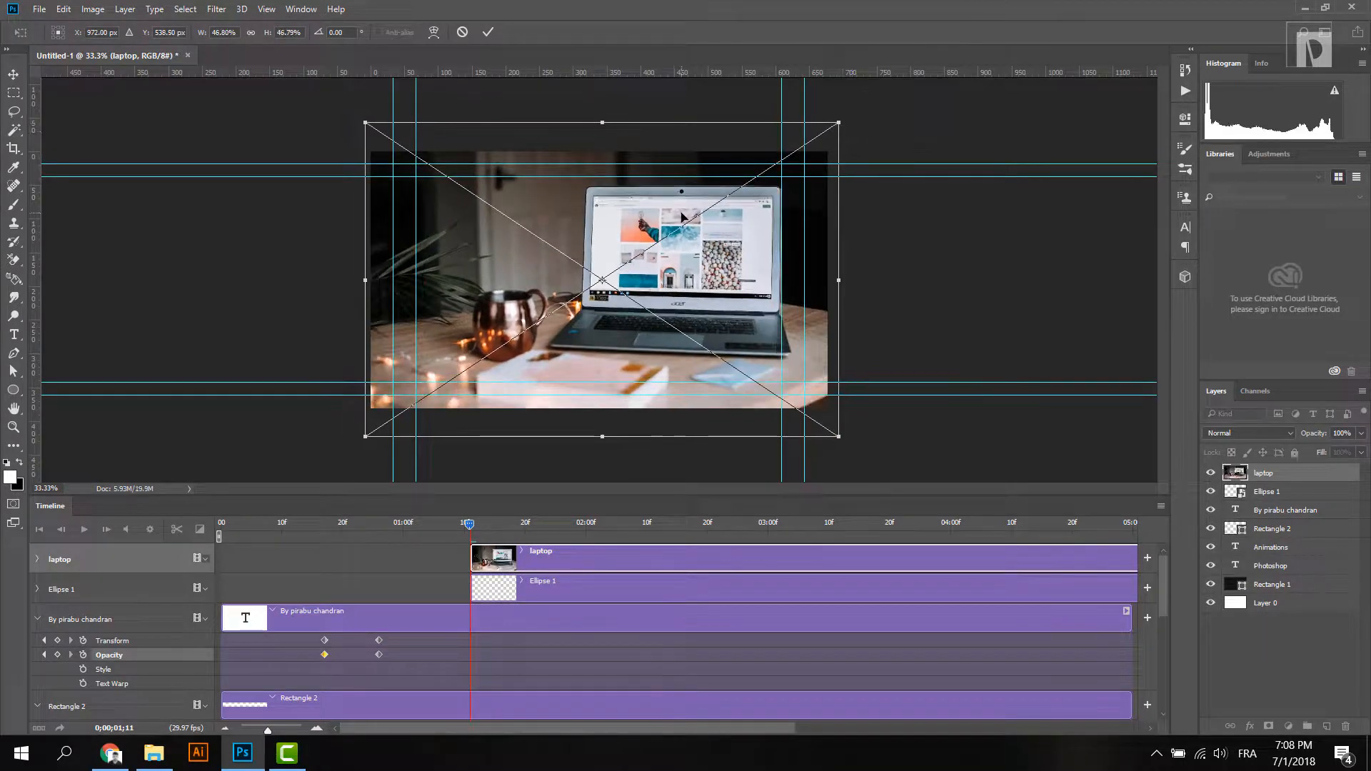
key("Return")
key("ctrl+plus")
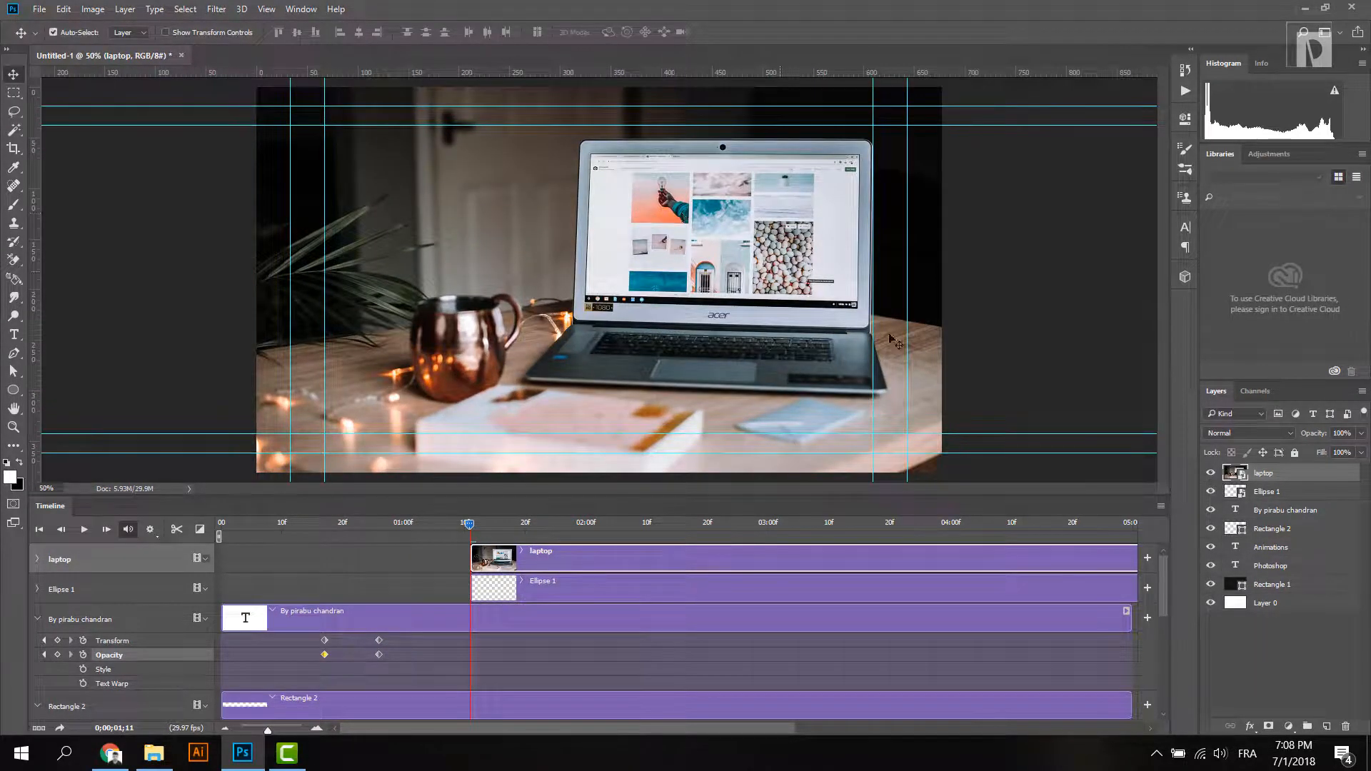
- Clip the laptop layer to the Ellipse 1 layer and move the playhead to 0;00;01;13
left_click(1279, 481, "alt")
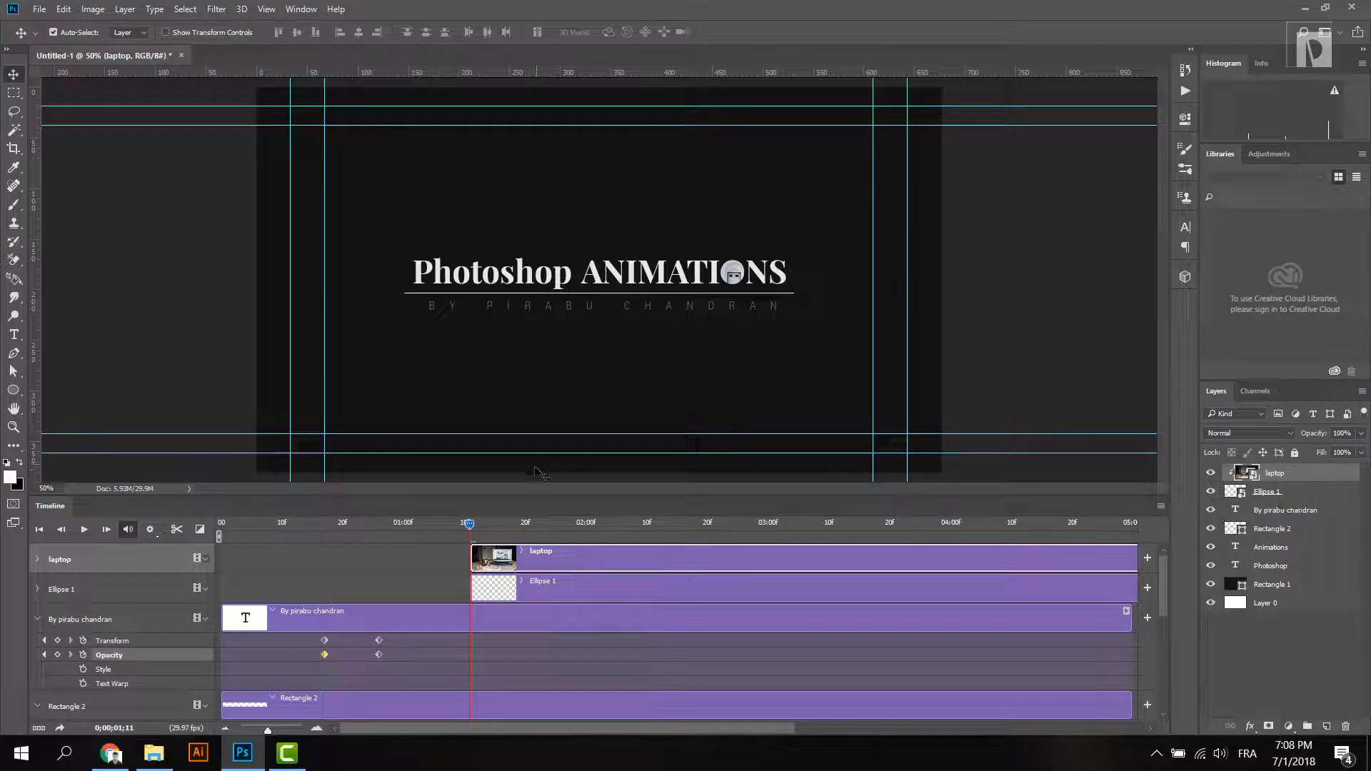
mouse_move(469, 525)
left_mouse_down()
mouse_move(250, 525)
mouse_move(482, 536)
left_mouse_up()
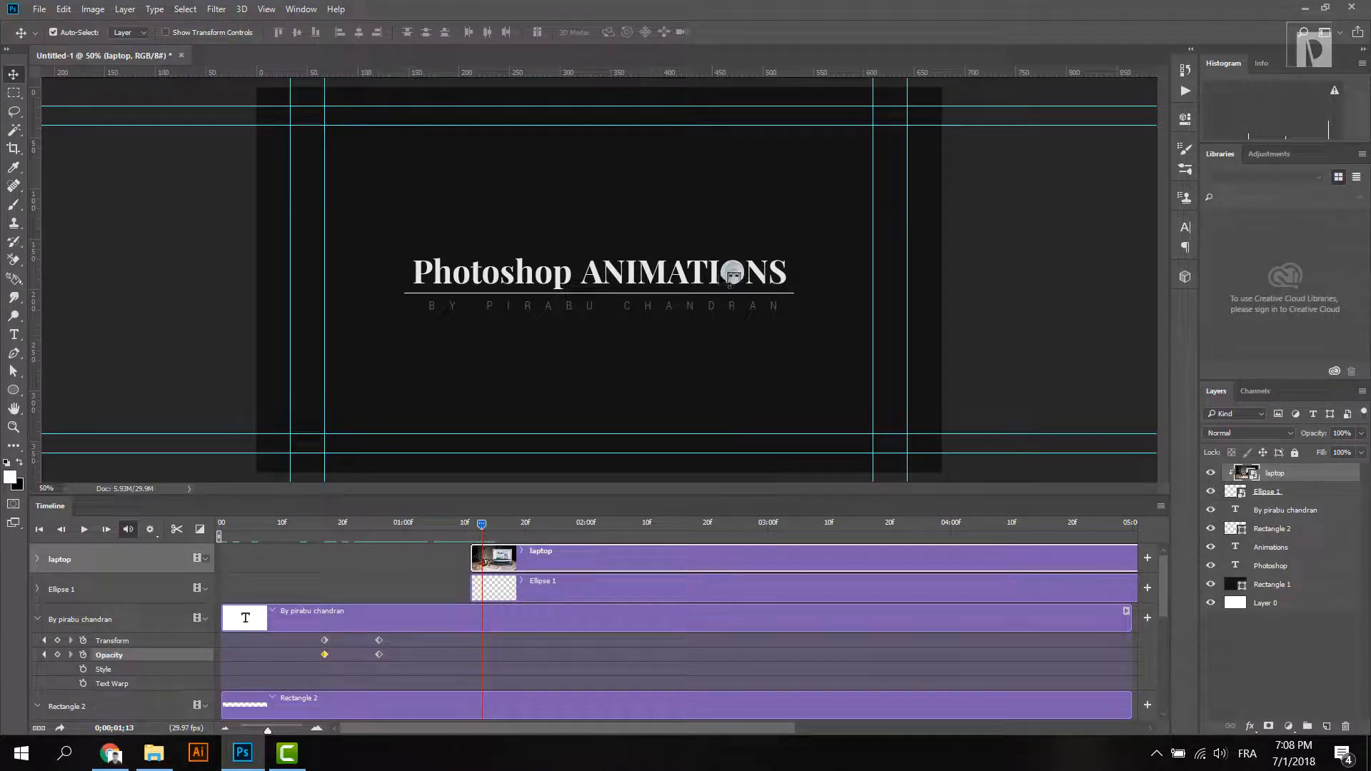
- Shift the laptop and Ellipse 1 clips to start at 0;00;01;10 and add a Transform keyframe for Ellipse 1 there
left_click_drag(485, 538, 537, 555)
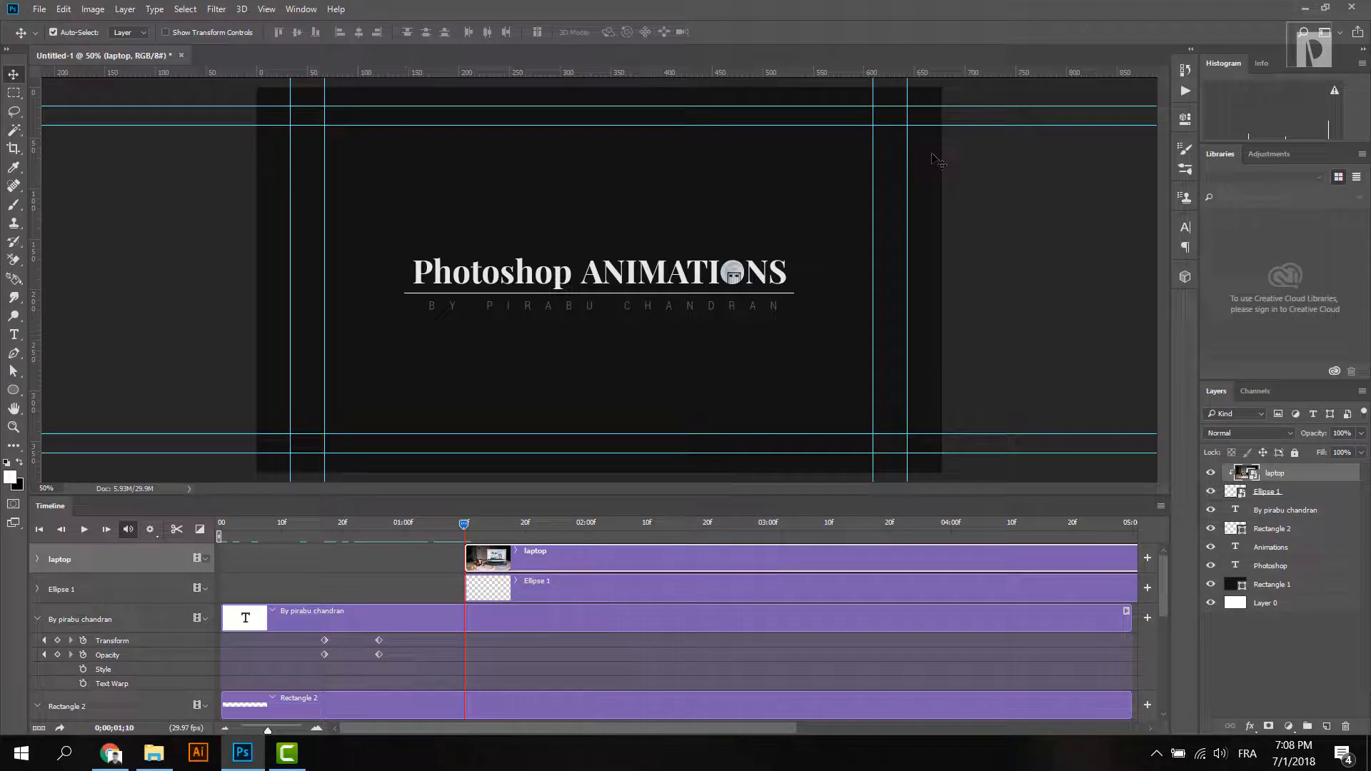
key("ctrl+minus")
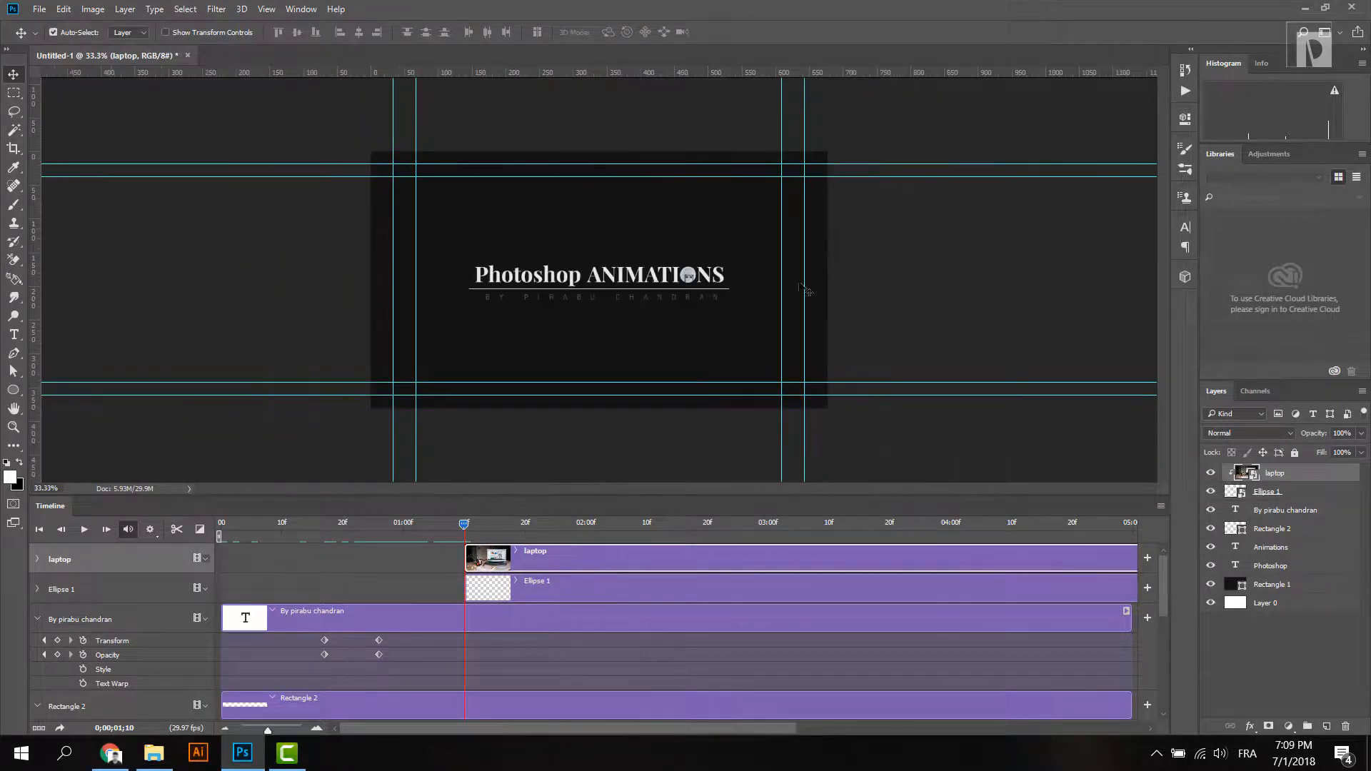
left_click(38, 589)
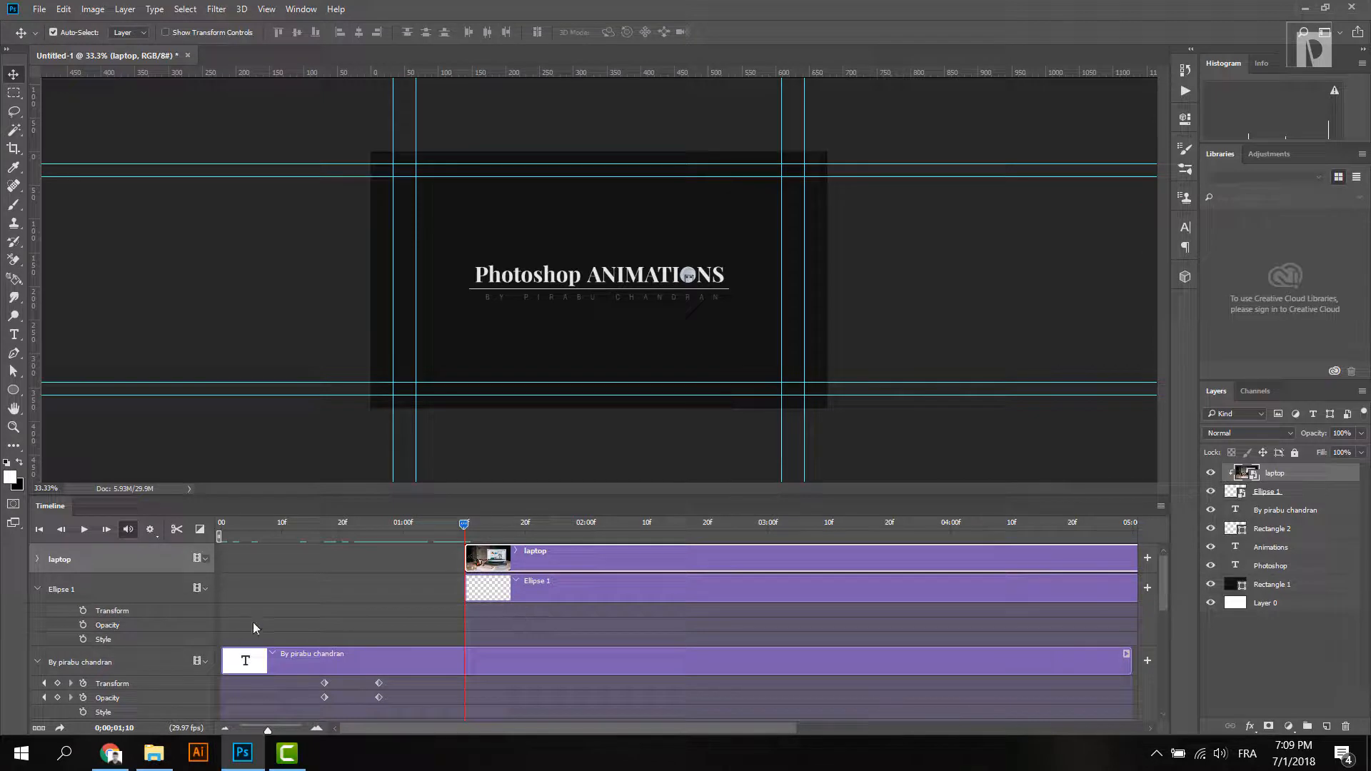
left_click(83, 612)
- Add an Ellipse 1 Transform keyframe at 0;00;01;20, enlarge the circle to about 113% to cover the canvas, and preview the reveal
left_click_drag(464, 525, 524, 525)
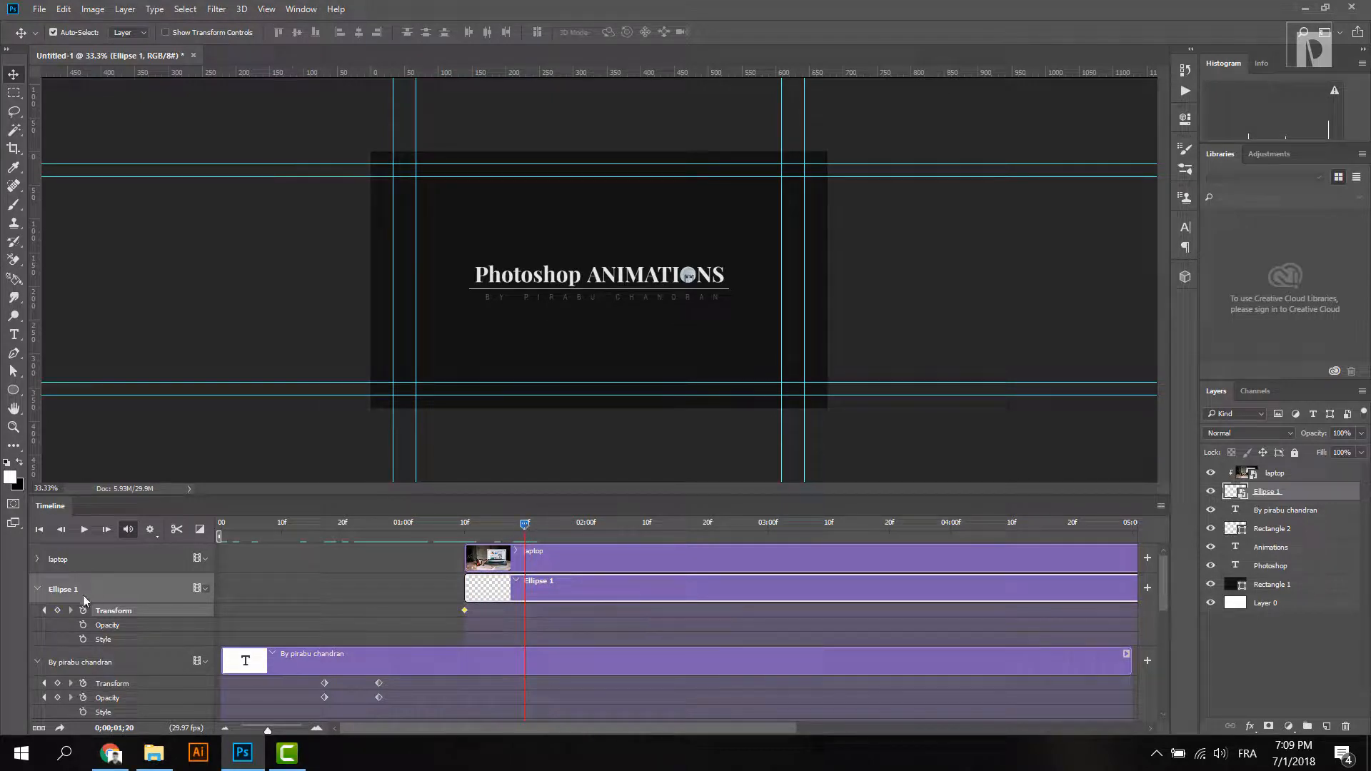
left_click(57, 611)
key("ctrl+t")
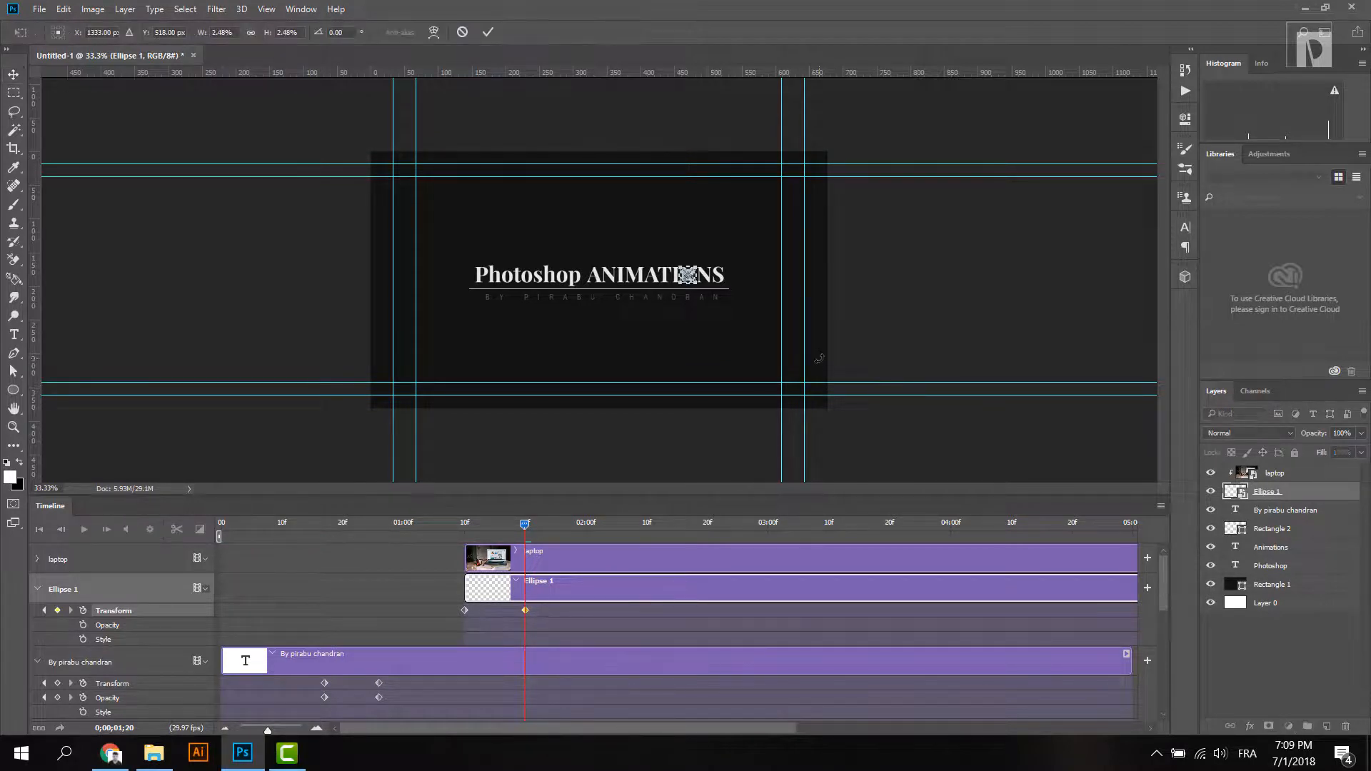
left_click_drag(703, 264, 1215, 27)
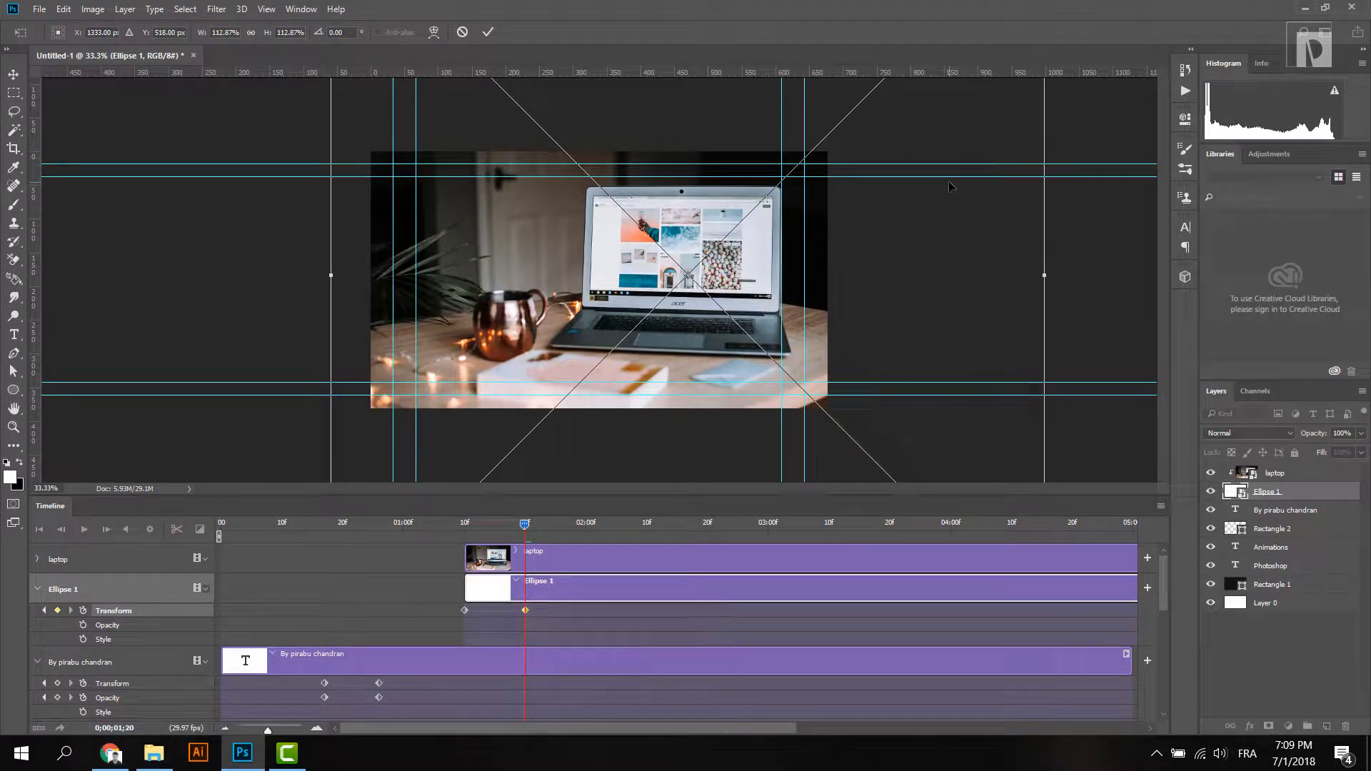
key("Return")
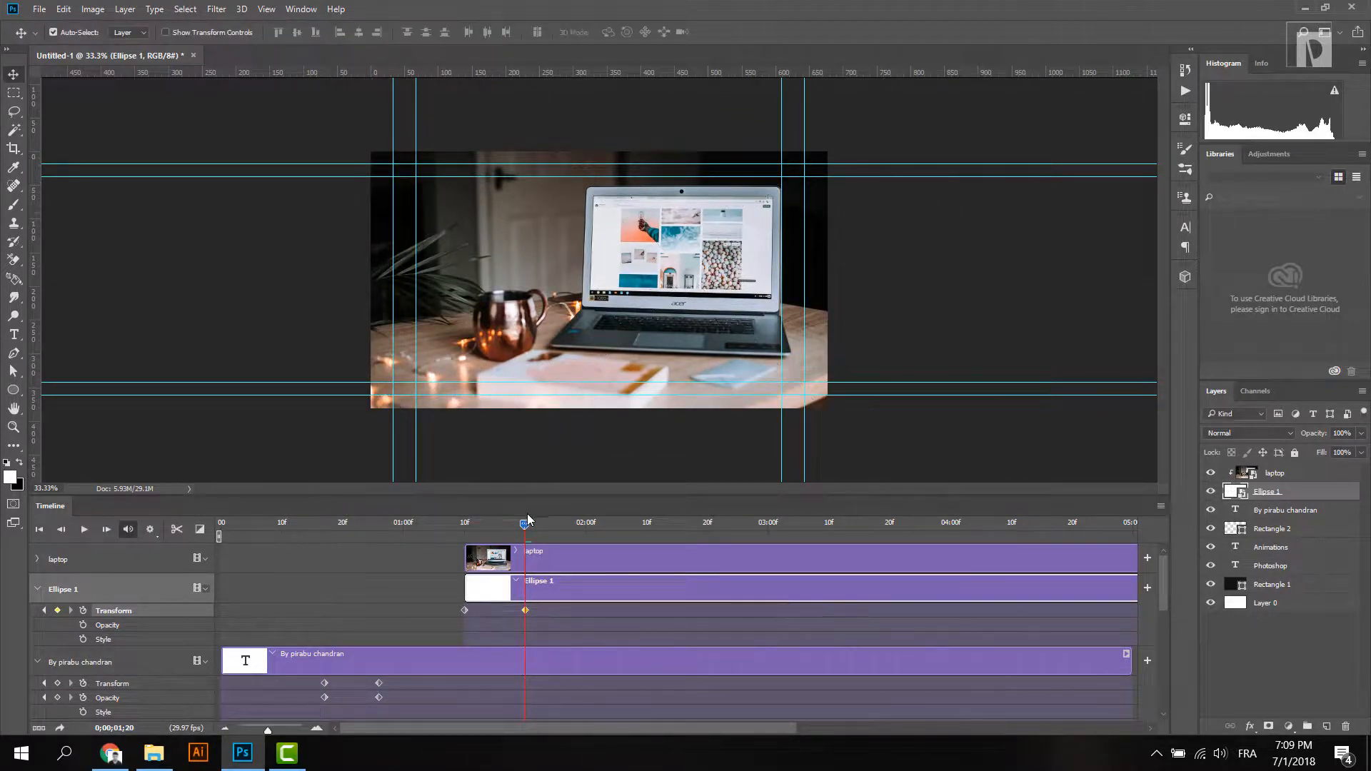
mouse_move(526, 522)
left_mouse_down()
mouse_move(449, 537)
mouse_move(523, 520)
left_mouse_up()
key("space")
- Duplicate the Rectangle 1 layer, place the copy above the laptop layer and set its opacity to 83%
left_click(1320, 477)
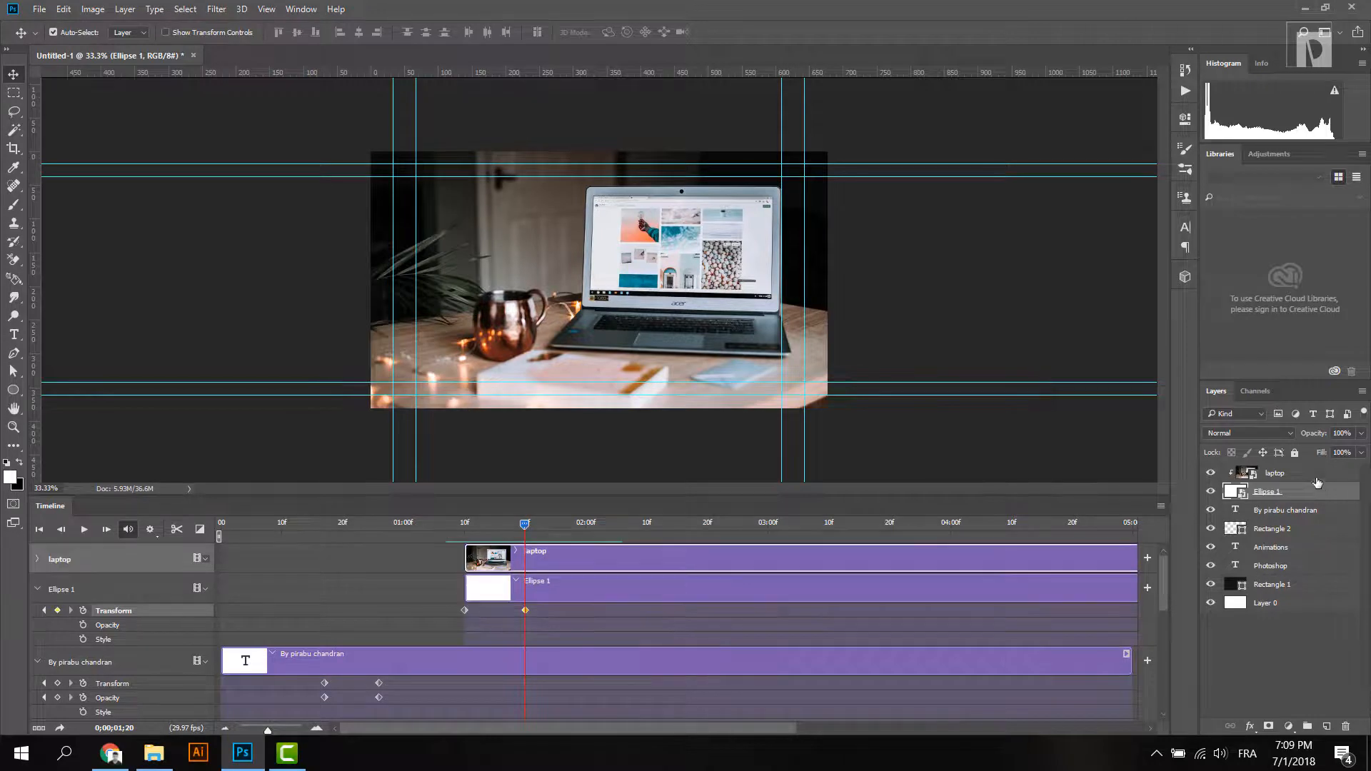
left_click_drag(1297, 586, 1327, 721)
left_click_drag(1286, 584, 1272, 469)
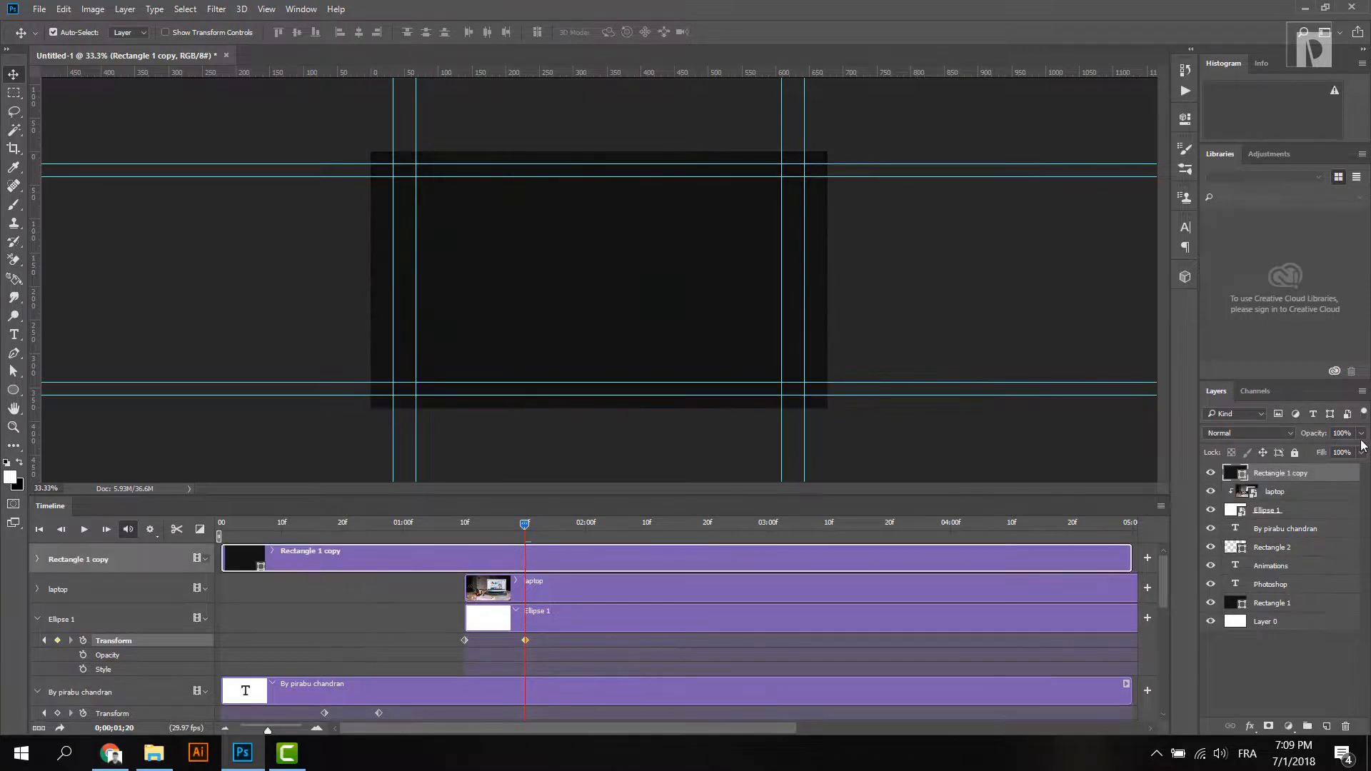
left_click_drag(1357, 448, 1349, 450)
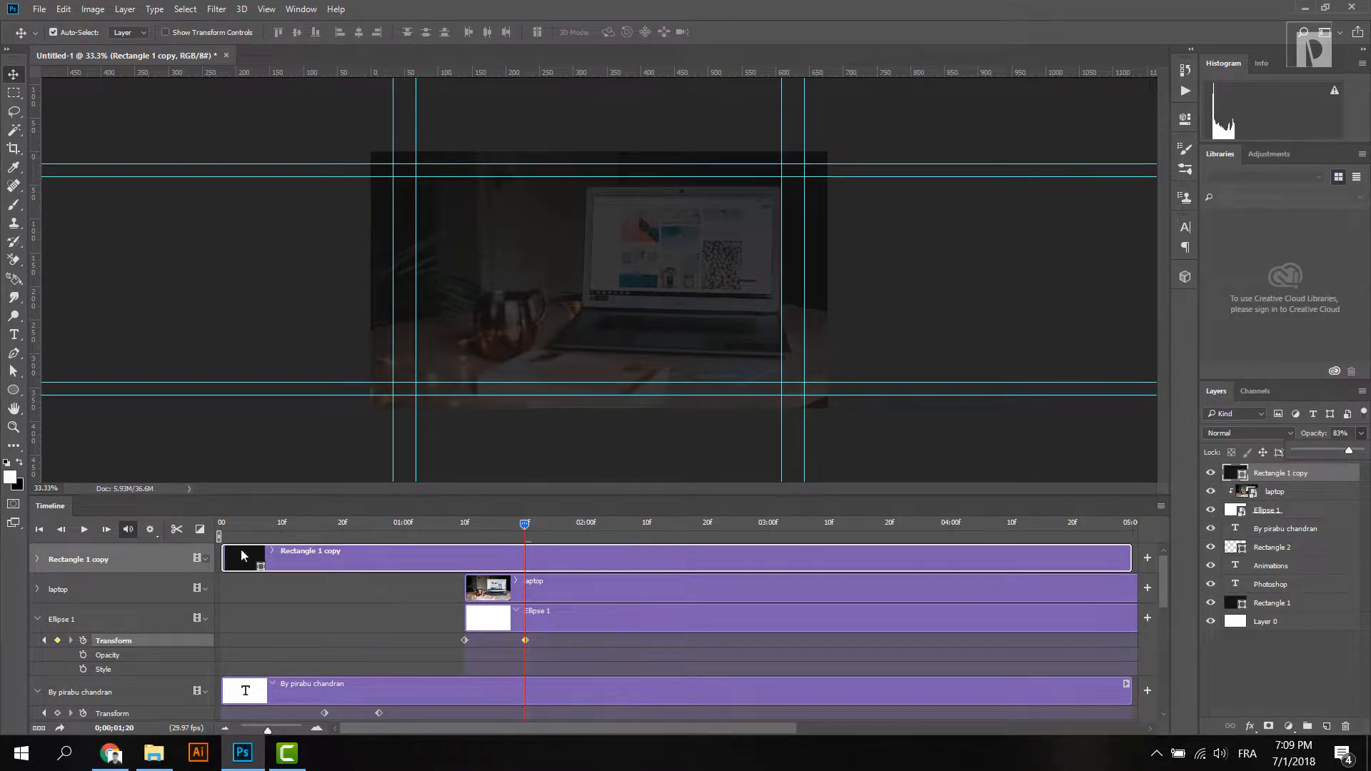
- Trim the Rectangle 1 copy clip to start at 0;00;01;20 and add an Opacity keyframe of 0% there
left_click_drag(221, 555, 529, 561)
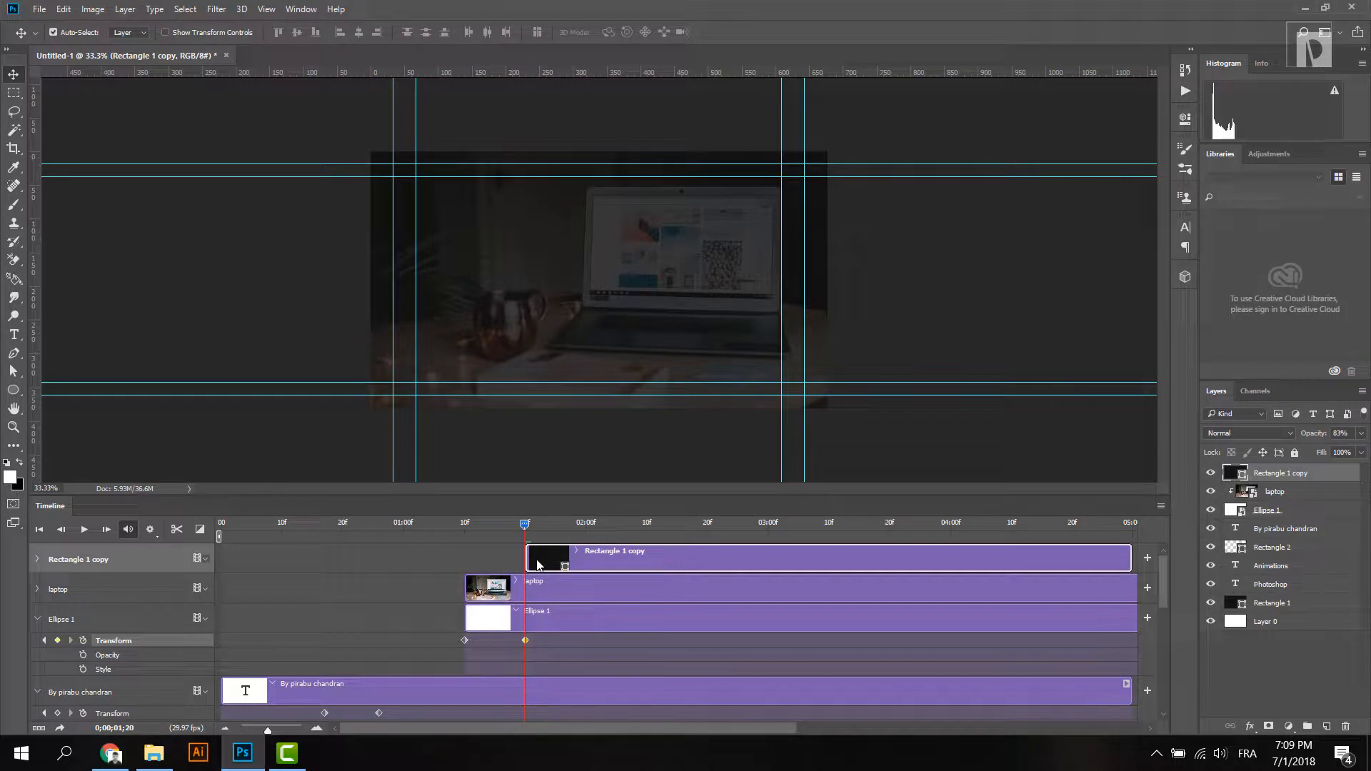
left_click(38, 562)
left_click(82, 595)
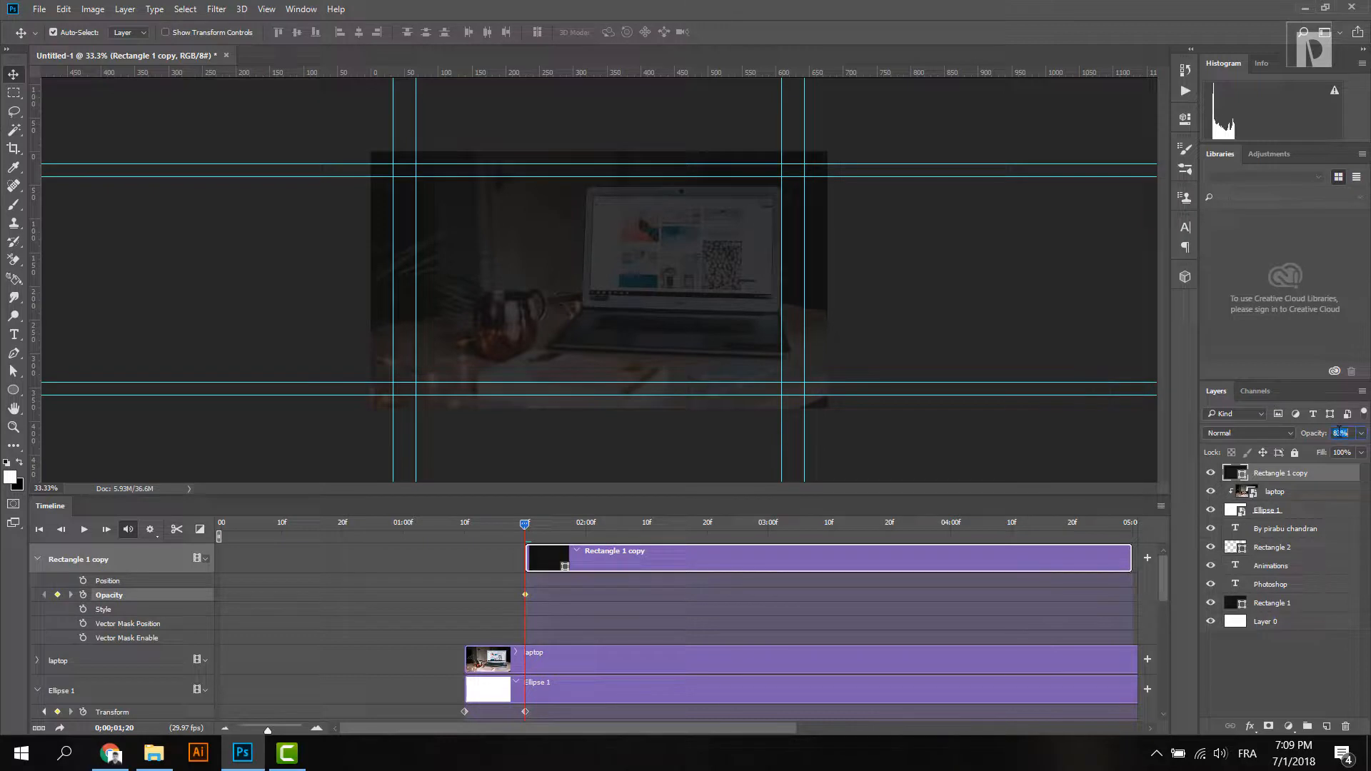
type("0")
key("Return")
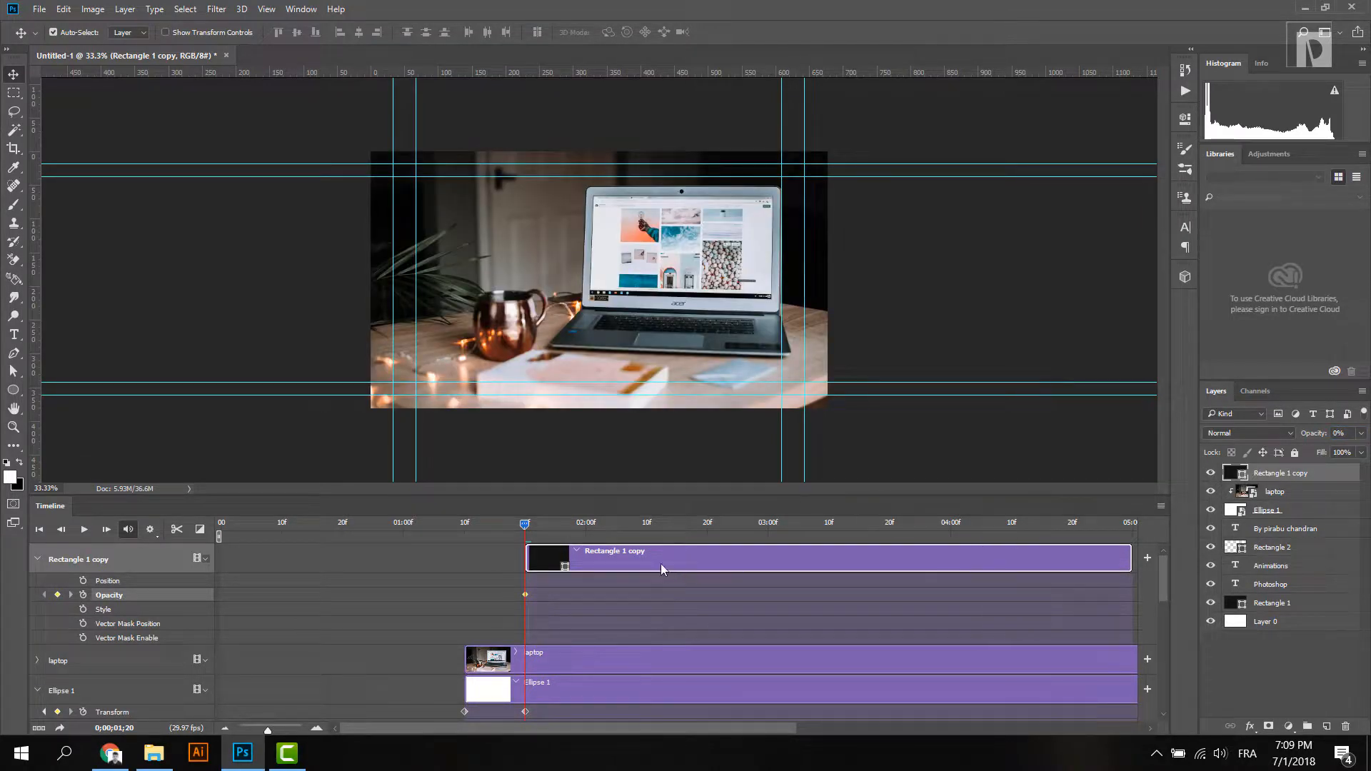
- Add an Opacity keyframe of 90% for Rectangle 1 copy at 0;00;01;28
left_click_drag(526, 524, 576, 528)
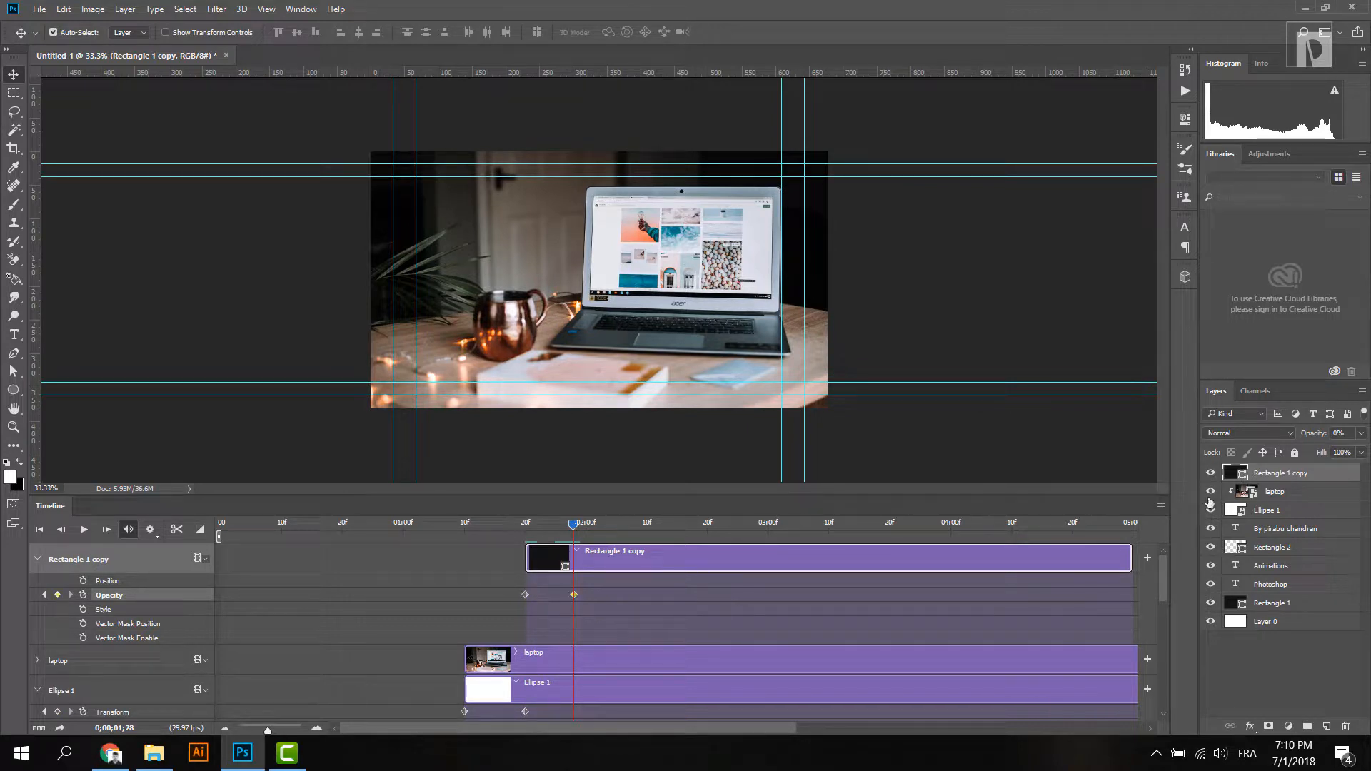
left_click(1340, 434)
type("80")
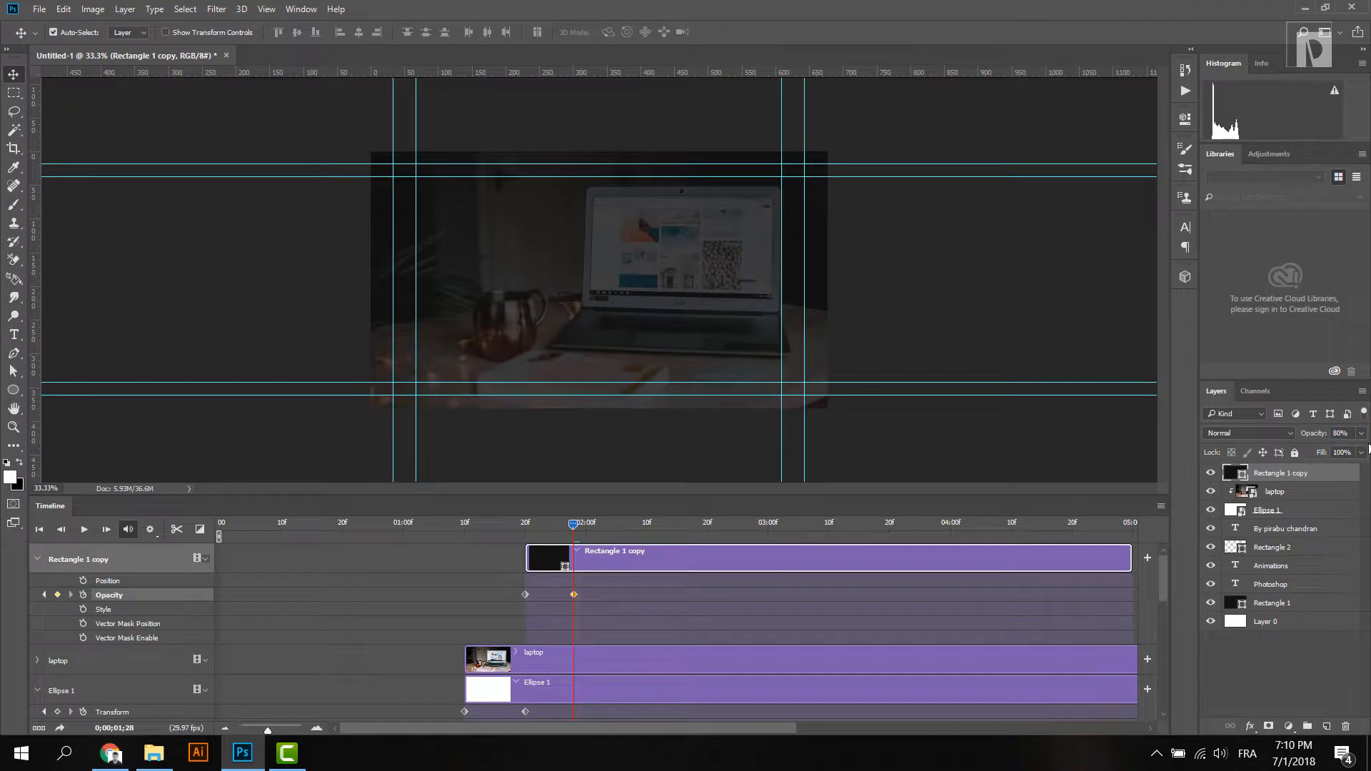
left_click(1340, 434)
type("90")
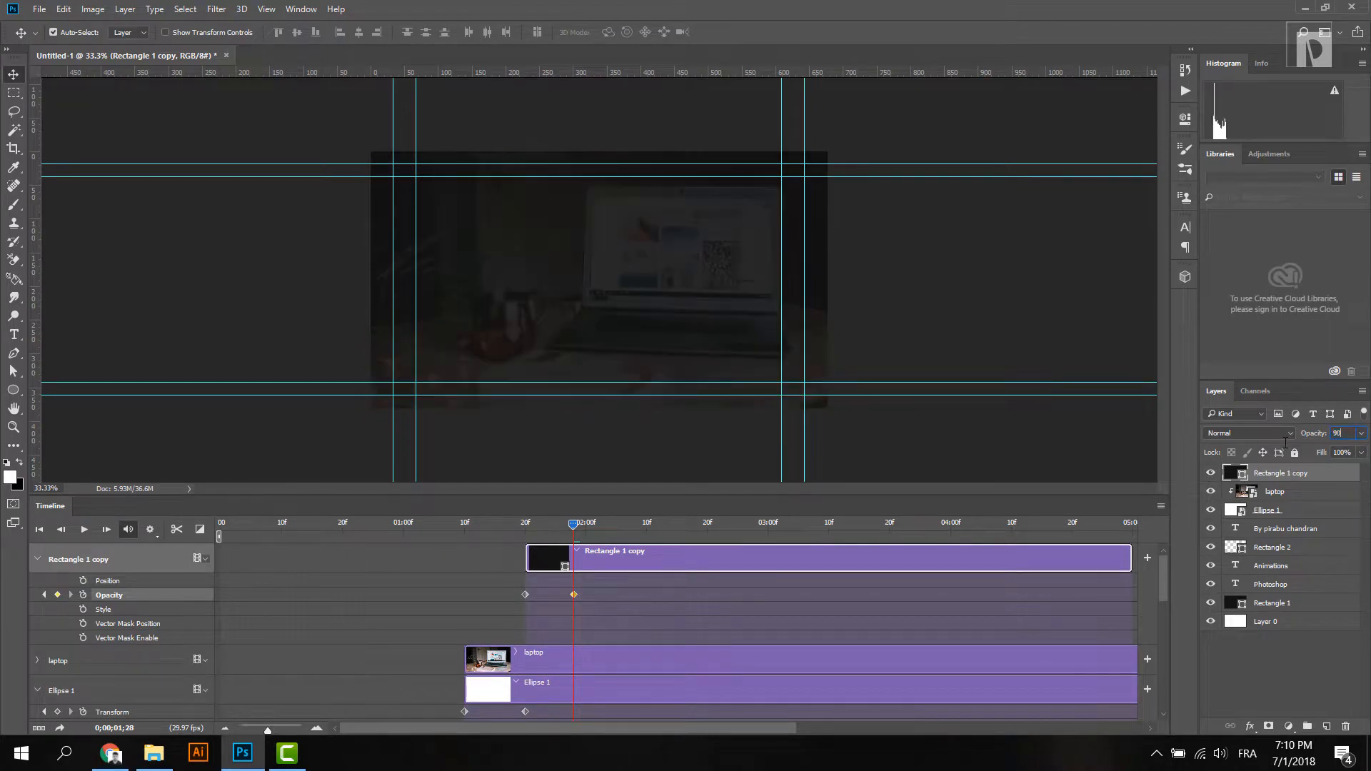